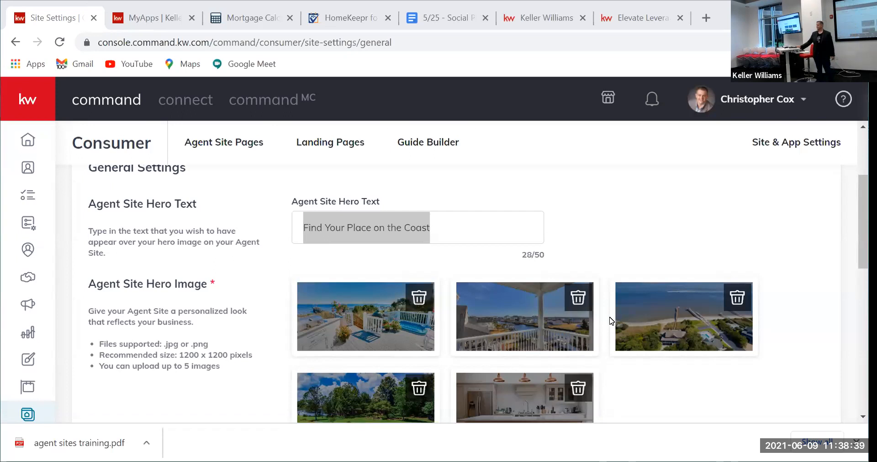
# Step: Delete the kitchen photo from the Agent Site Hero Images, leaving four hero images
pyautogui.scroll(-3, 407, 364)
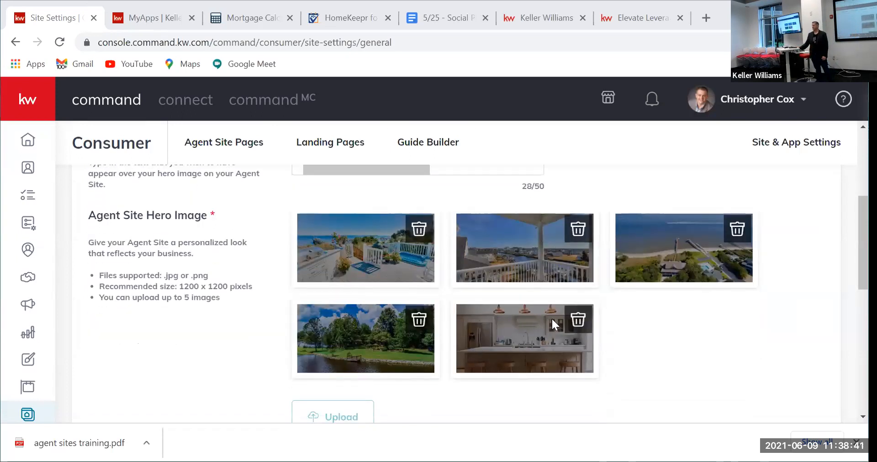
pyautogui.click(578, 321)
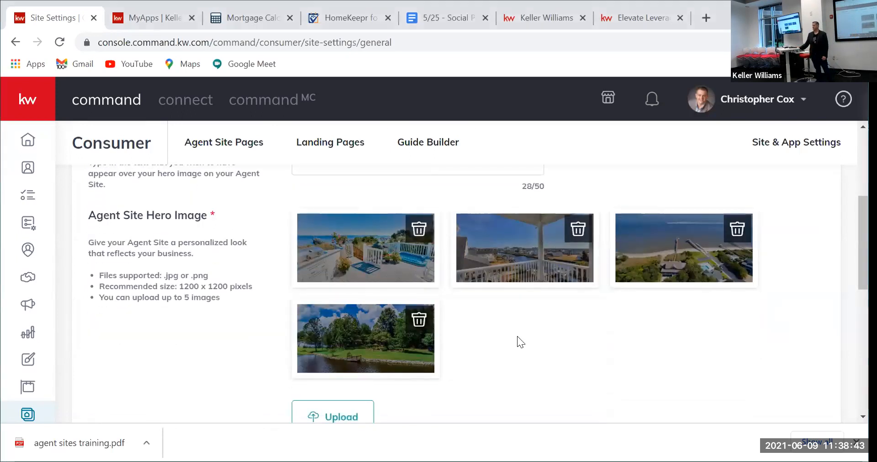
pyautogui.scroll(-3, 284, 348)
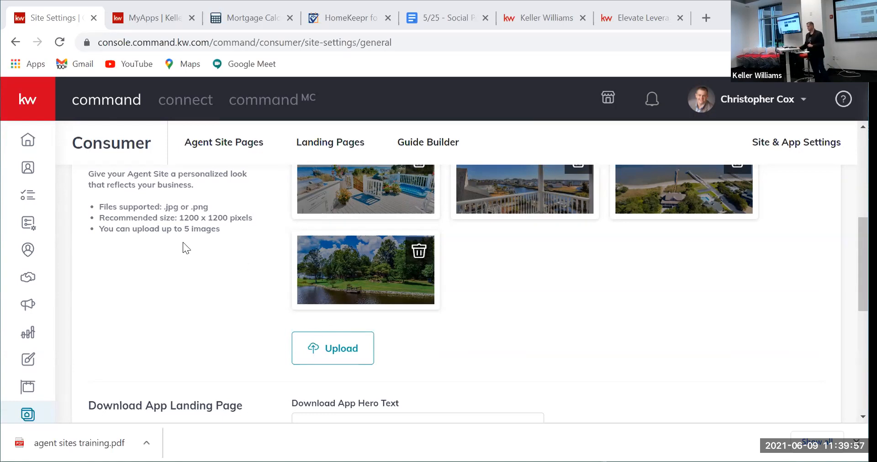
# Step: Leave settings for the Command home dashboard, then go to the Agent Site Pages area
pyautogui.click(29, 138)
pyautogui.click(494, 117)
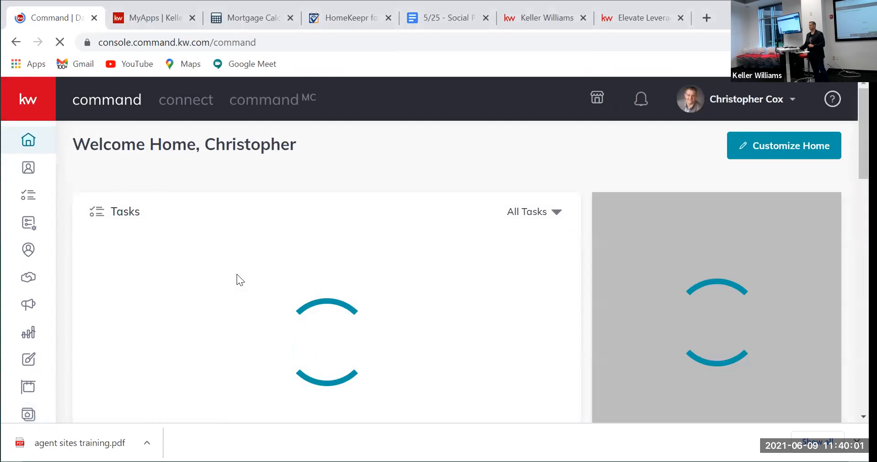
pyautogui.scroll(-3, 206, 320)
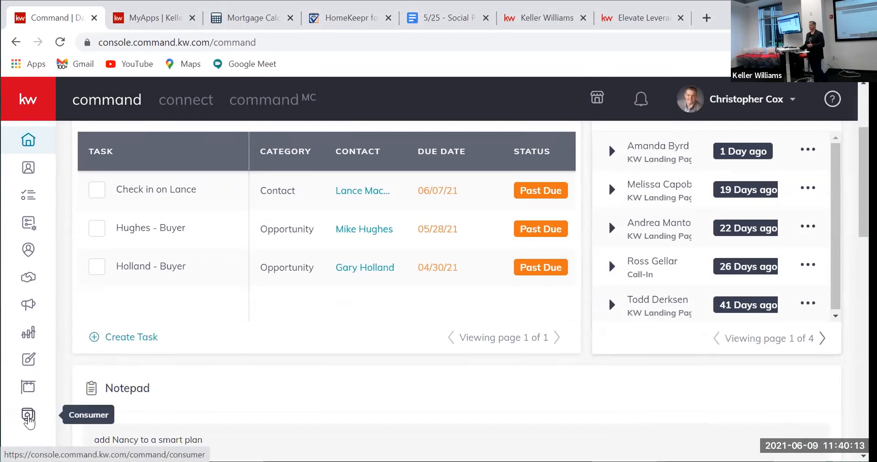
pyautogui.click(29, 417)
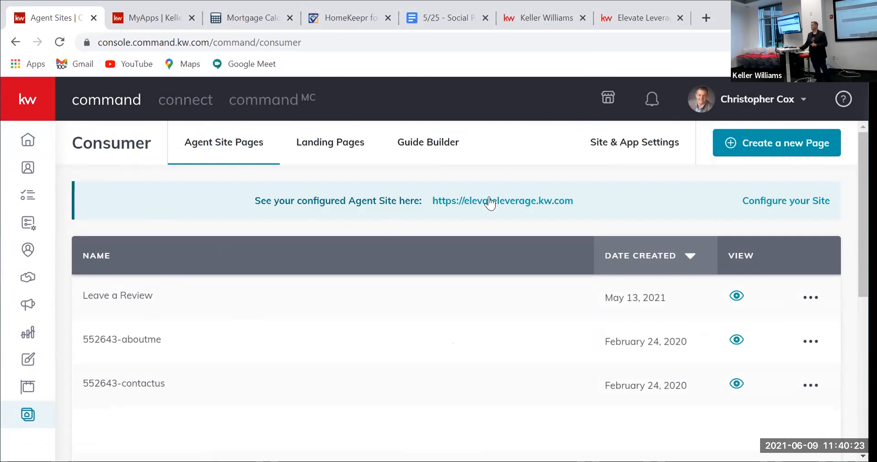
# Step: Create a new page as an On My Agent Site sub-page
pyautogui.click(762, 147)
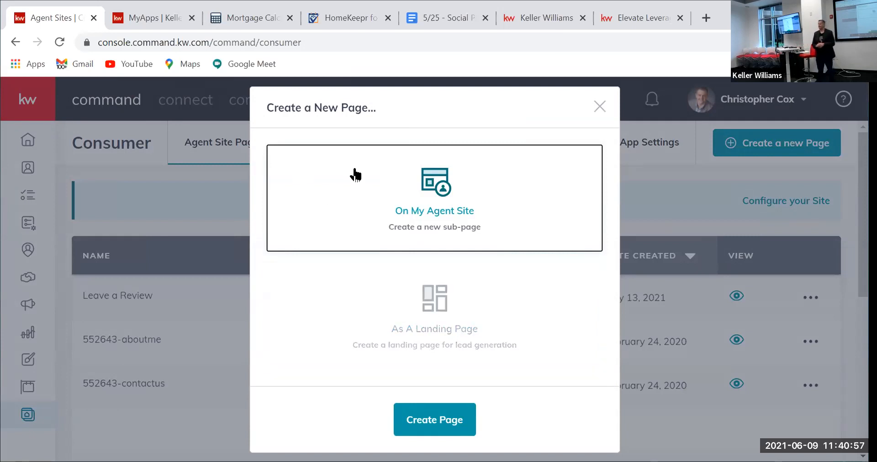
pyautogui.click(596, 109)
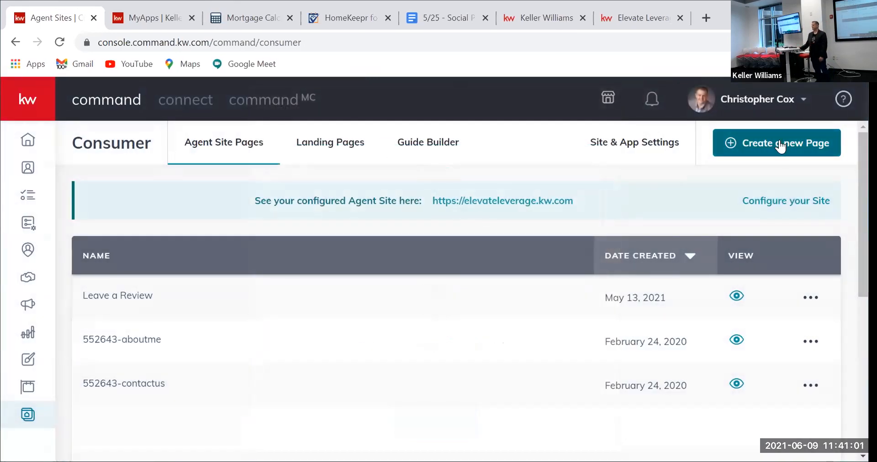
pyautogui.click(780, 145)
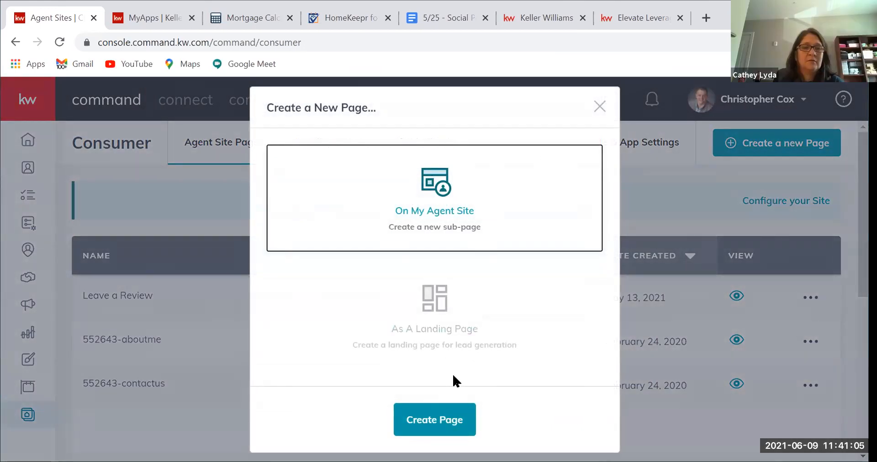
pyautogui.click(437, 413)
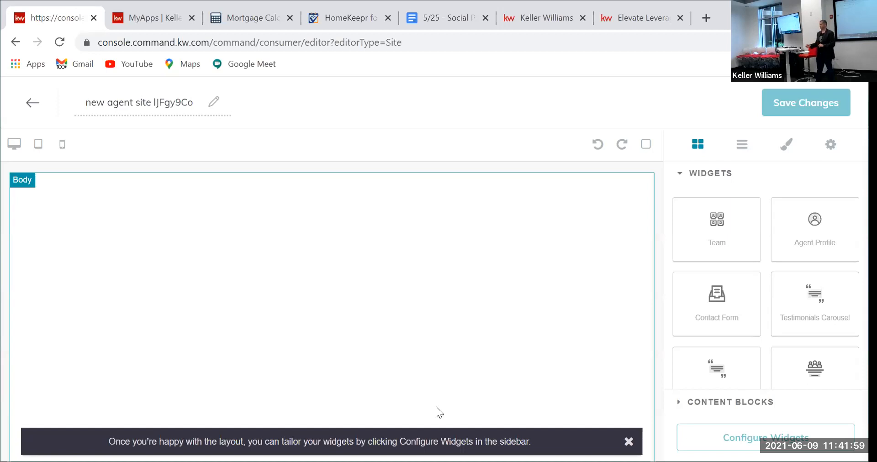
# Step: Replace the default page name with 'Testimonial Capture Page'
pyautogui.moveTo(84, 102); pyautogui.dragTo(198, 114)
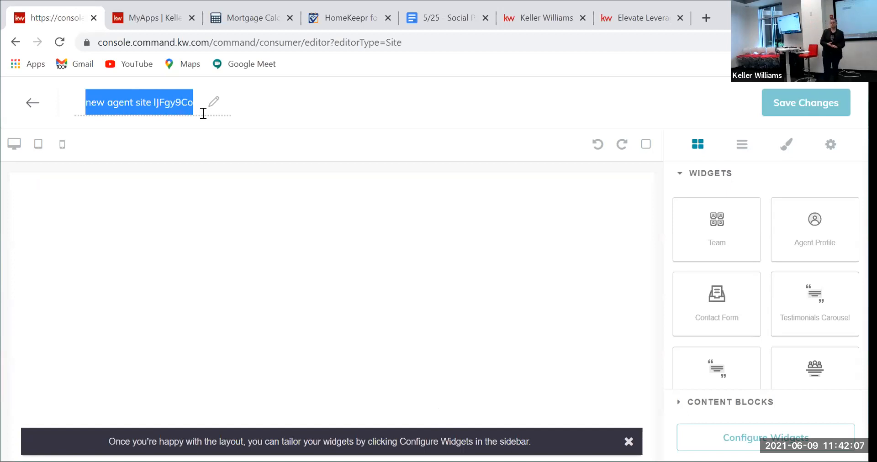
pyautogui.press('BackSpace')
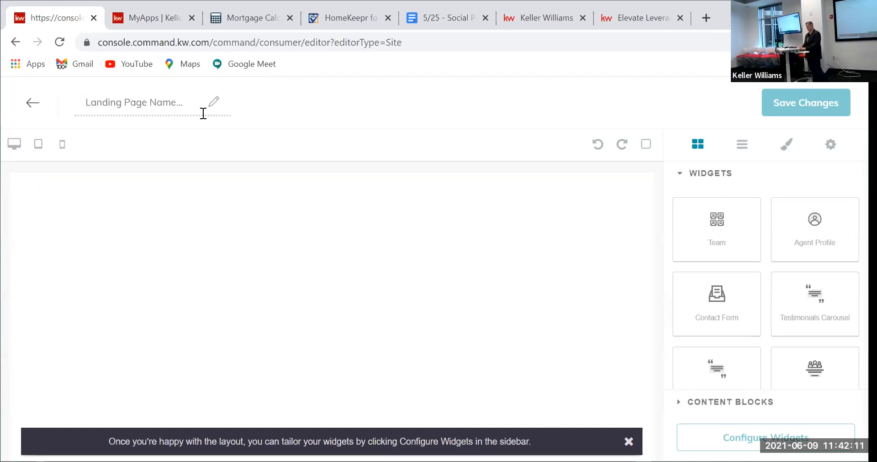
pyautogui.write('Ten')
pyautogui.press('BackSpace')
pyautogui.press('BackSpace')
pyautogui.press('BackSpace')
pyautogui.write('Testion')
pyautogui.press('BackSpace')
pyautogui.press('BackSpace')
pyautogui.press('BackSpace')
pyautogui.write('imonial Capture Page')
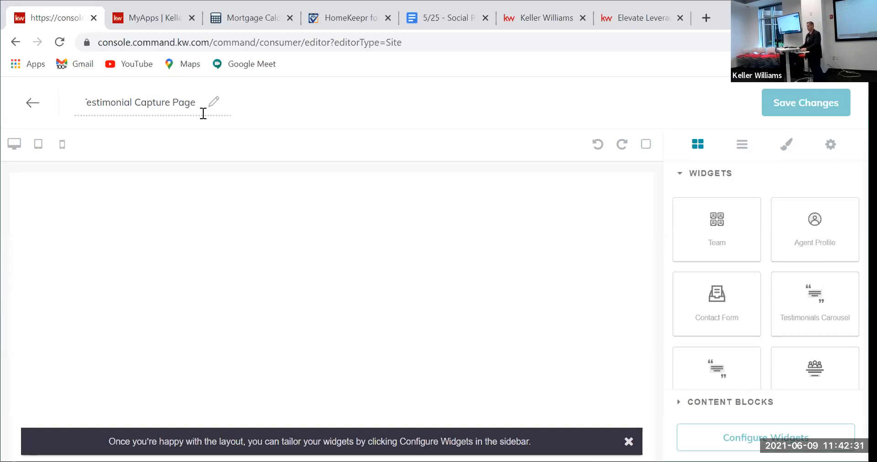
pyautogui.press('Tab')
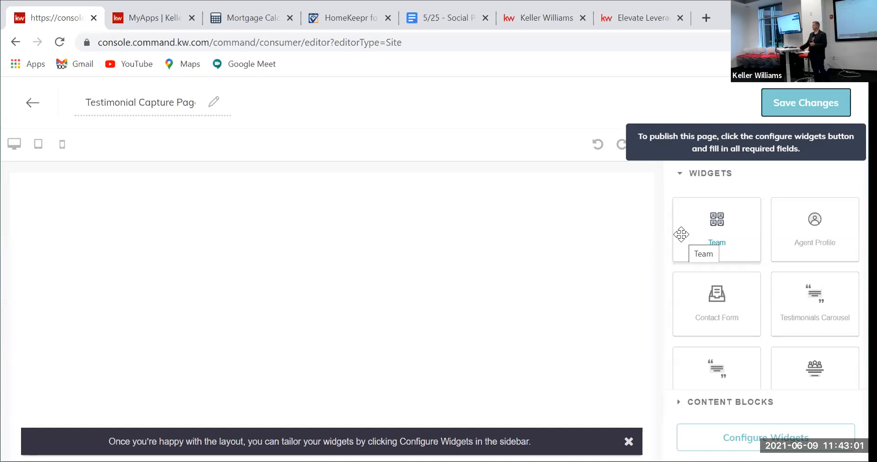
# Step: Place a Testimonial Capture Form on the page Body and list the widgets to configure
pyautogui.scroll(-2, 747, 320)
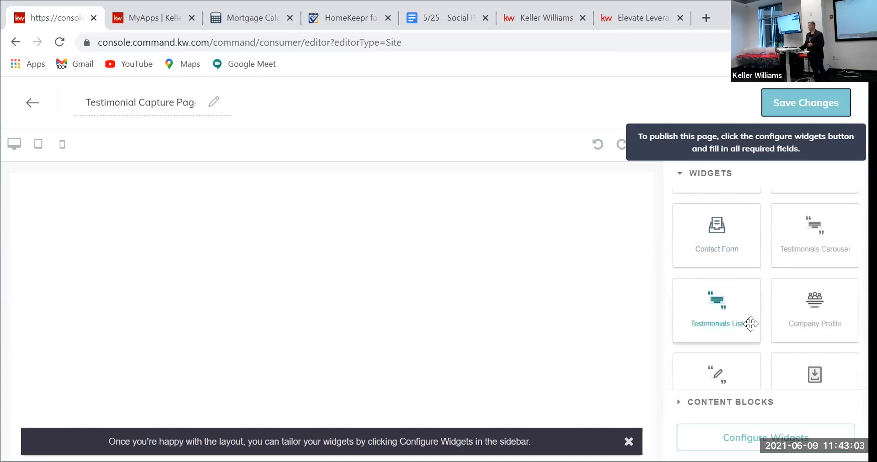
pyautogui.scroll(-1, 746, 306)
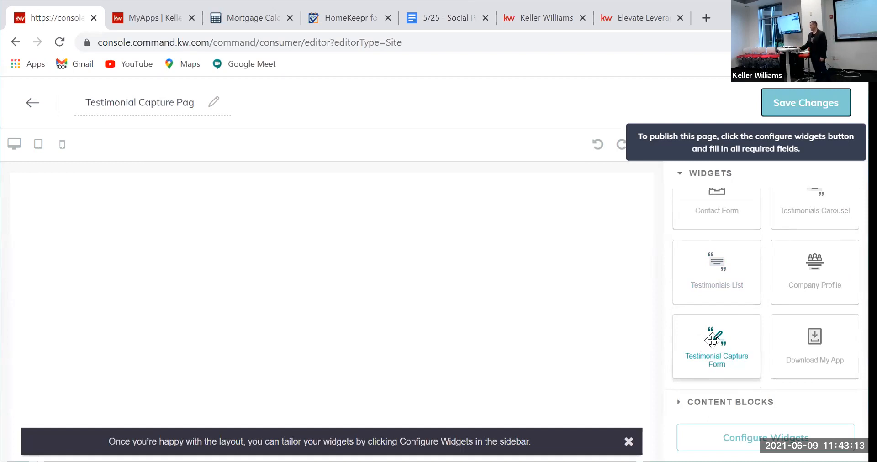
pyautogui.moveTo(712, 340); pyautogui.dragTo(247, 254)
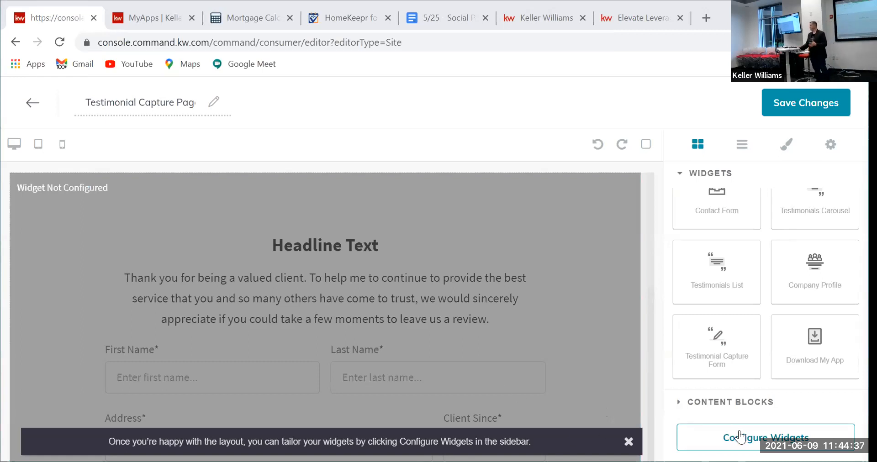
pyautogui.click(776, 439)
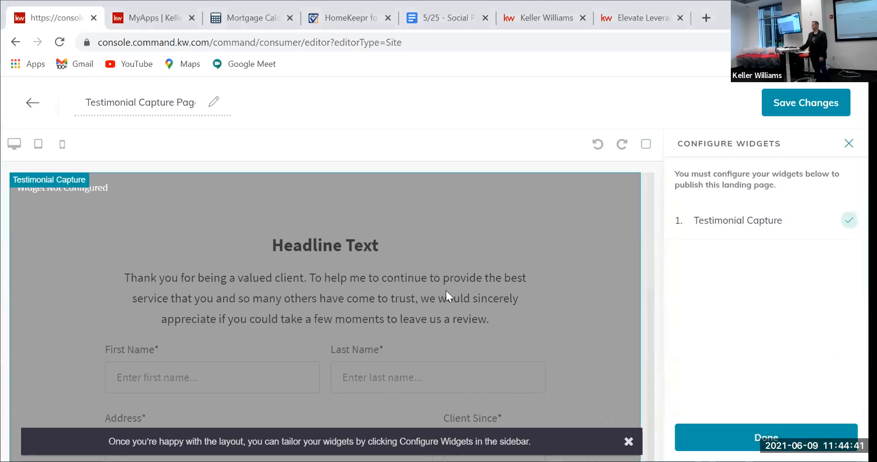
# Step: Select the Testimonial Capture entry in the Configure Widgets sidebar
pyautogui.click(735, 221)
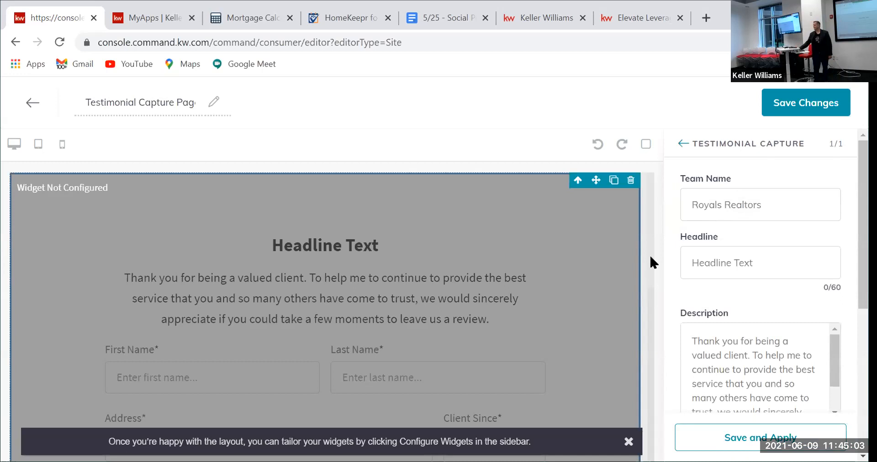
# Step: Enter 'Elevate Leverage Services' in the widget's Team Name field
pyautogui.click(722, 204)
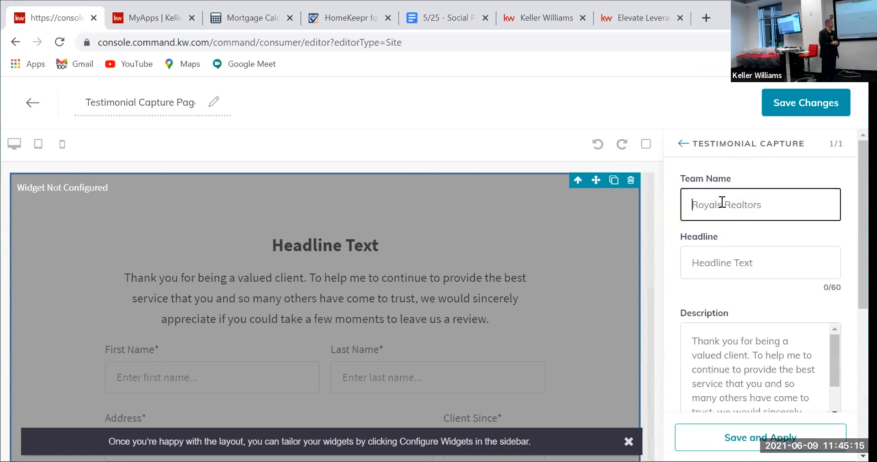
pyautogui.write('El')
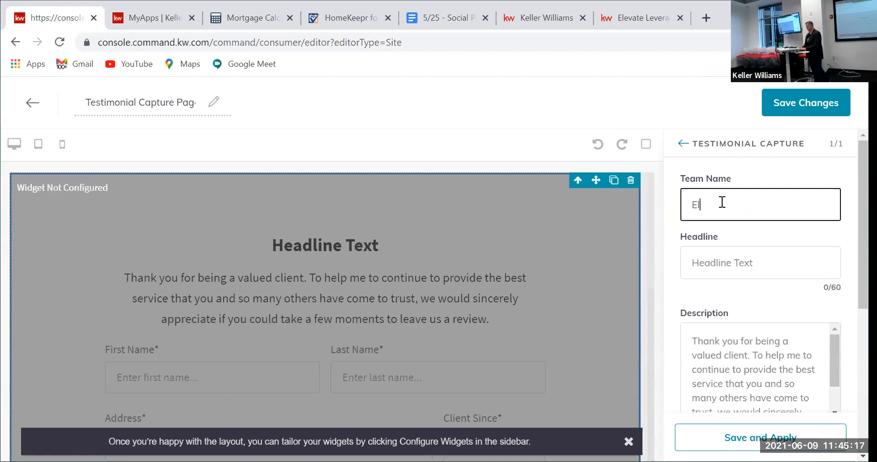
pyautogui.write('evate Leverage Services')
pyautogui.press('Tab')
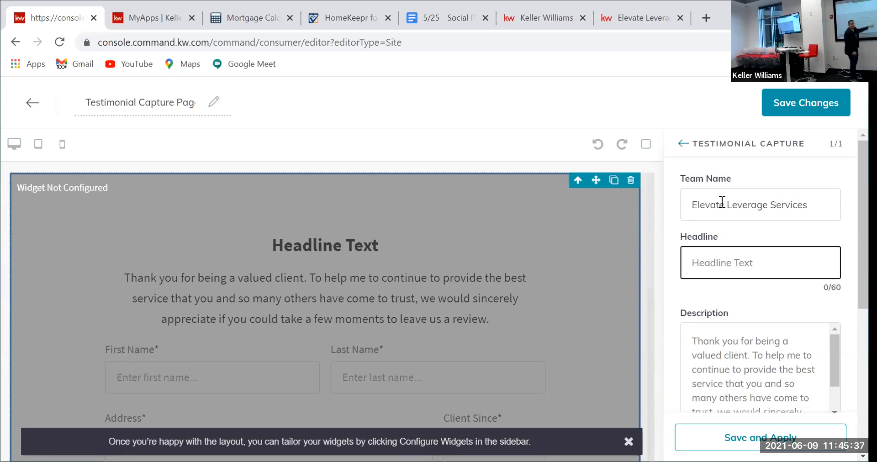
# Step: Type 'Tell Us How We Did' into the Headline field, correcting typos
pyautogui.write('Leave u')
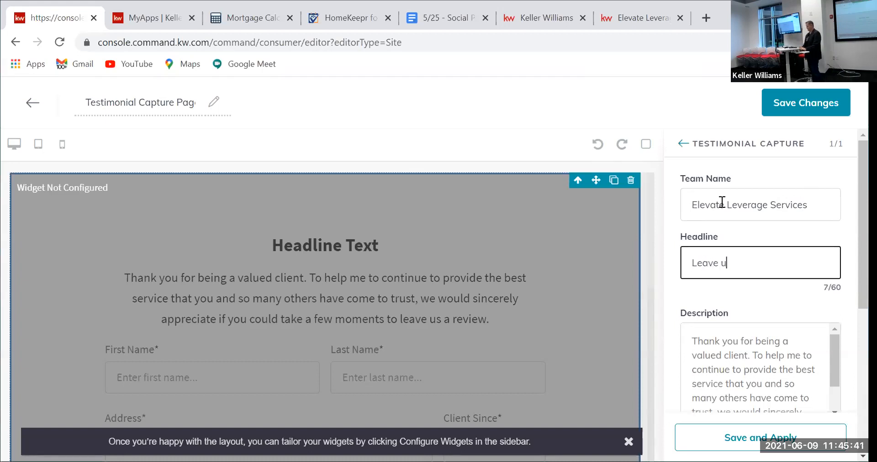
pyautogui.press('BackSpace')
pyautogui.write('Us')
pyautogui.press('BackSpace')
pyautogui.press('BackSpace')
pyautogui.press('BackSpace')
pyautogui.press('BackSpace')
pyautogui.press('BackSpace')
pyautogui.press('BackSpace')
pyautogui.press('BackSpace')
pyautogui.press('BackSpace')
pyautogui.write('Tell Us How We d')
pyautogui.press('BackSpace')
pyautogui.write('Did')
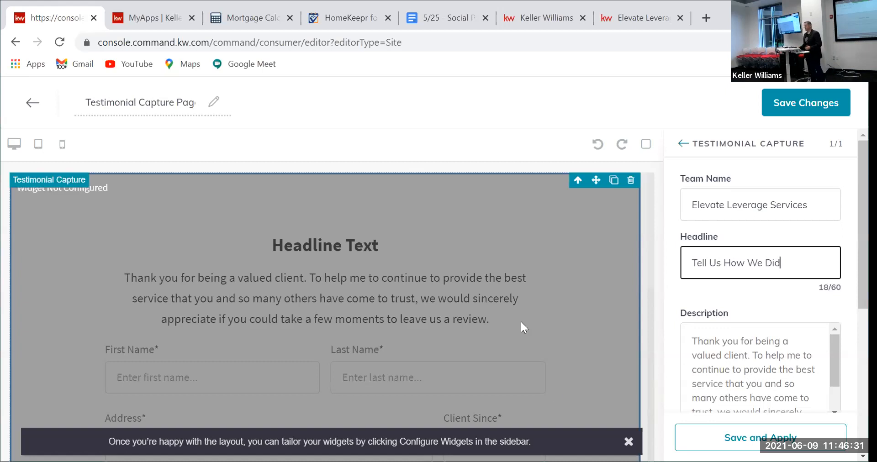
# Step: Go back to the Configure Widgets list and reopen Testimonial Capture at its Team Name field
pyautogui.scroll(-1, 774, 292)
pyautogui.scroll(-1, 774, 304)
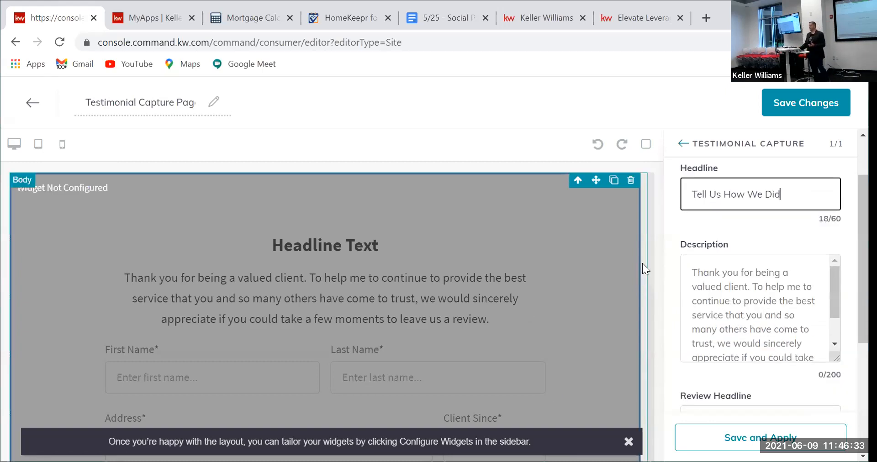
pyautogui.scroll(-1, 750, 279)
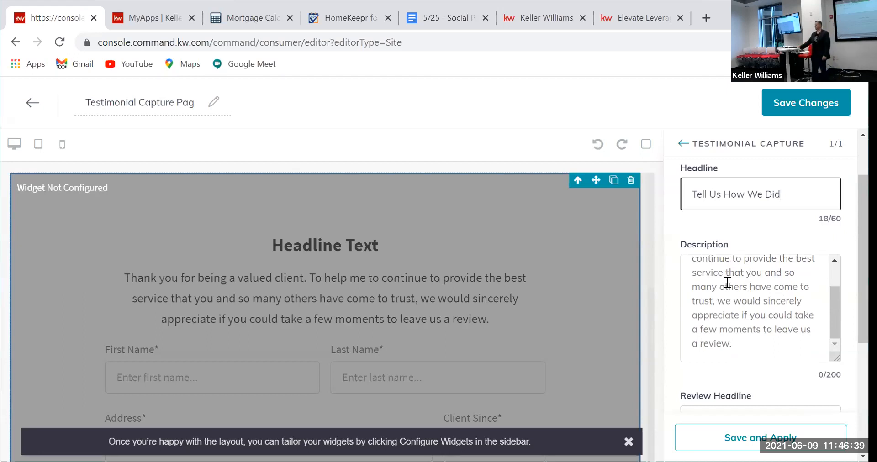
pyautogui.click(375, 221)
pyautogui.scroll(-5, 336, 253)
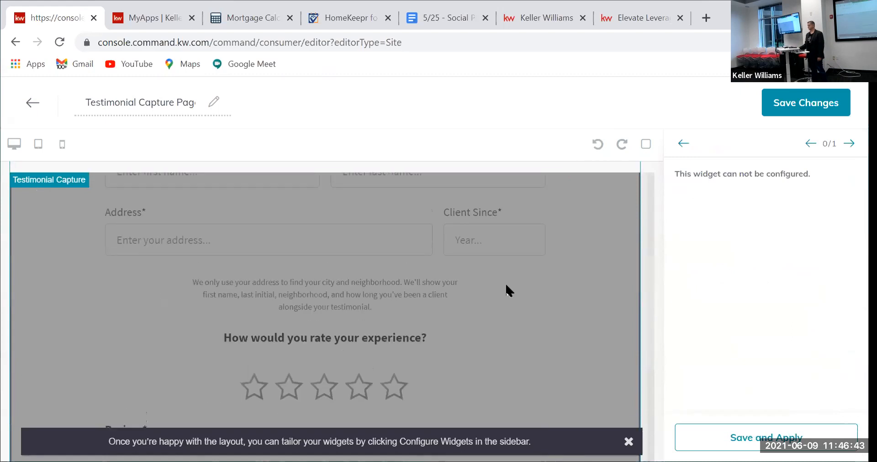
pyautogui.scroll(5, 442, 288)
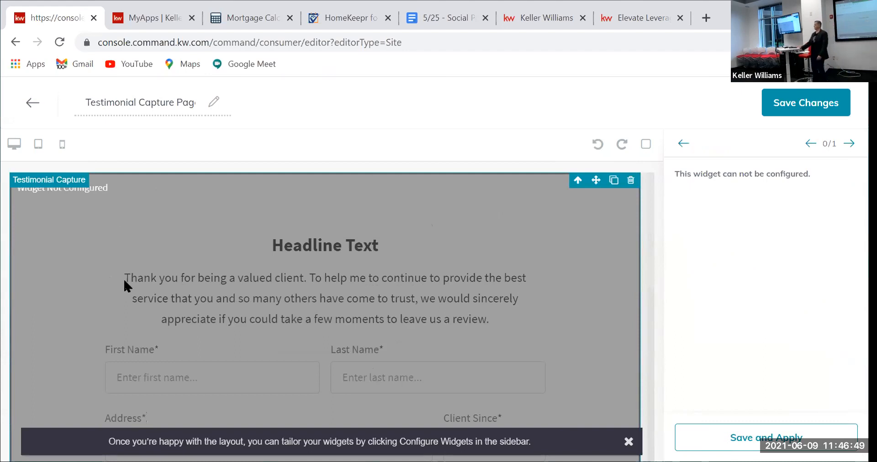
pyautogui.click(683, 144)
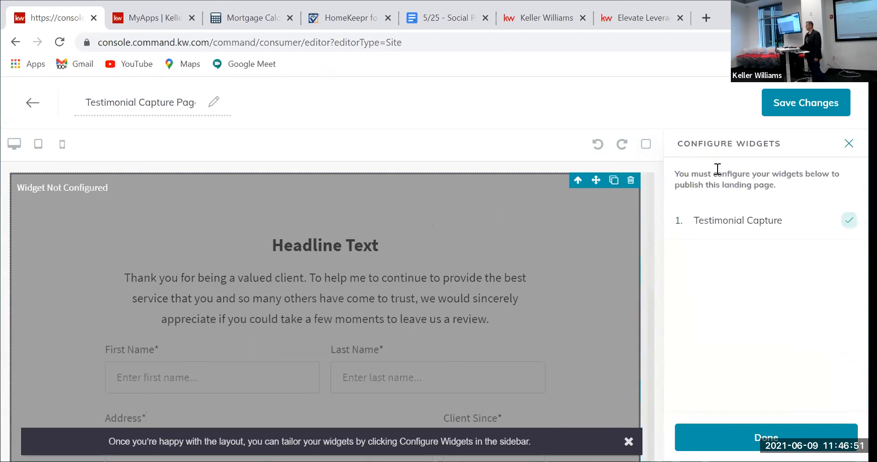
pyautogui.click(770, 224)
pyautogui.click(755, 212)
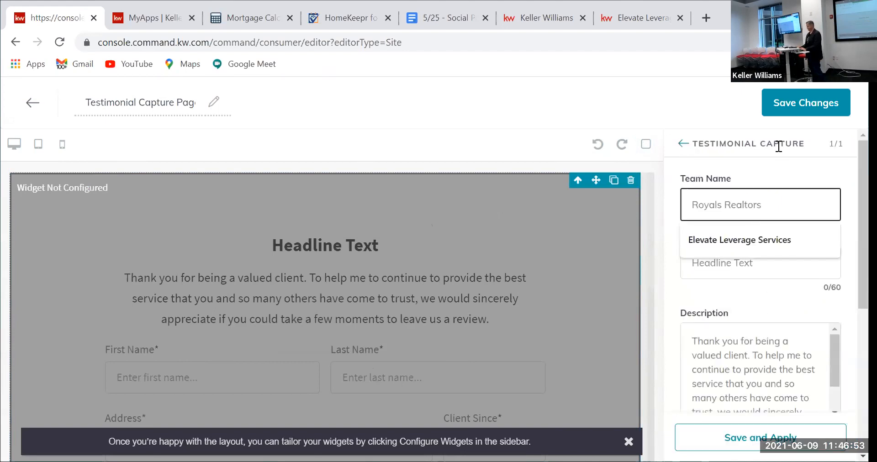
# Step: Pick team Elevate Leverage Services and headline 'Tell Us How We Did', then Save and Apply
pyautogui.click(759, 240)
pyautogui.click(752, 260)
pyautogui.click(732, 297)
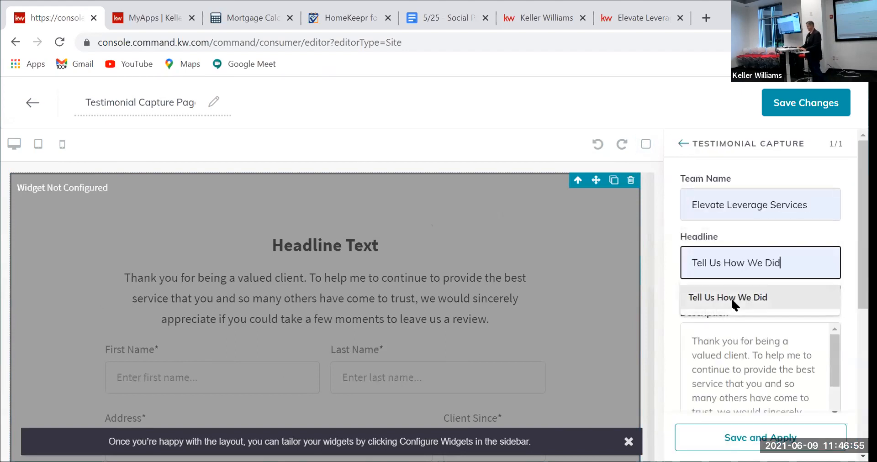
pyautogui.click(734, 363)
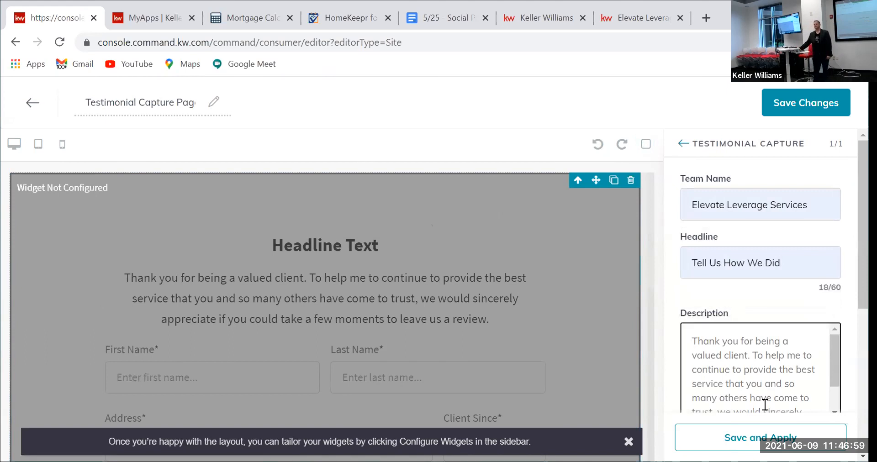
pyautogui.click(758, 432)
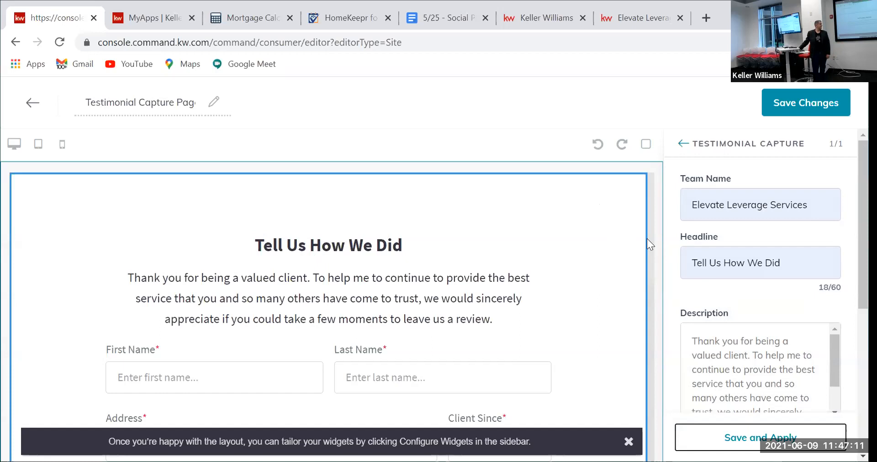
pyautogui.scroll(-2, 229, 319)
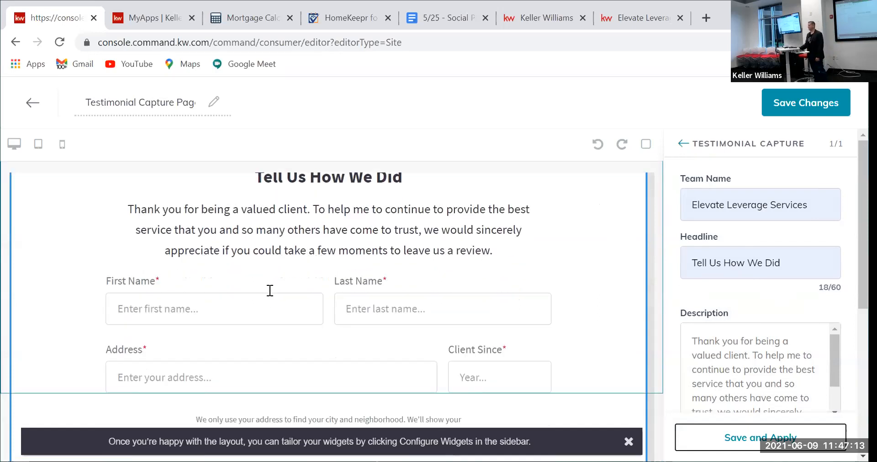
pyautogui.click(742, 355)
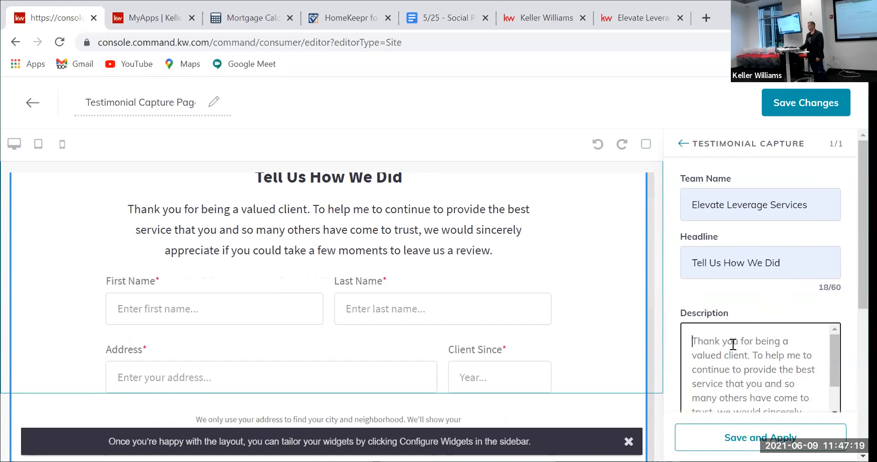
pyautogui.click(680, 143)
pyautogui.click(717, 227)
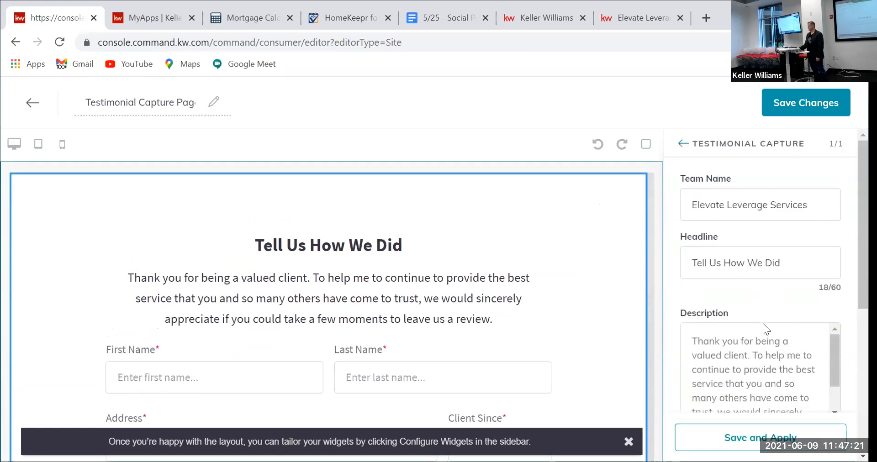
pyautogui.click(755, 347)
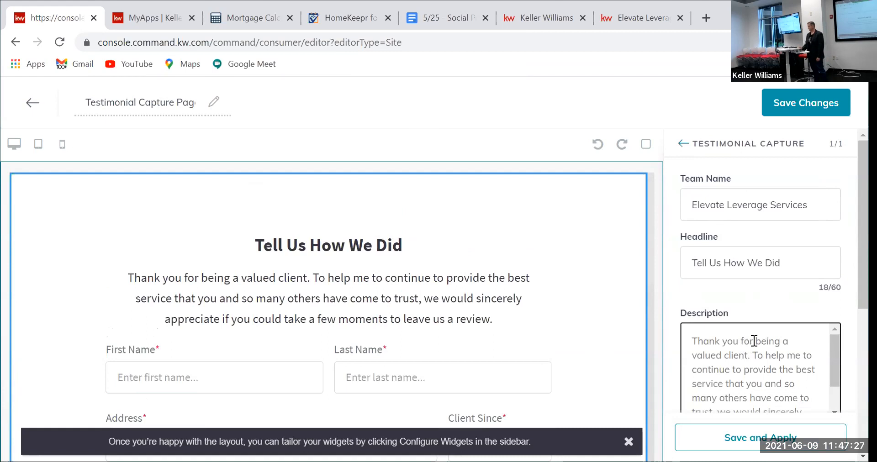
pyautogui.scroll(-1, 795, 379)
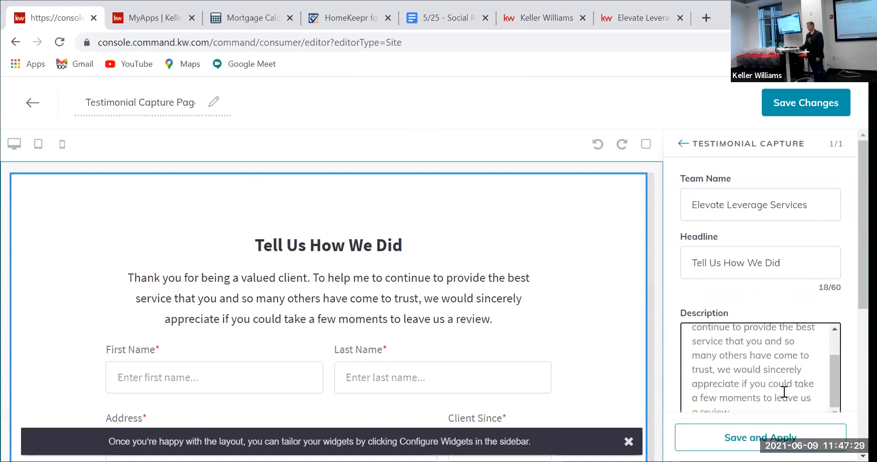
pyautogui.click(703, 440)
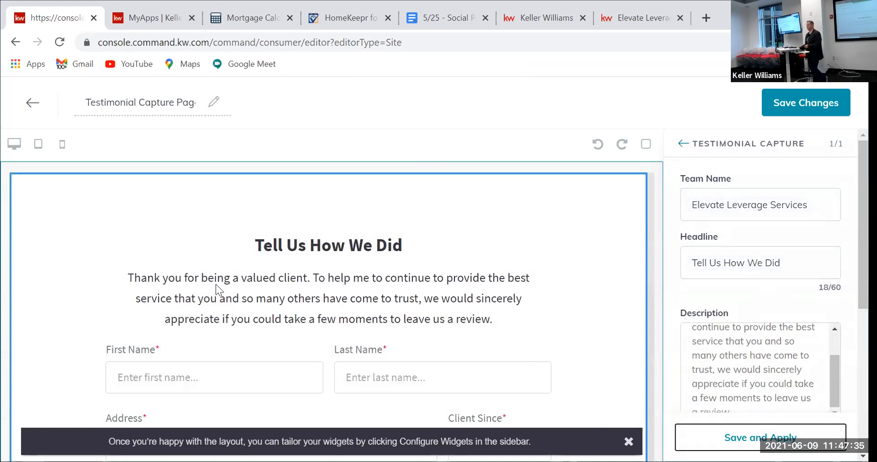
pyautogui.scroll(-1, 216, 284)
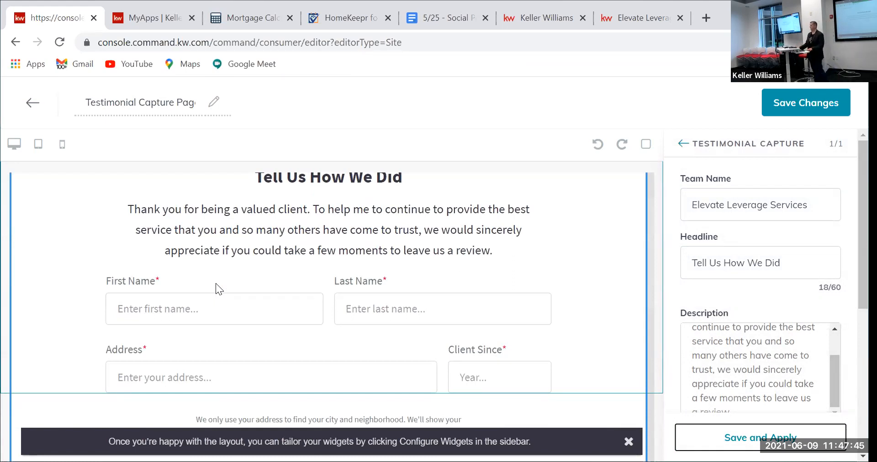
pyautogui.click(804, 106)
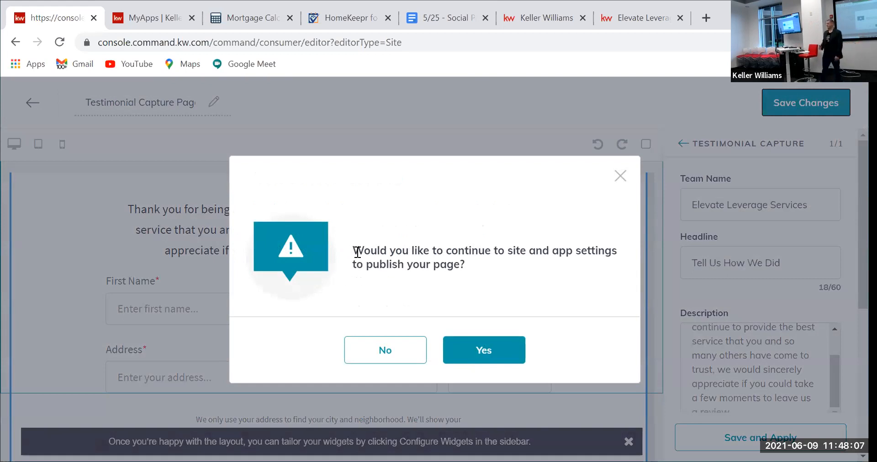
# Step: Save the Testimonial Capture page and continue to Site Settings to publish it
pyautogui.click(487, 358)
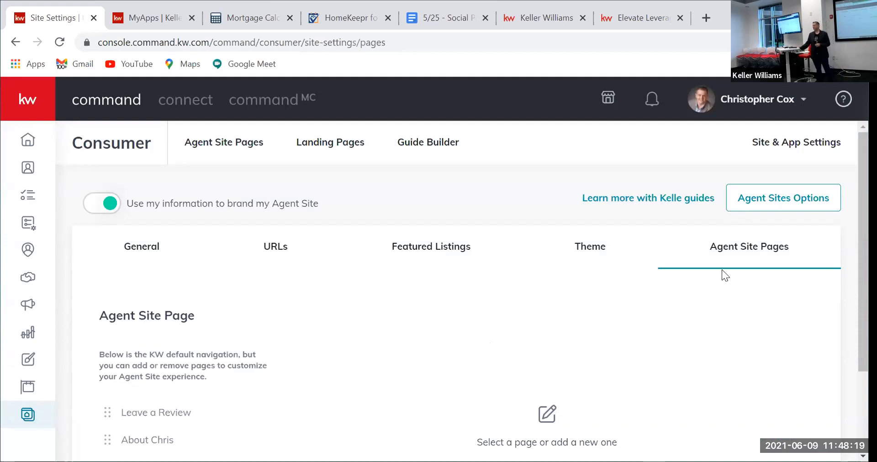
# Step: Scroll down the Agent Site Pages list and add a New Page navigation entry
pyautogui.scroll(-2, 229, 294)
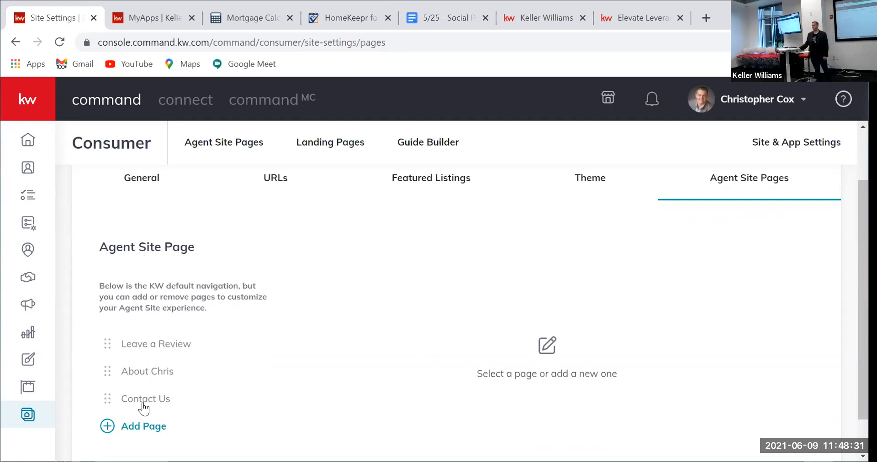
pyautogui.scroll(-1, 152, 399)
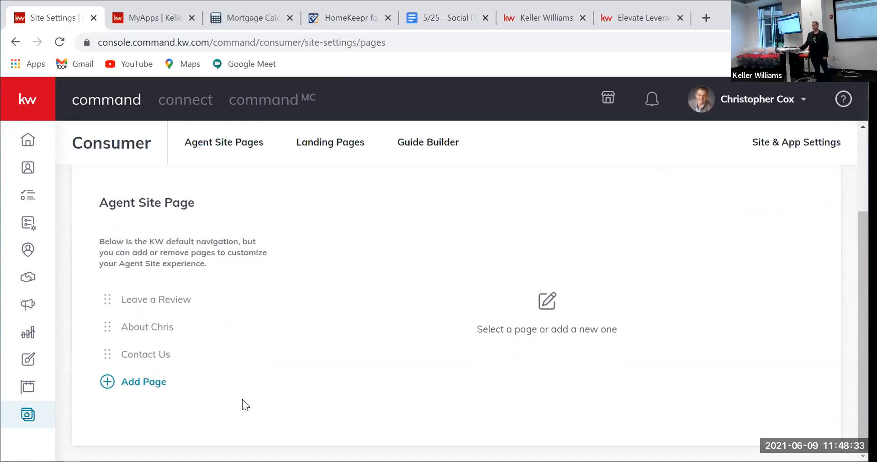
pyautogui.click(143, 383)
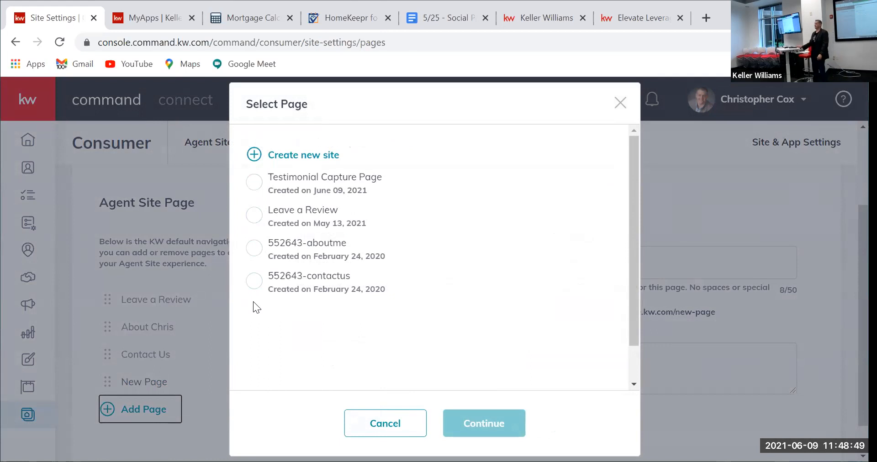
# Step: Attach the Testimonial Capture Page to the new navigation entry and continue to its details form
pyautogui.click(254, 183)
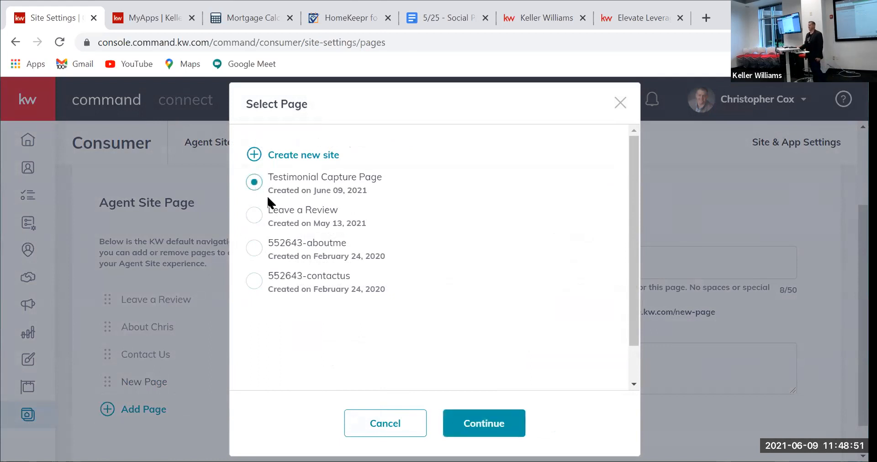
pyautogui.click(481, 416)
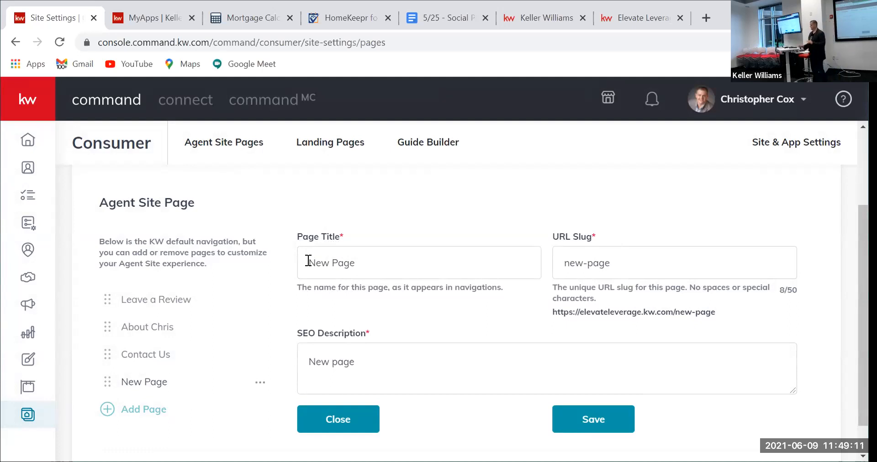
# Step: Replace the placeholder title New Page with 'Leave Us a Review'
pyautogui.moveTo(343, 230); pyautogui.dragTo(341, 235)
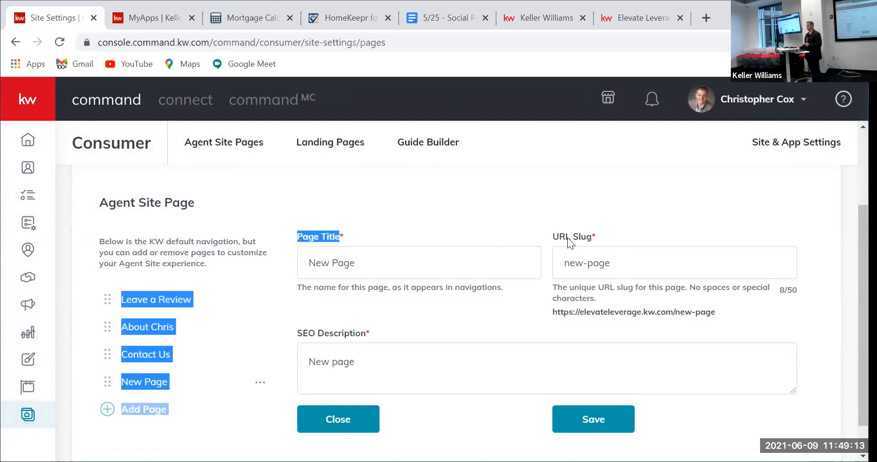
pyautogui.click(434, 269)
pyautogui.moveTo(431, 267); pyautogui.dragTo(276, 263)
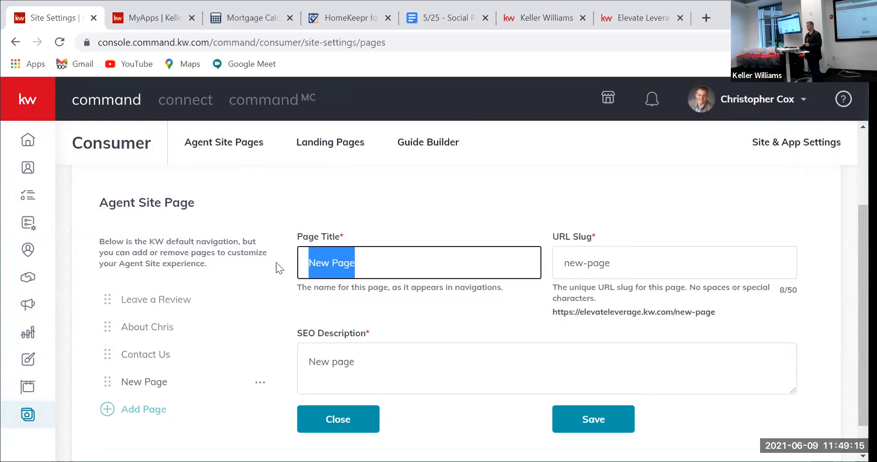
pyautogui.write('Leave')
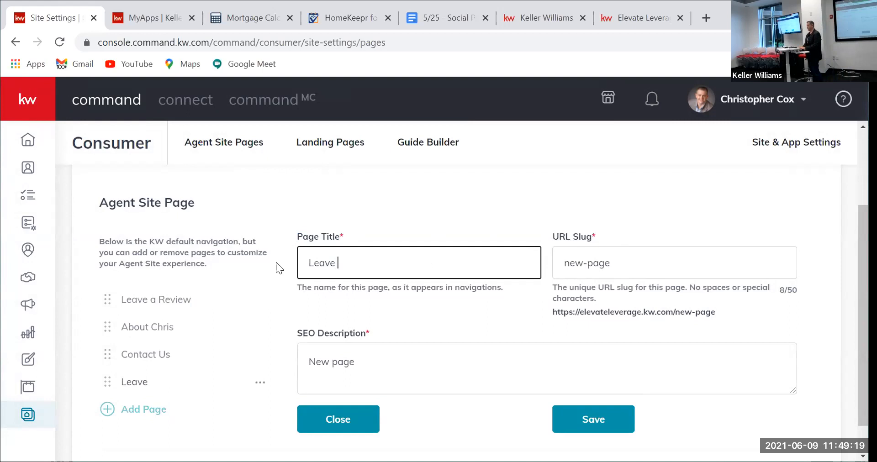
pyautogui.write(' Us a Review')
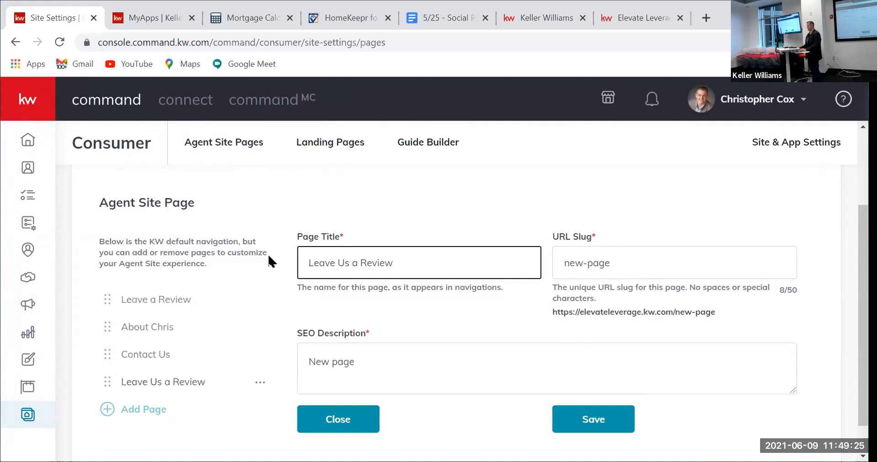
# Step: Set the URL slug to 'review' and SEO description to 'Let Us know about your experience', then save
pyautogui.click(620, 266)
pyautogui.press('BackSpace')
pyautogui.press('BackSpace')
pyautogui.press('BackSpace')
pyautogui.press('BackSpace')
pyautogui.press('BackSpace')
pyautogui.press('BackSpace')
pyautogui.press('BackSpace')
pyautogui.press('BackSpace')
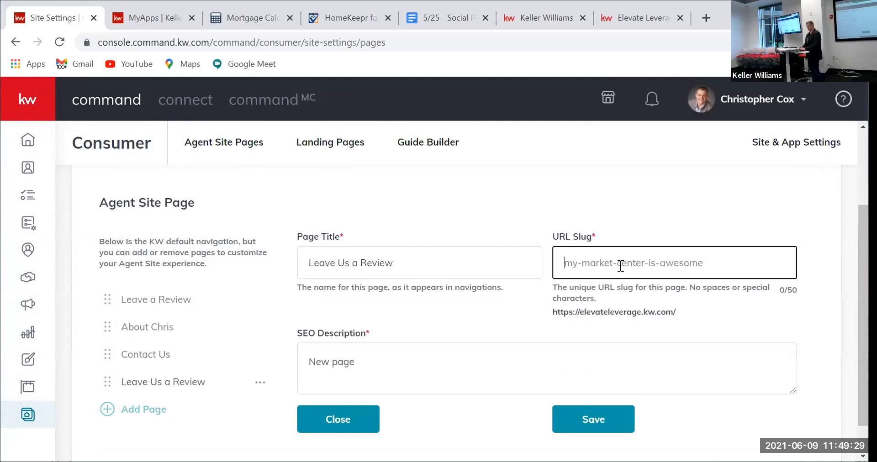
pyautogui.write('review')
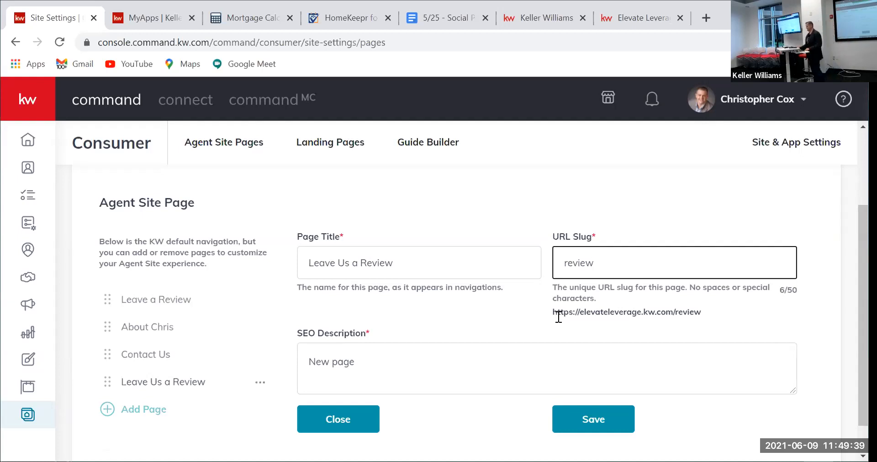
pyautogui.click(370, 360)
pyautogui.press('BackSpace')
pyautogui.press('BackSpace')
pyautogui.press('BackSpace')
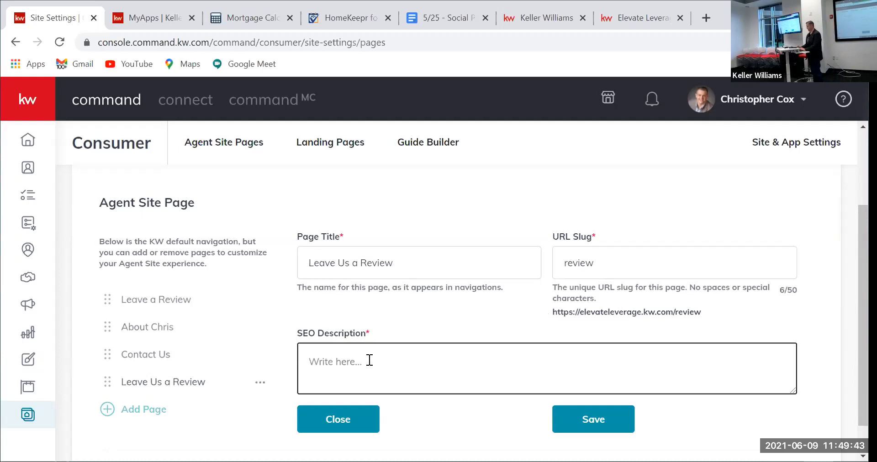
pyautogui.write('Les ')
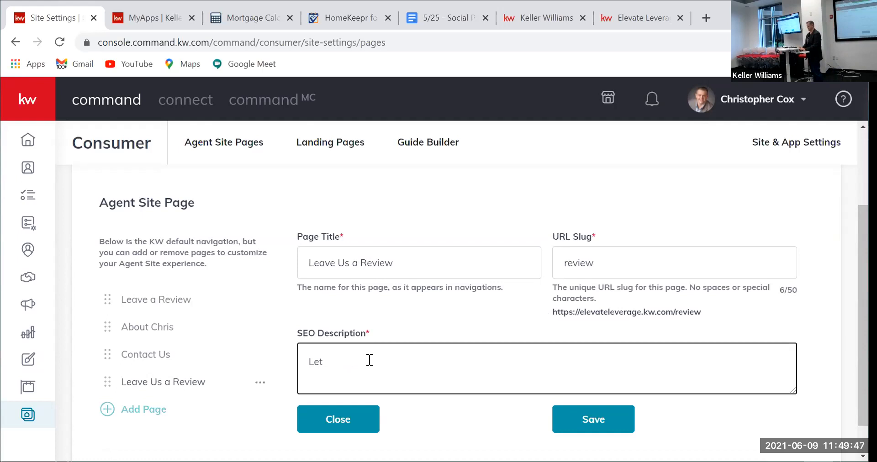
pyautogui.write('Us know about')
pyautogui.write(' yourr exper')
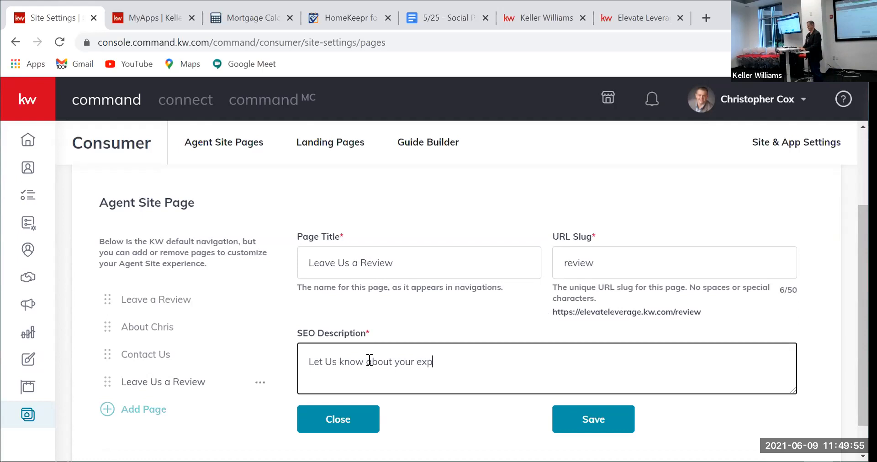
pyautogui.write('nce')
pyautogui.click(565, 417)
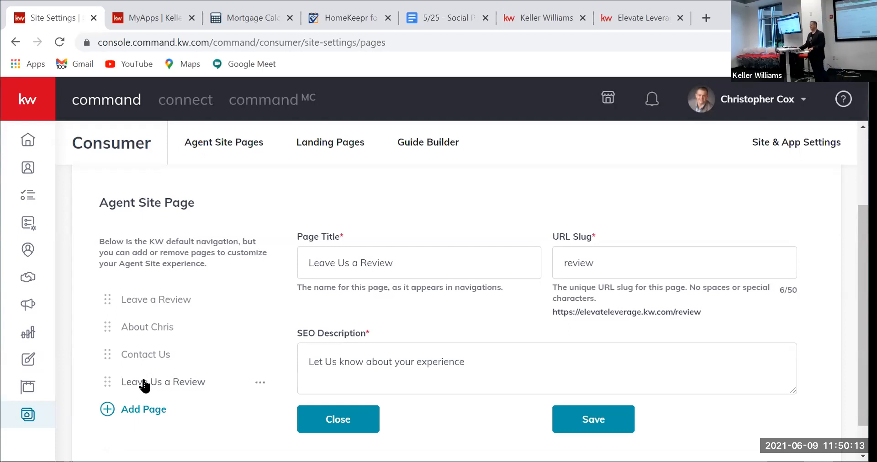
# Step: Move Leave Us a Review to the top of the page list and open the old Leave a Review entry
pyautogui.moveTo(144, 382); pyautogui.dragTo(140, 302)
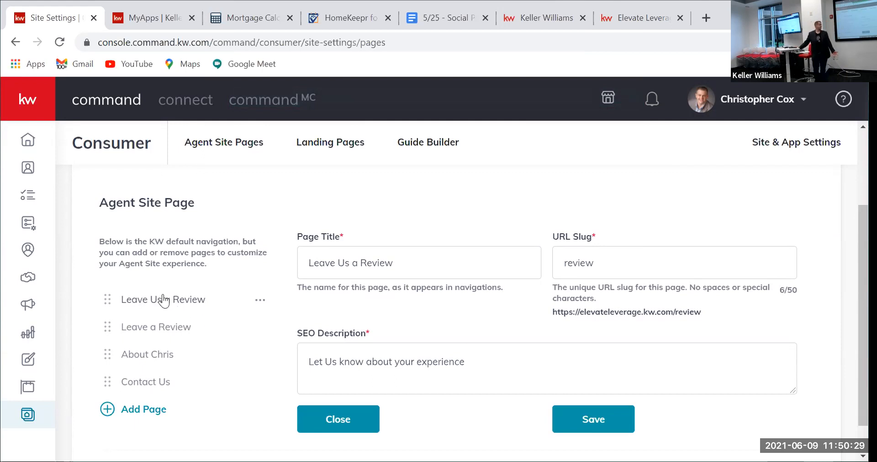
pyautogui.click(253, 334)
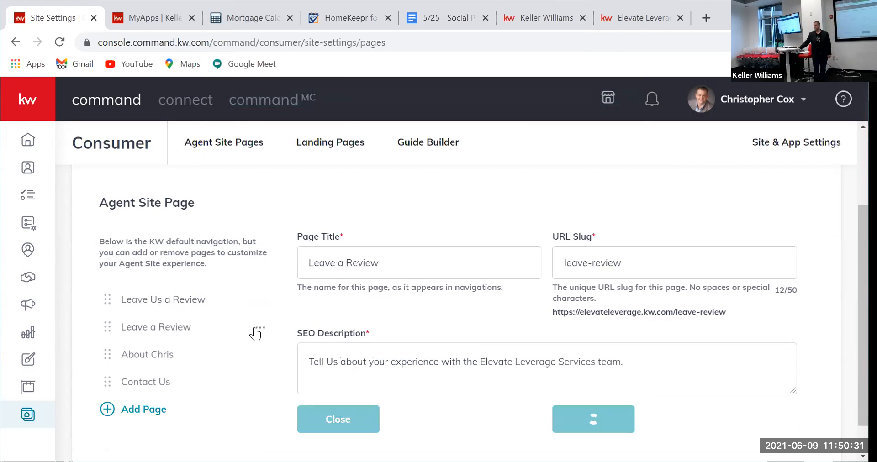
# Step: Delete the old Leave a Review page, leaving Leave Us a Review, About Chris and Contact Us
pyautogui.click(259, 327)
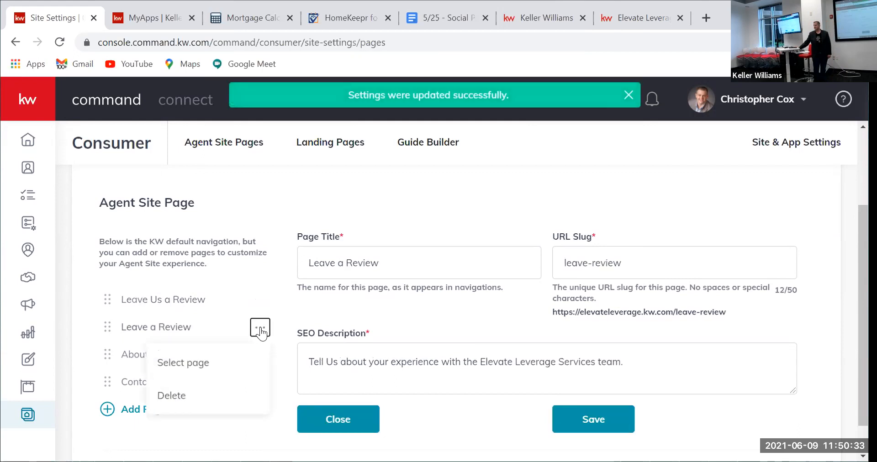
pyautogui.click(188, 399)
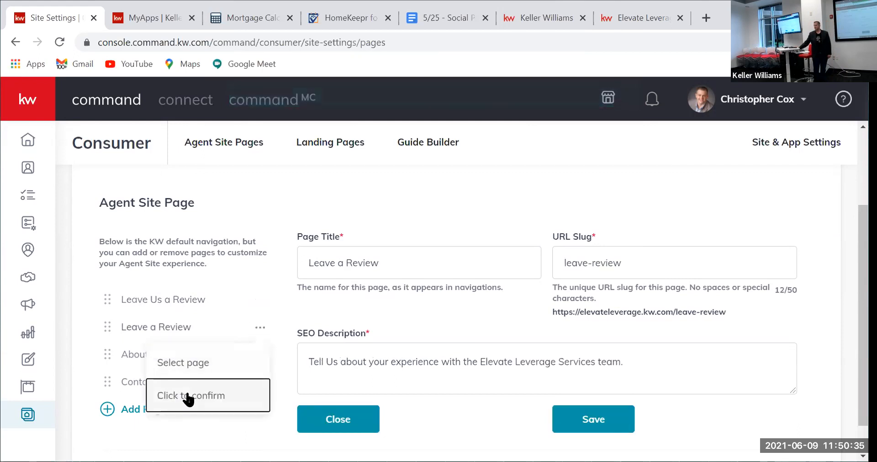
pyautogui.click(211, 398)
pyautogui.click(172, 398)
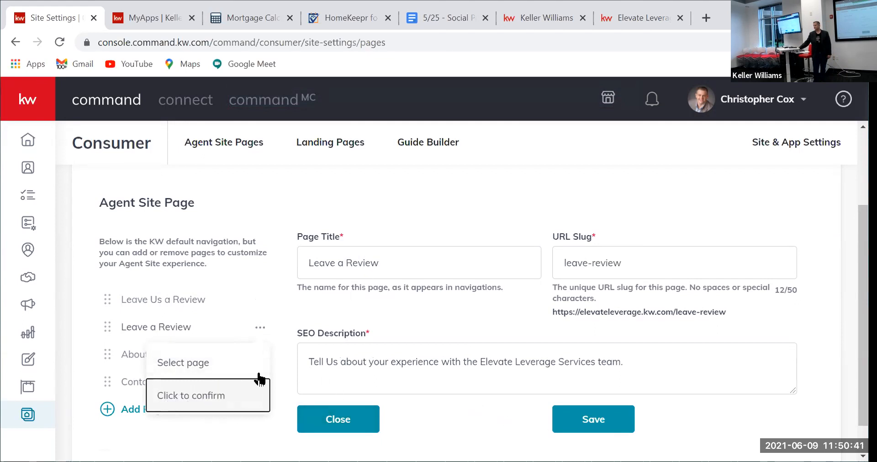
pyautogui.click(211, 398)
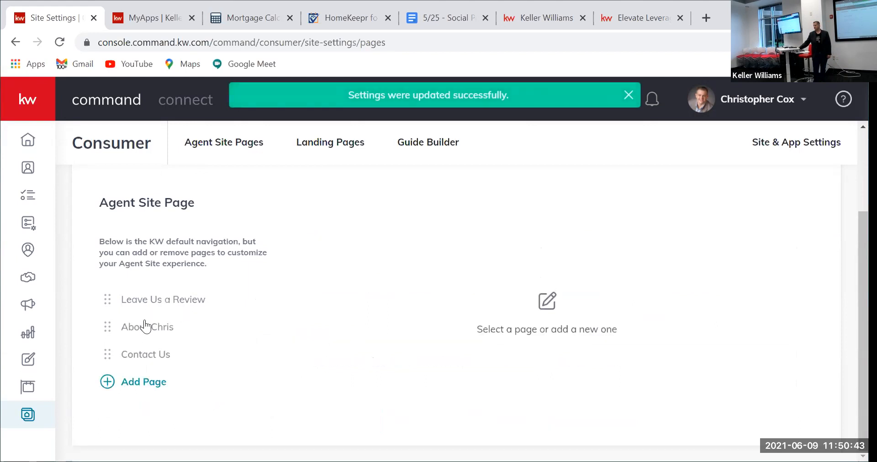
# Step: On the live agent site, reload the homepage and go to the Leave Us A Review page
pyautogui.click(666, 17)
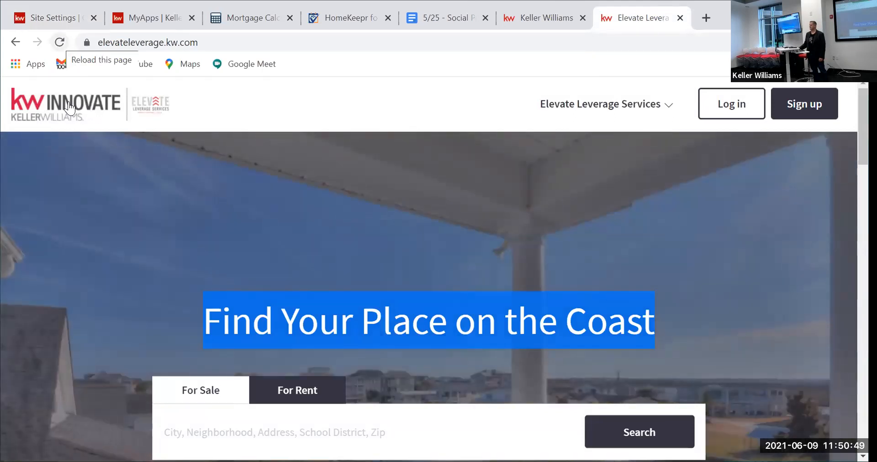
pyautogui.click(68, 107)
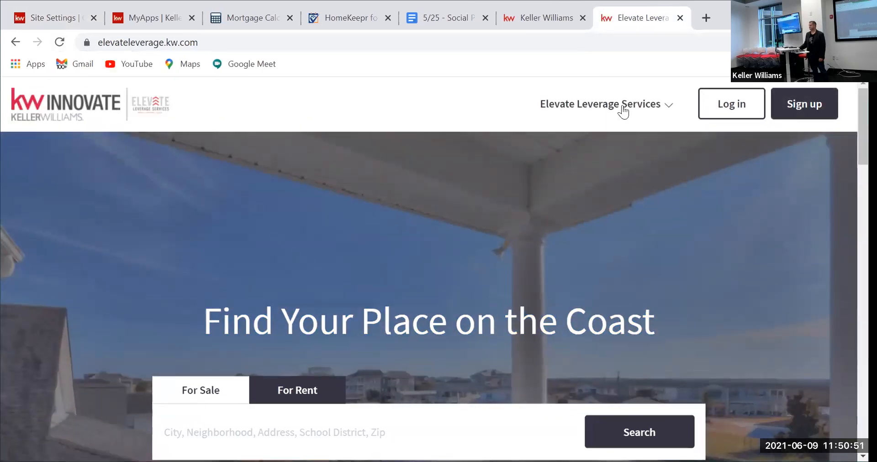
pyautogui.click(622, 107)
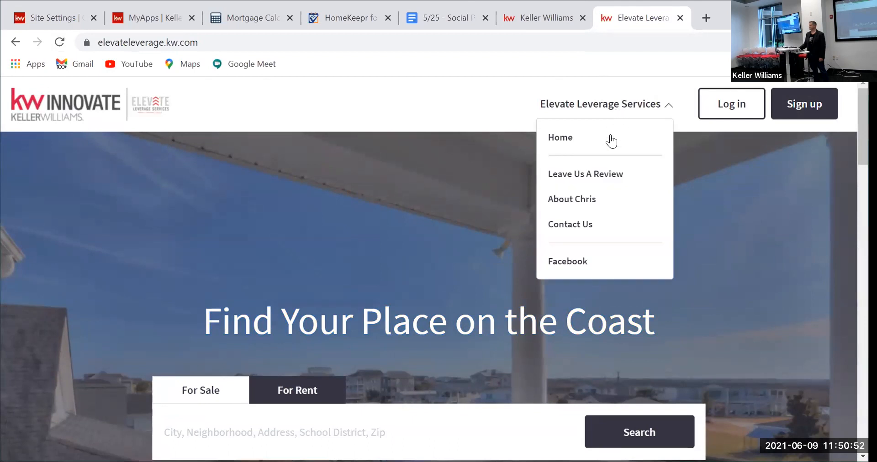
pyautogui.click(576, 177)
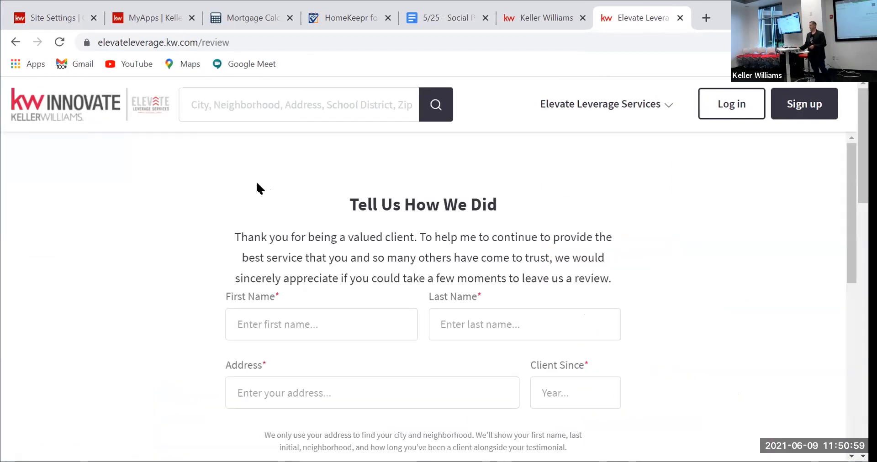
pyautogui.scroll(-1, 257, 188)
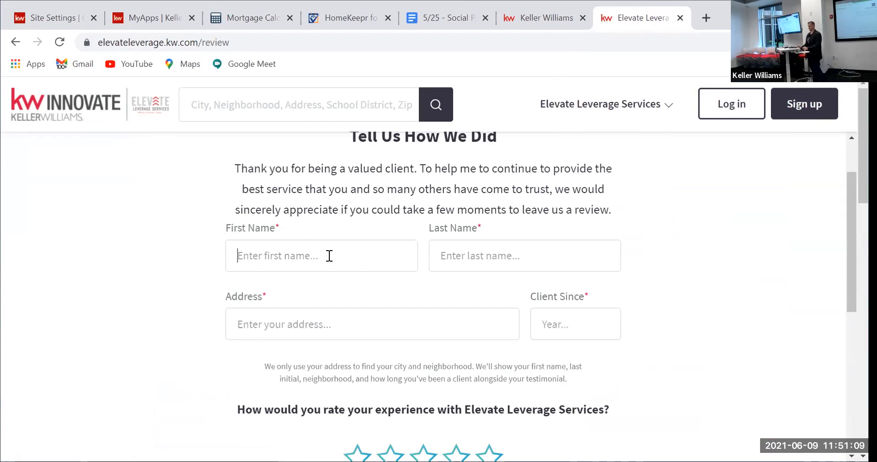
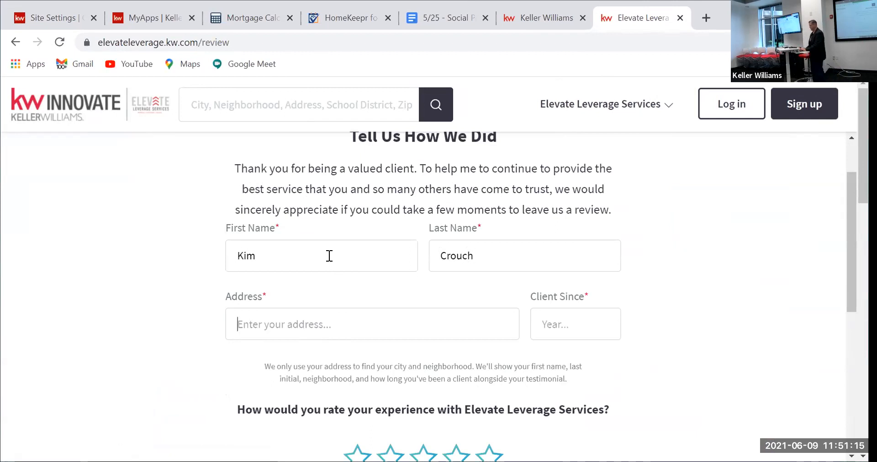
# Step: Enter the reviewer's name, client since 2021, a five-star rating, and review text 'The Elevate Leverage Services team is awesome!!!'
pyautogui.write('Wilmington, NC')
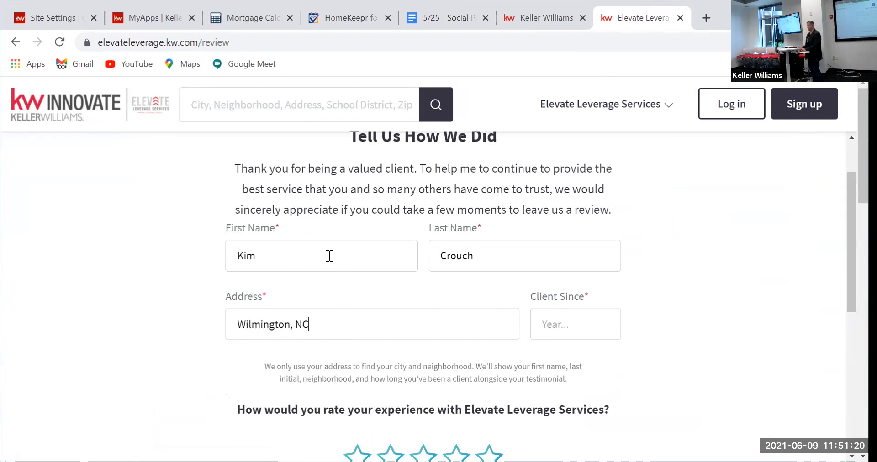
pyautogui.press('Tab')
pyautogui.write('2021')
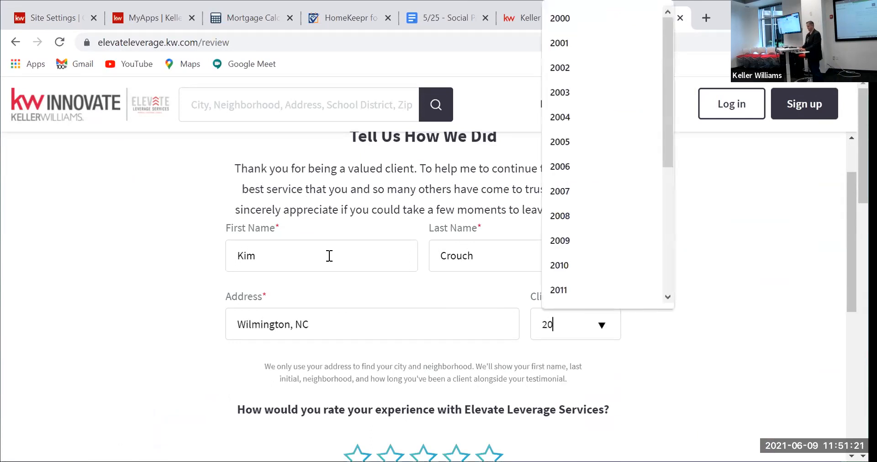
pyautogui.click(614, 357)
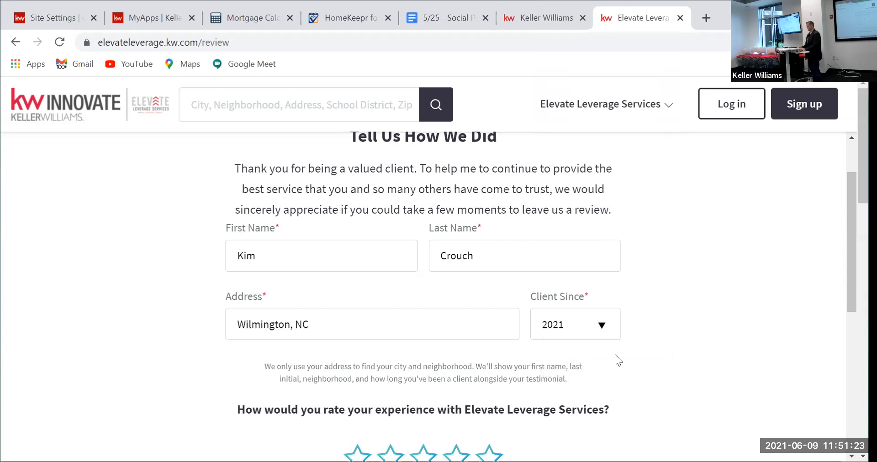
pyautogui.scroll(-1, 586, 394)
pyautogui.click(495, 394)
pyautogui.scroll(-2, 550, 361)
pyautogui.click(370, 377)
pyautogui.write('The Elevate Leverage Servi')
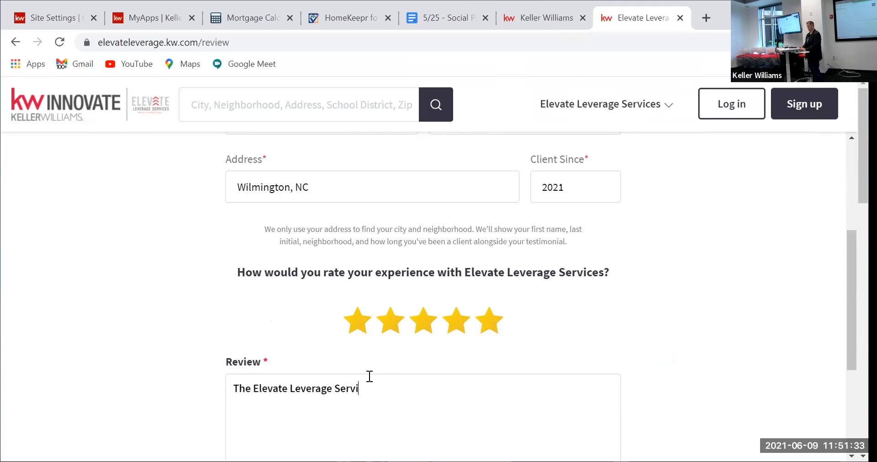
pyautogui.write('ces team is awesome!!!')
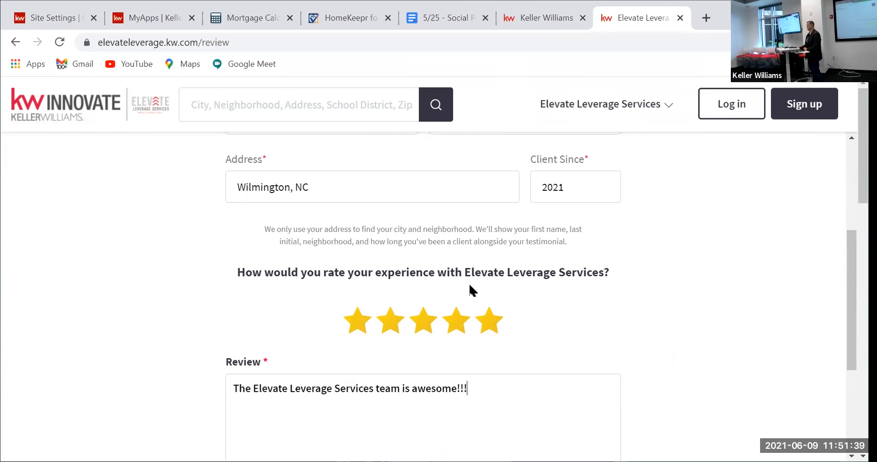
pyautogui.scroll(-4, 462, 293)
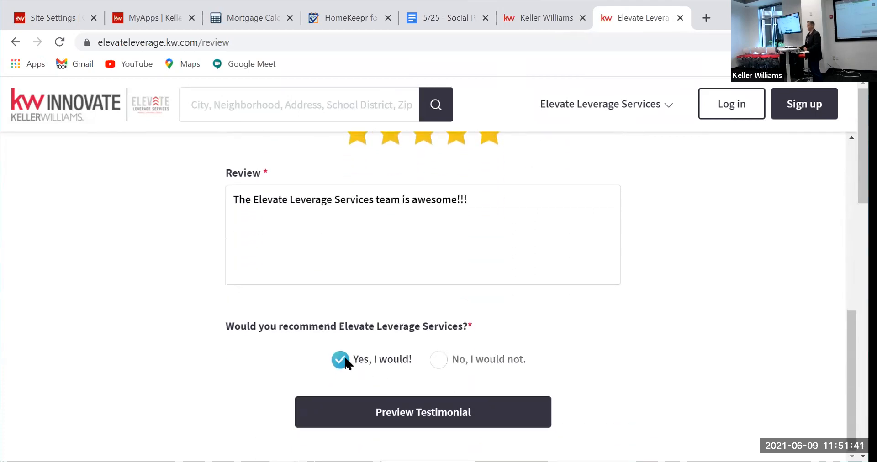
# Step: Preview the five-star testimonial and submit it
pyautogui.click(396, 413)
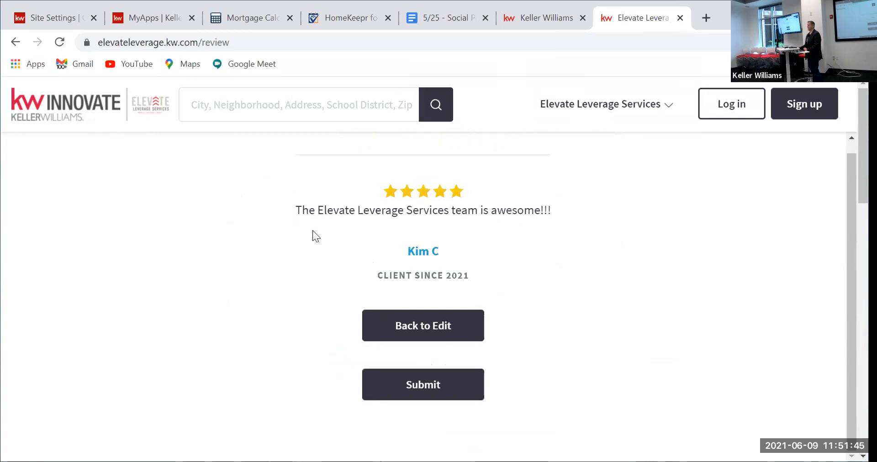
pyautogui.click(423, 385)
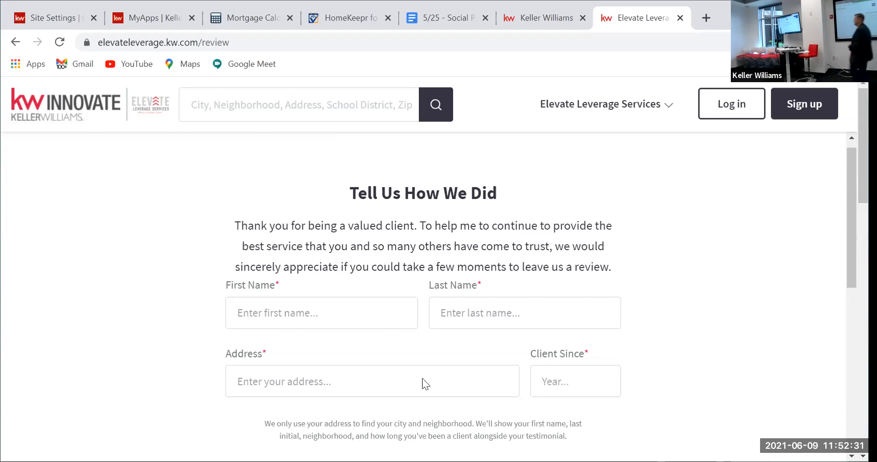
pyautogui.click(600, 109)
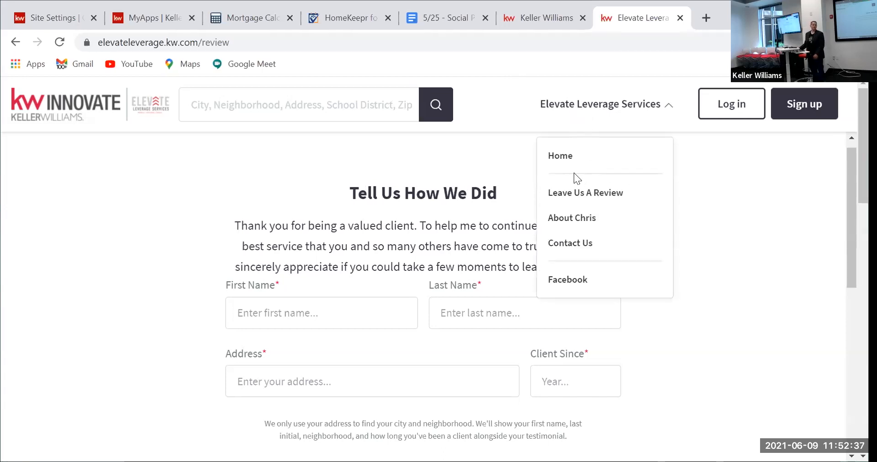
pyautogui.click(589, 196)
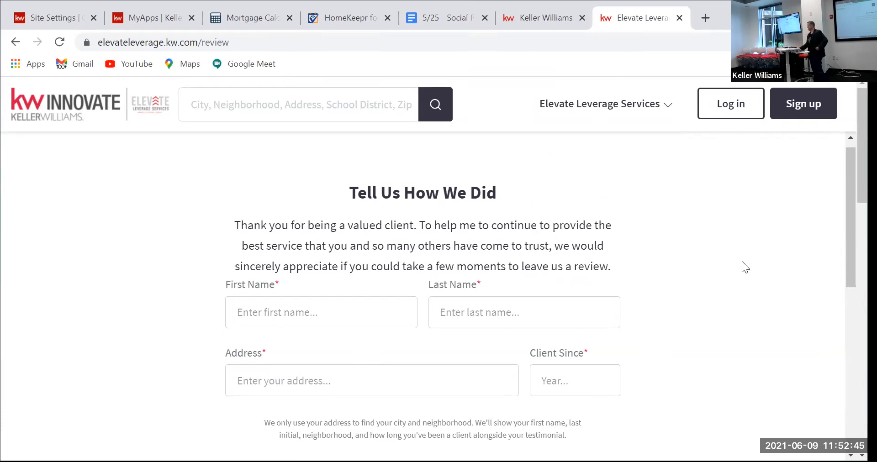
pyautogui.scroll(-12, 571, 189)
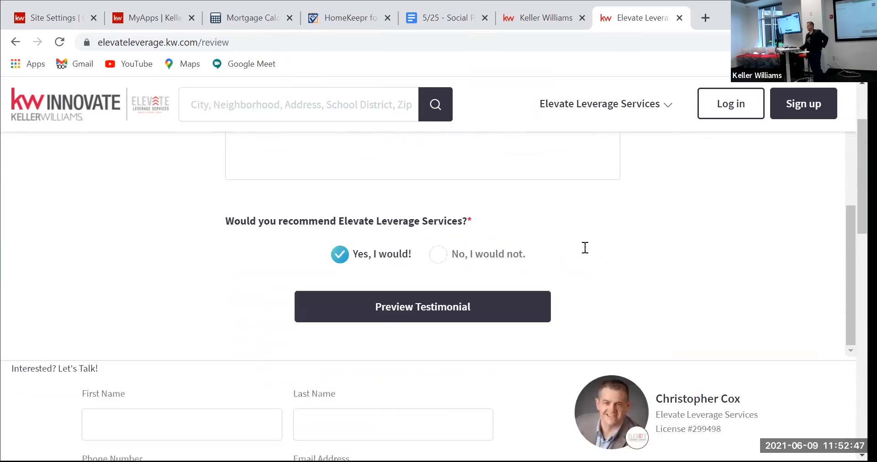
pyautogui.scroll(-3, 584, 248)
pyautogui.scroll(2, 584, 241)
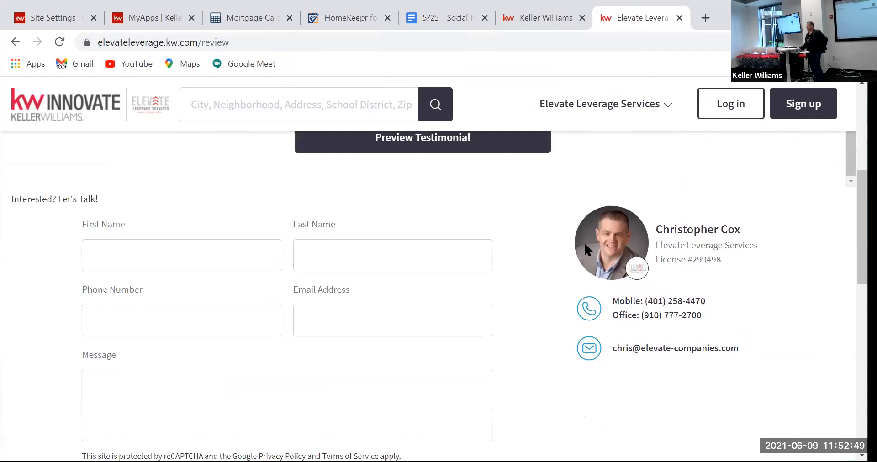
pyautogui.scroll(-6, 475, 299)
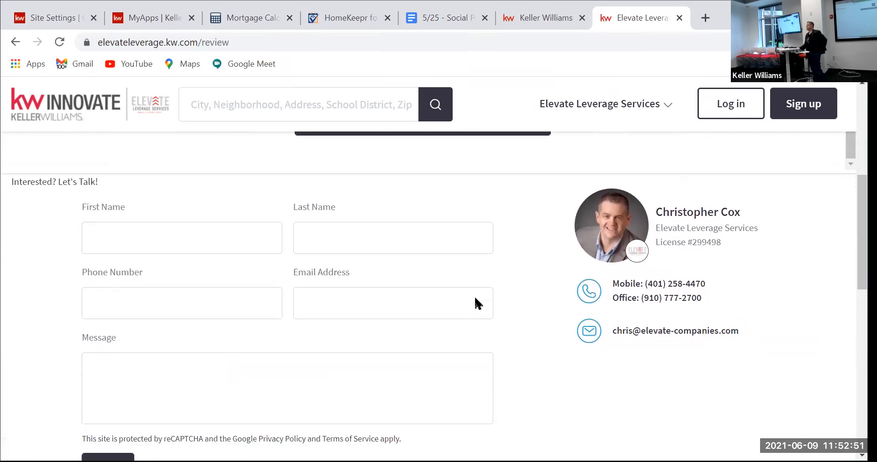
pyautogui.scroll(-2, 434, 279)
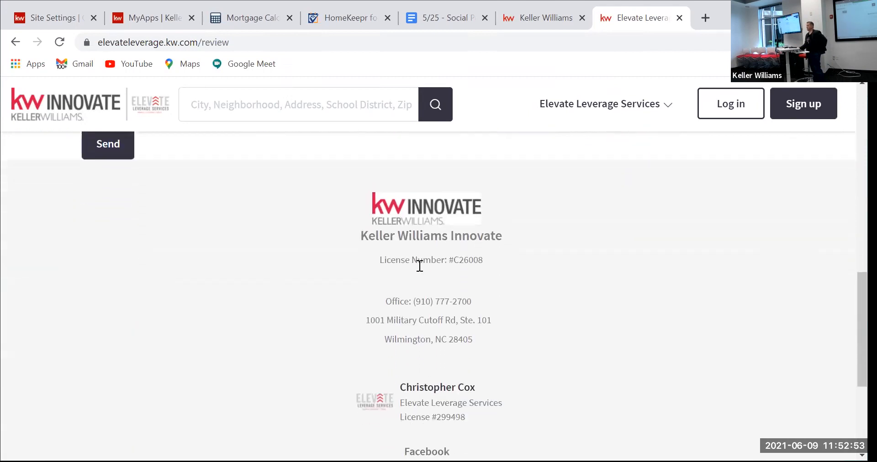
pyautogui.scroll(-3, 416, 265)
pyautogui.scroll(-2, 417, 270)
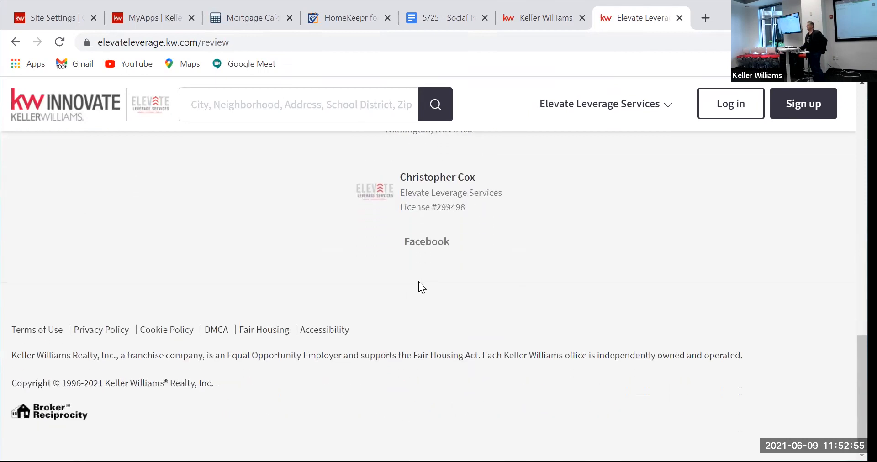
pyautogui.scroll(10, 419, 283)
pyautogui.scroll(1, 419, 287)
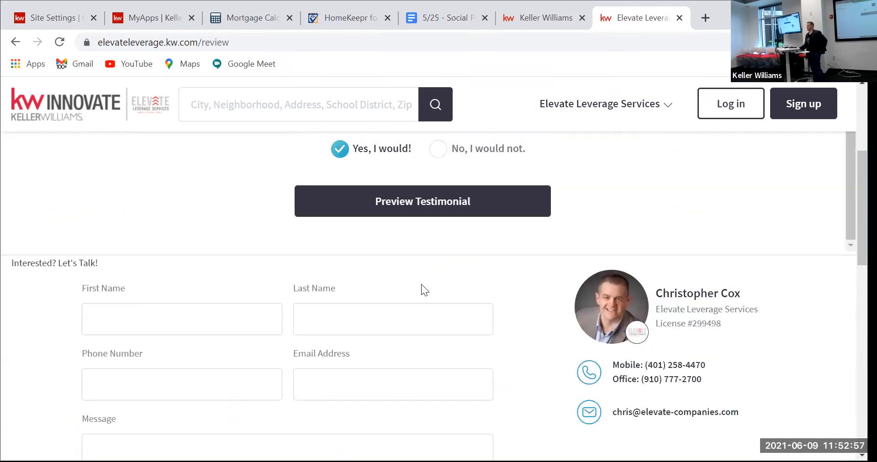
pyautogui.scroll(-1, 422, 282)
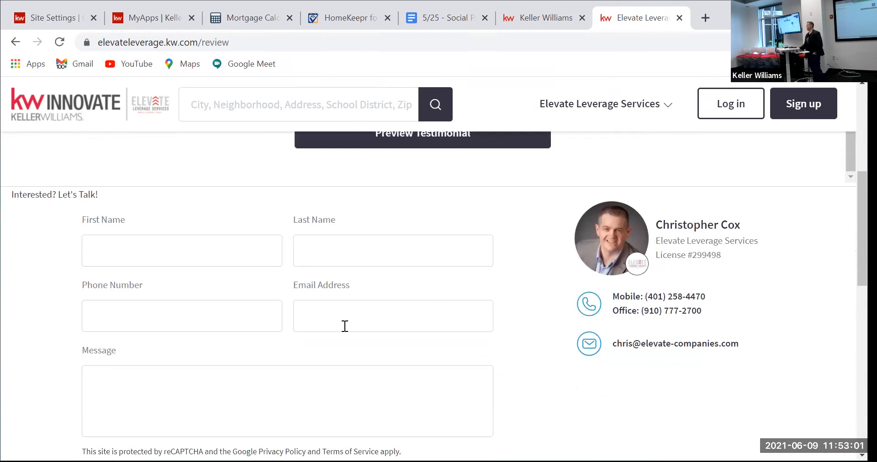
pyautogui.scroll(10, 345, 310)
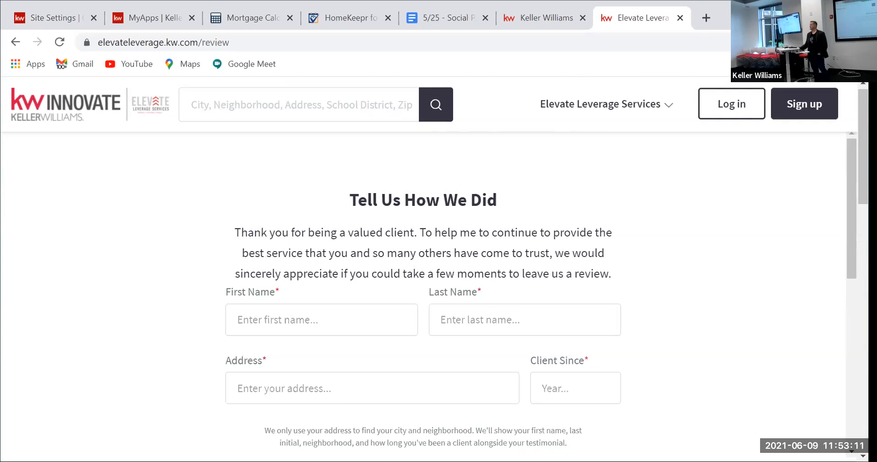
# Step: Back in Site & App Settings, open the Leave Us a Review entry under Agent Site Pages
pyautogui.click(47, 21)
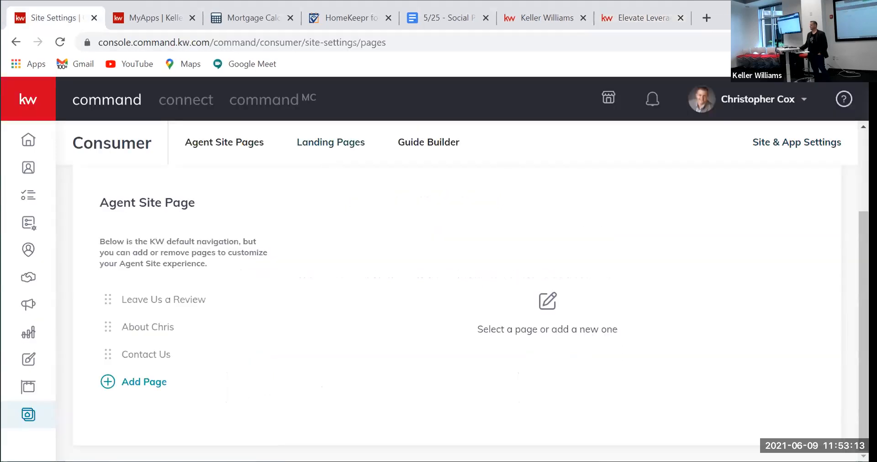
pyautogui.click(802, 150)
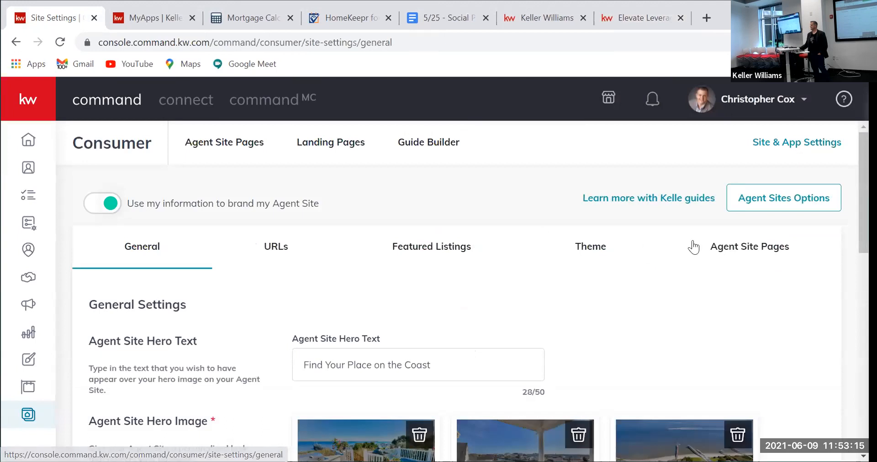
pyautogui.click(743, 250)
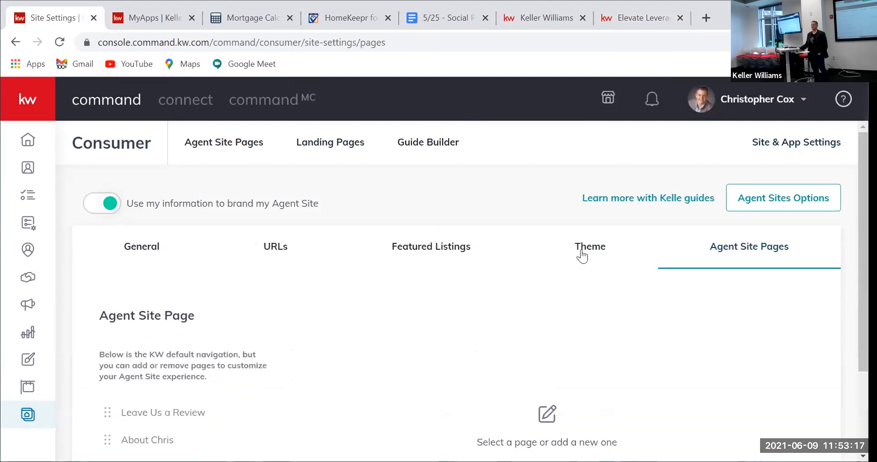
pyautogui.scroll(-3, 300, 280)
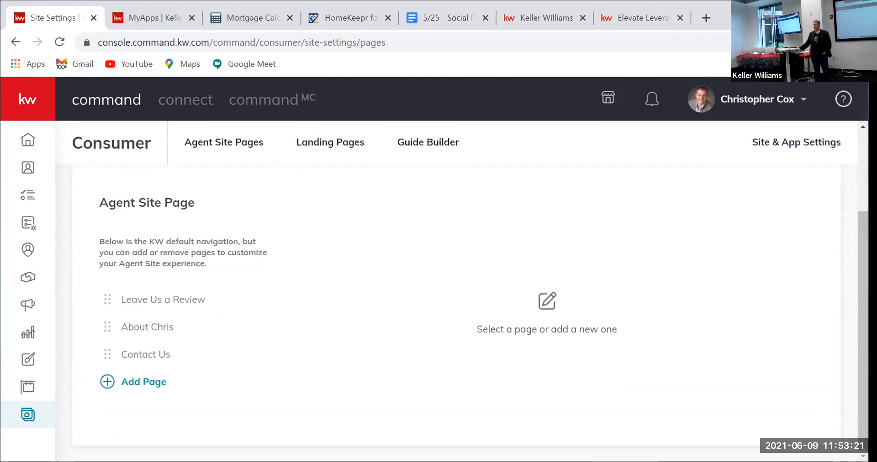
pyautogui.click(158, 305)
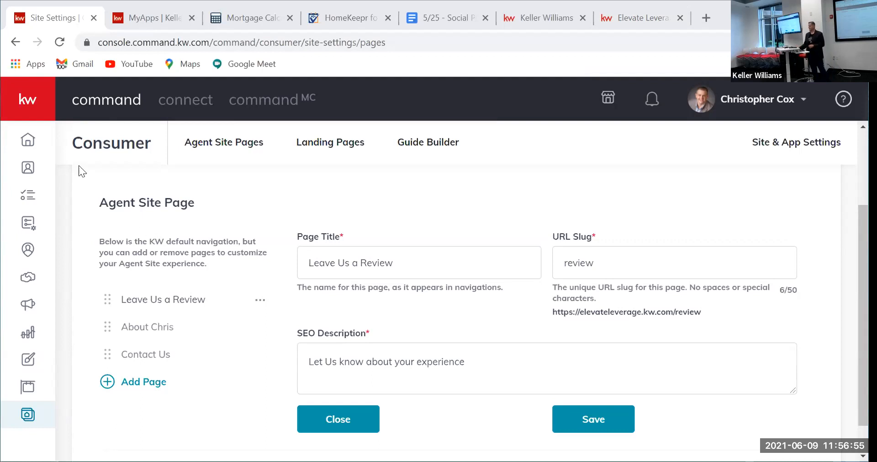
# Step: From the Command home, create a new blank page on My Agent Site via the Consumer pages list
pyautogui.click(28, 139)
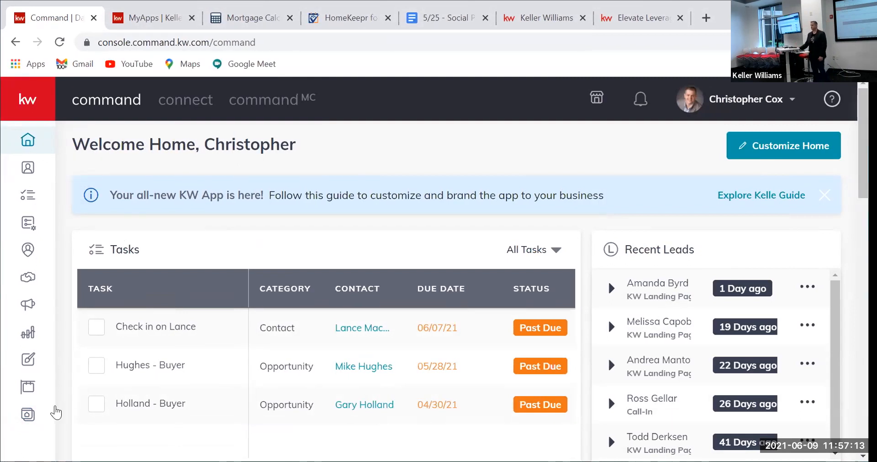
pyautogui.click(27, 416)
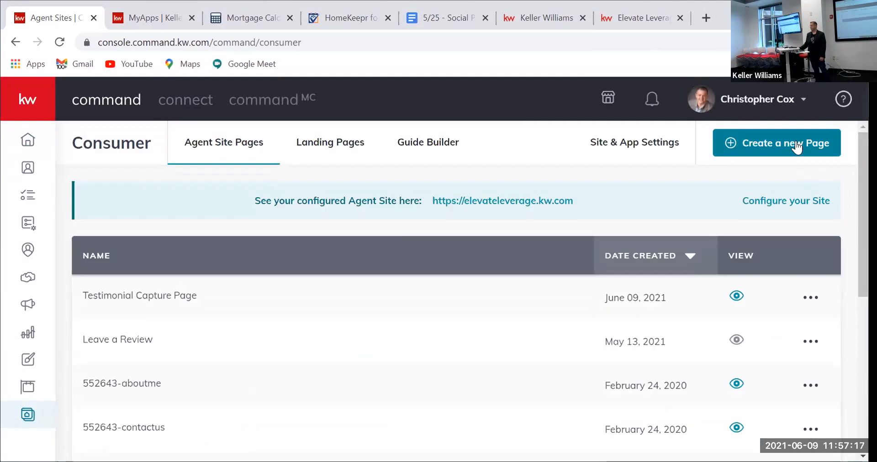
pyautogui.click(794, 145)
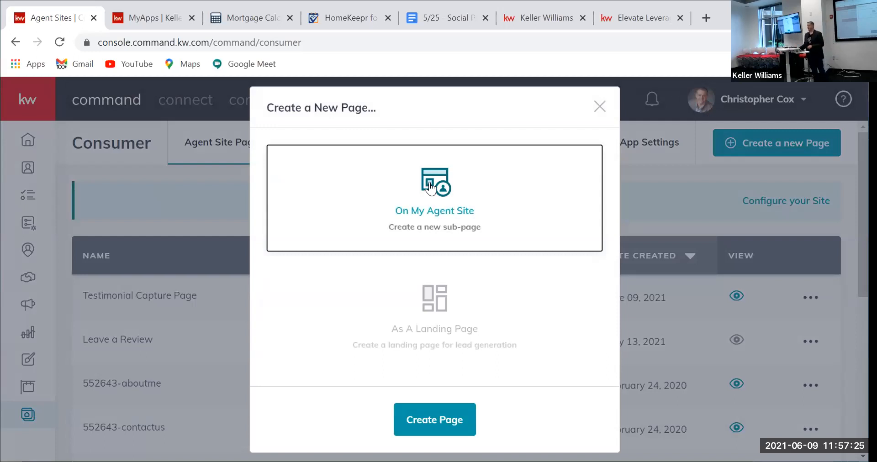
pyautogui.click(421, 424)
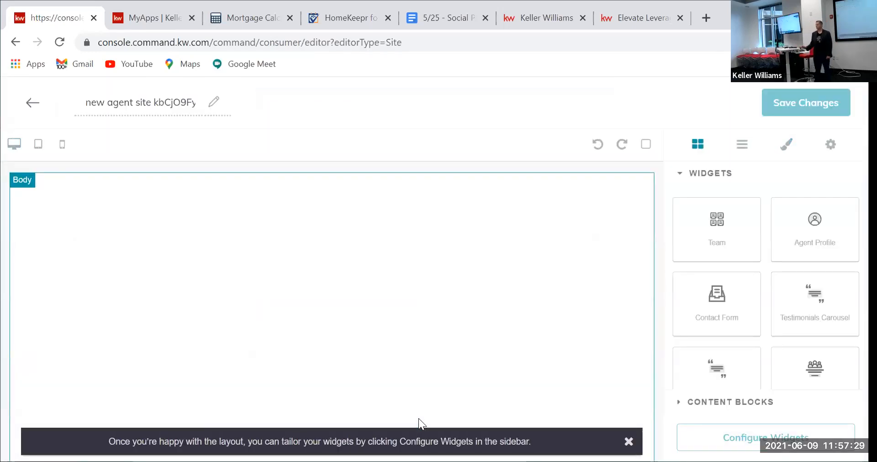
# Step: Replace the default page title with 'Testimonial Display Page'
pyautogui.moveTo(82, 99); pyautogui.dragTo(204, 104)
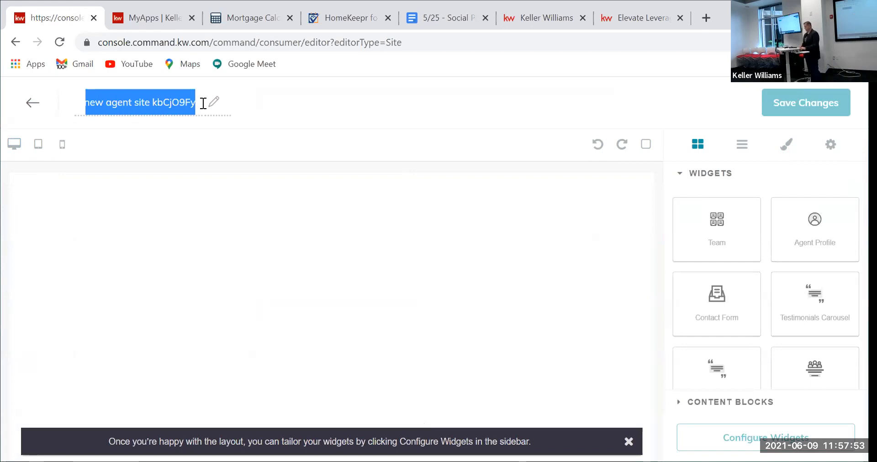
pyautogui.write('Test')
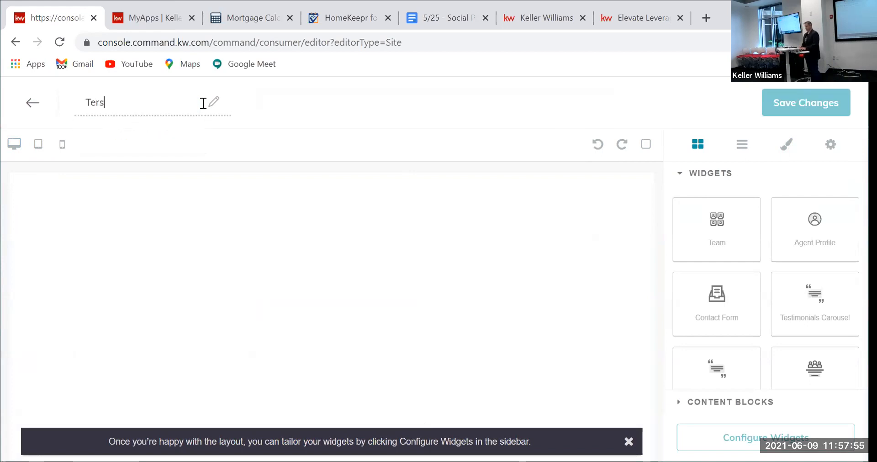
pyautogui.write('imo')
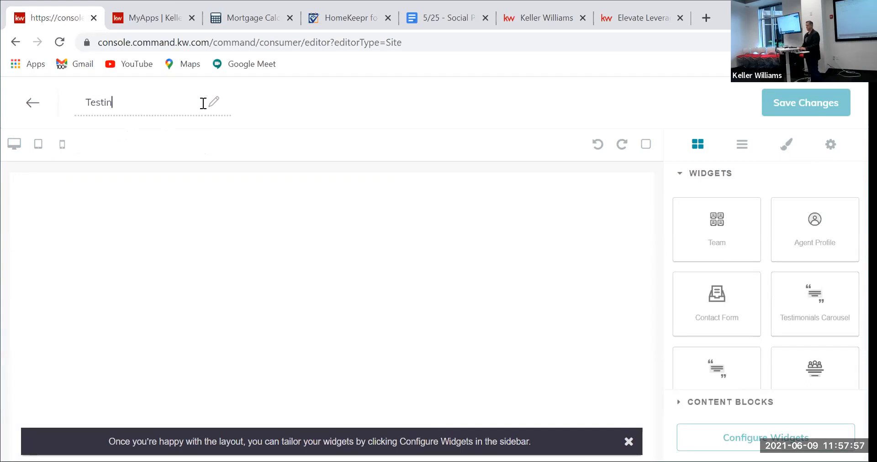
pyautogui.write('nial ')
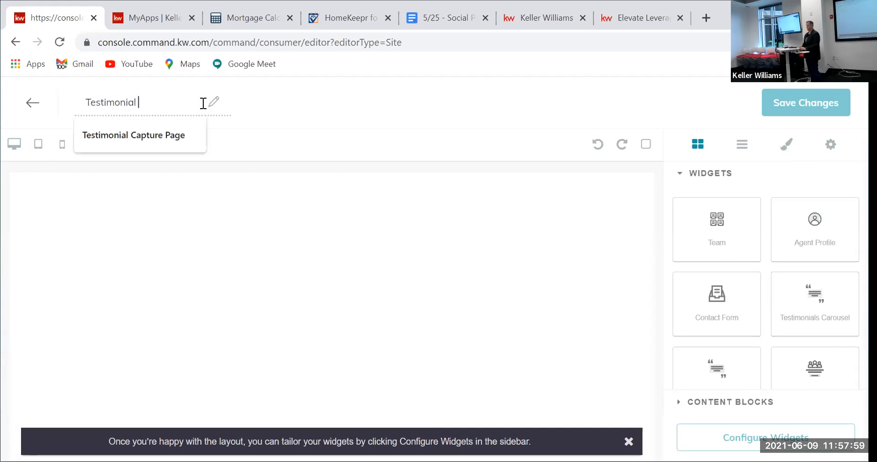
pyautogui.write('Display ')
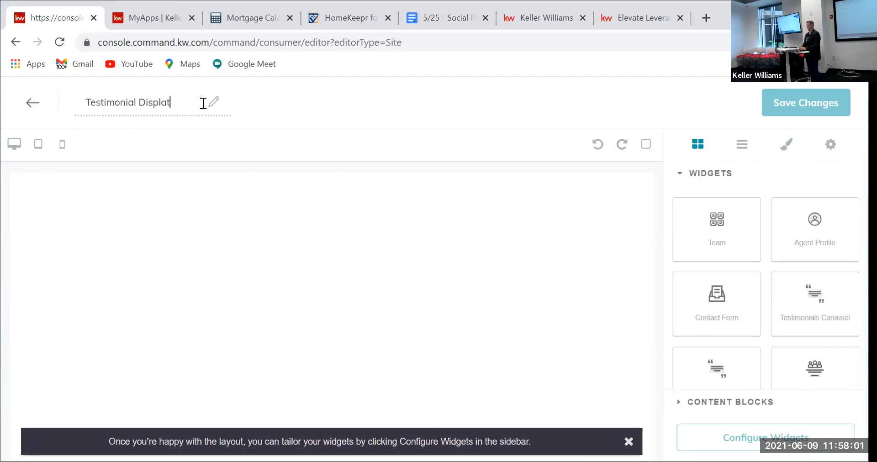
pyautogui.write('Page')
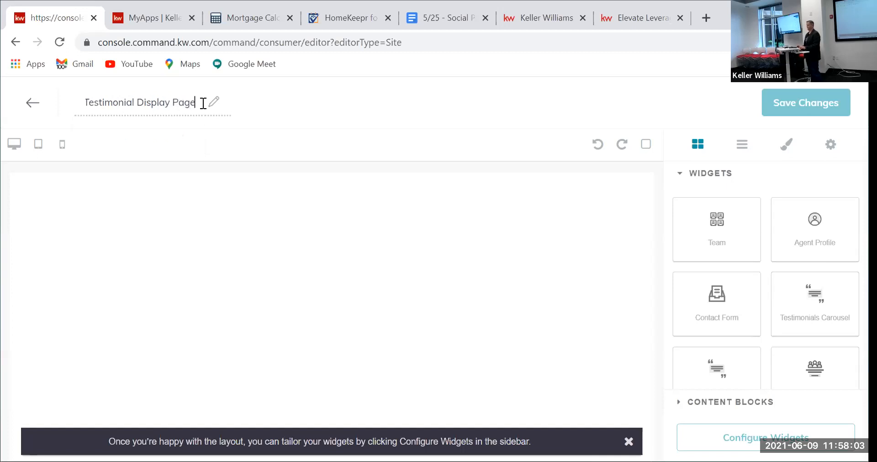
pyautogui.press('Tab')
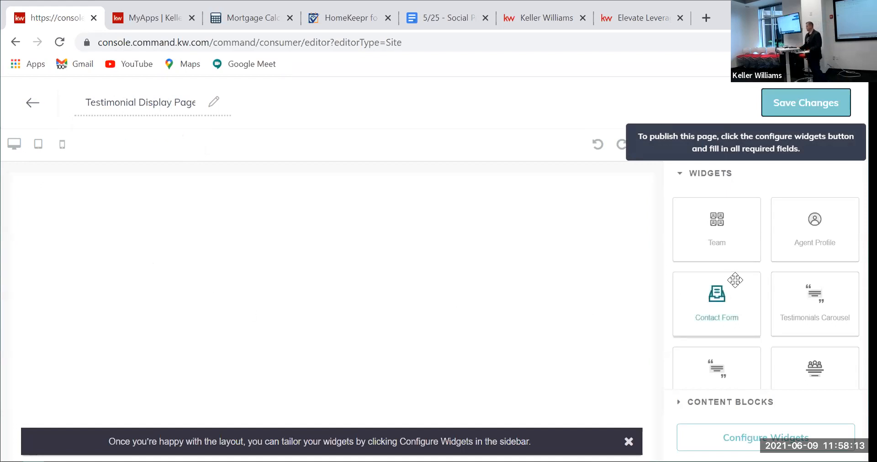
# Step: Drag a Testimonials List widget from the Widgets panel onto the blank canvas
pyautogui.scroll(-2, 736, 281)
pyautogui.scroll(2, 772, 278)
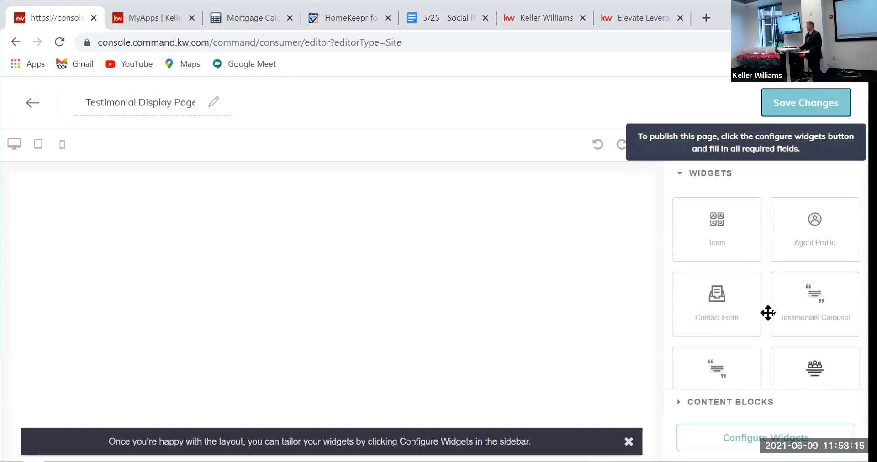
pyautogui.scroll(-2, 699, 310)
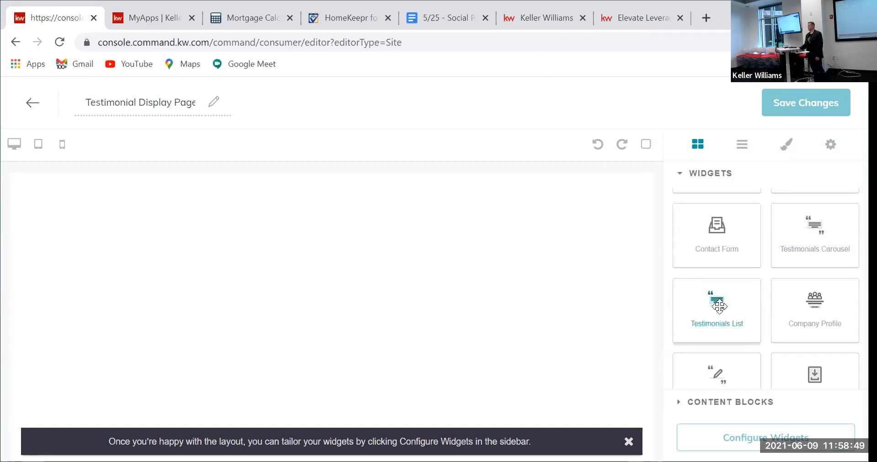
pyautogui.moveTo(716, 302); pyautogui.dragTo(137, 216)
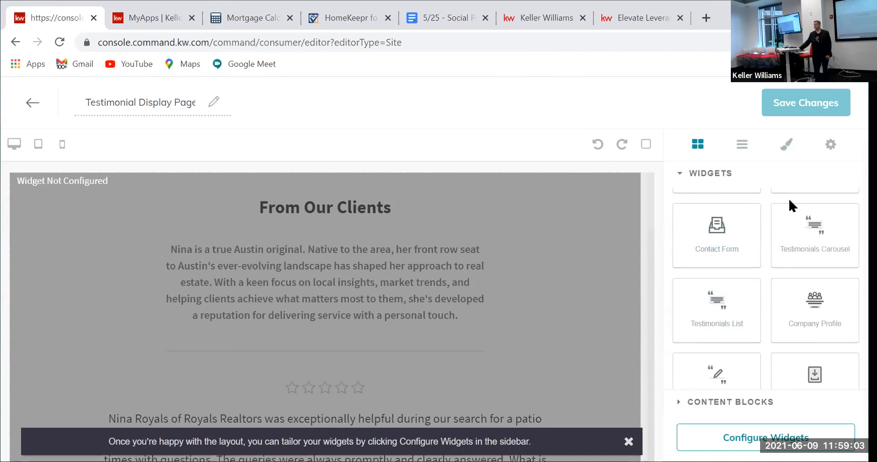
# Step: Set the Testimonials List headline to 'Client Reviews' and intro text 'See what our clients think'
pyautogui.click(731, 439)
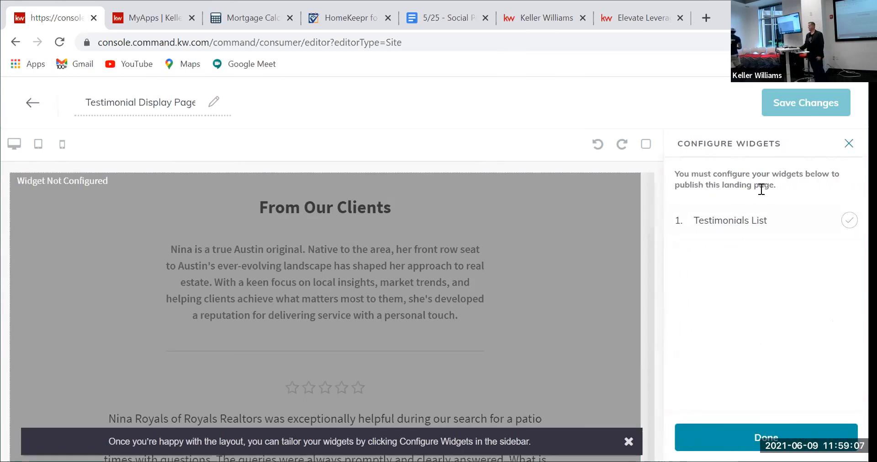
pyautogui.click(743, 219)
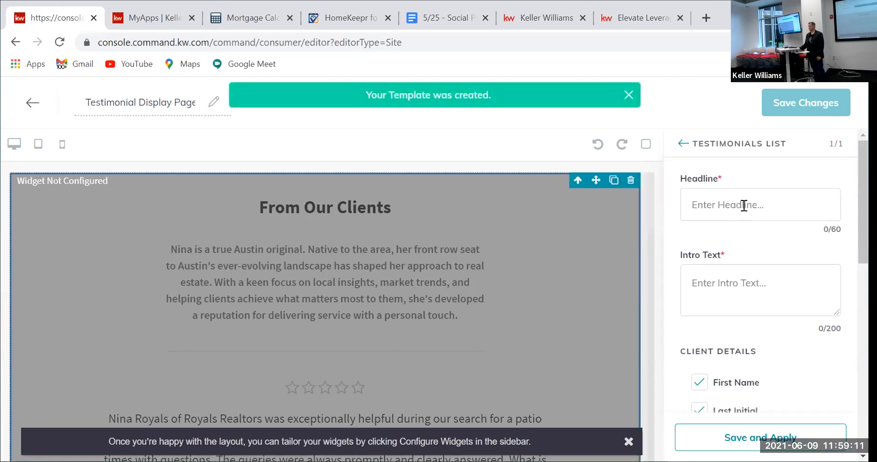
pyautogui.click(744, 206)
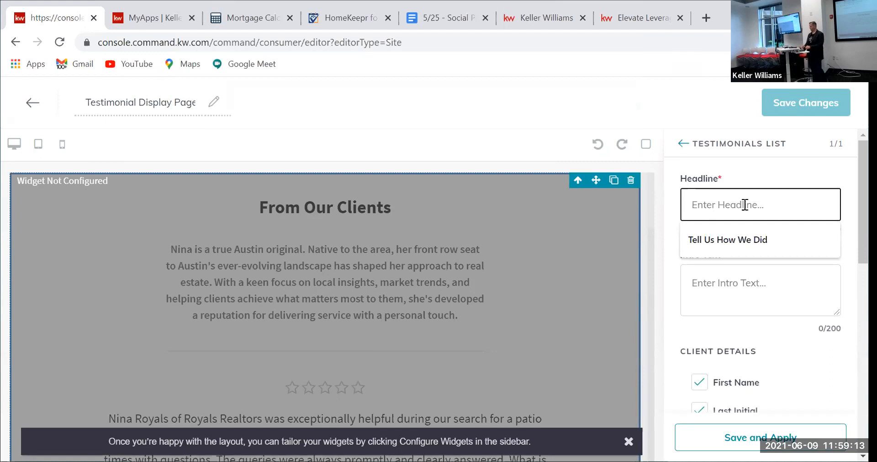
pyautogui.write('Client')
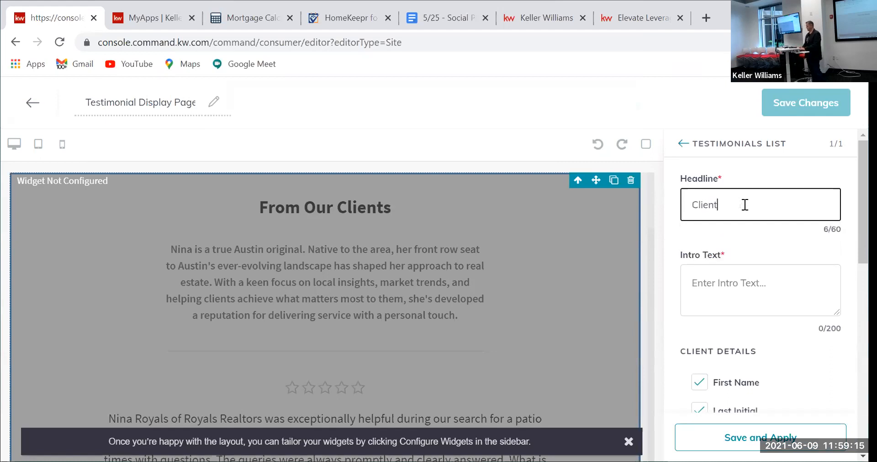
pyautogui.write(' Reviews')
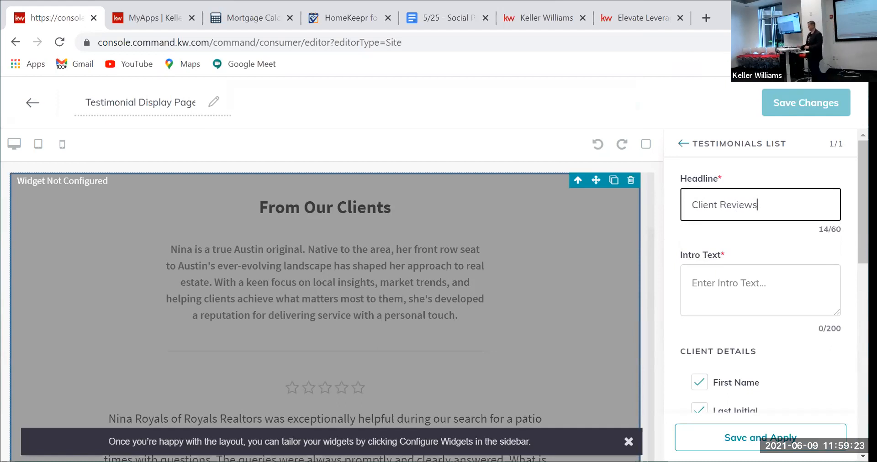
pyautogui.press('Tab')
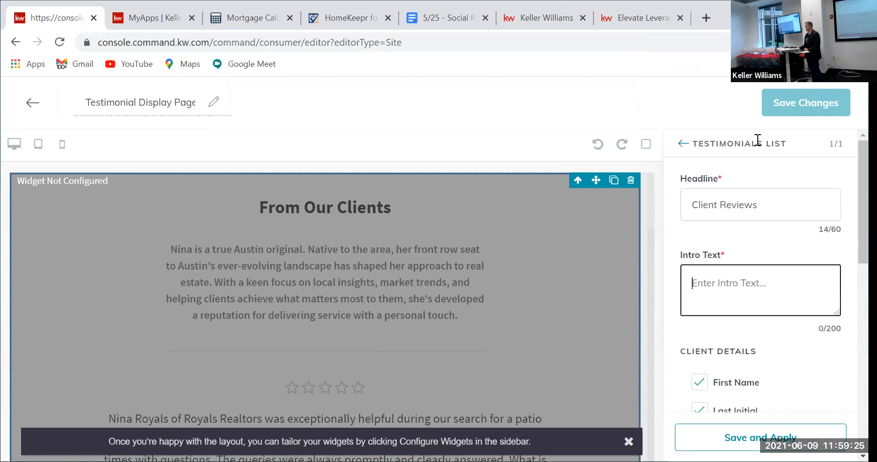
pyautogui.write('See')
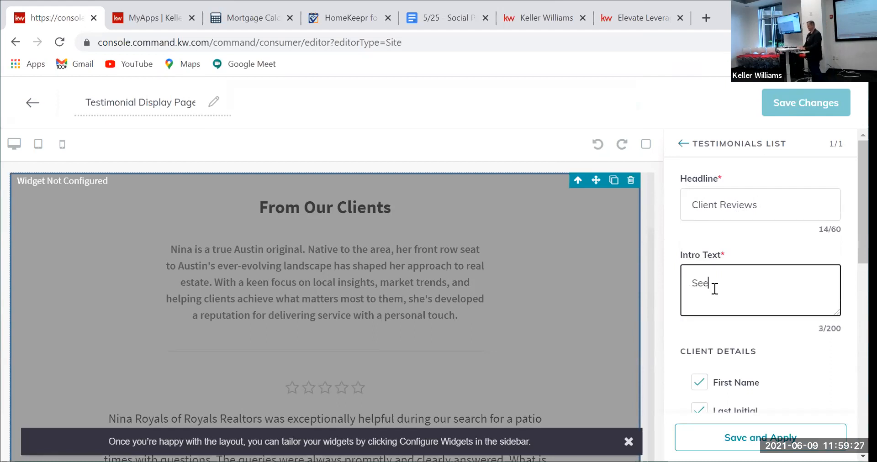
pyautogui.write(' ws')
pyautogui.write('hat')
pyautogui.press('BackSpace')
pyautogui.press('BackSpace')
pyautogui.write('hat our clients think')
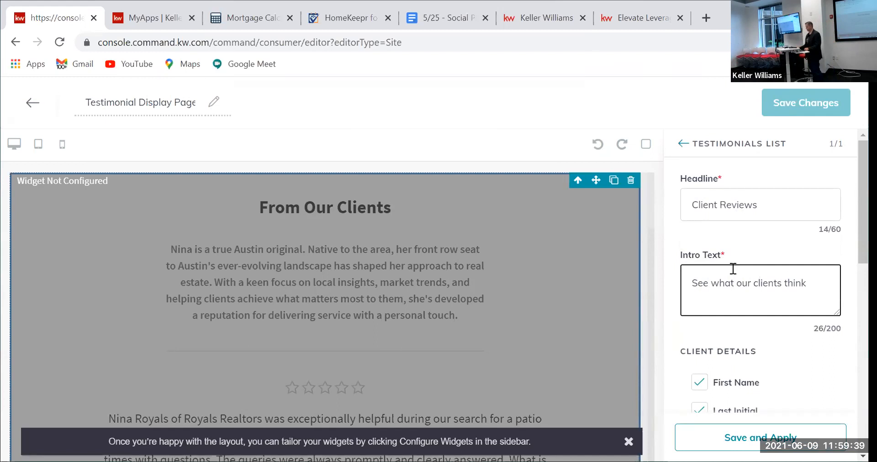
# Step: Uncheck Neighborhood under Client Details, keeping First Name, Last Initial, City and Client Since
pyautogui.scroll(-2, 735, 231)
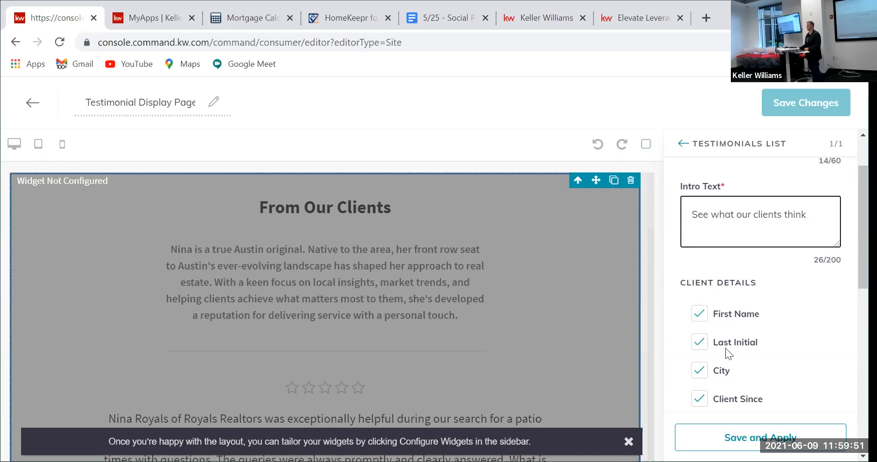
pyautogui.scroll(-2, 725, 348)
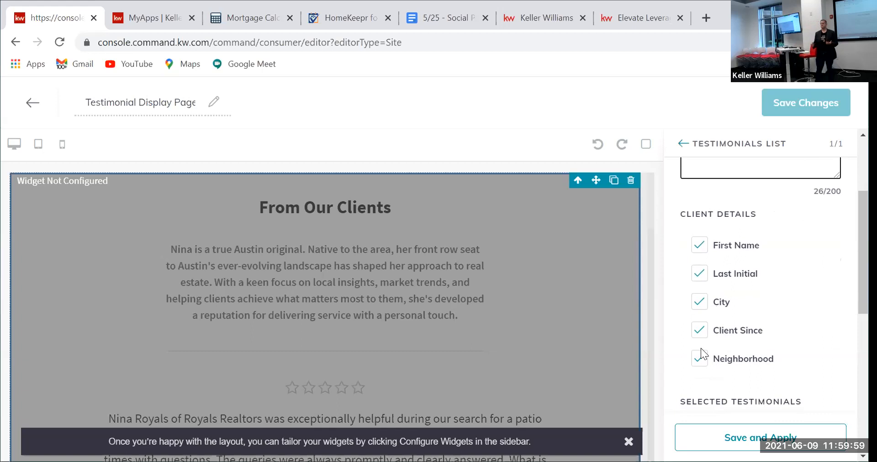
pyautogui.click(699, 361)
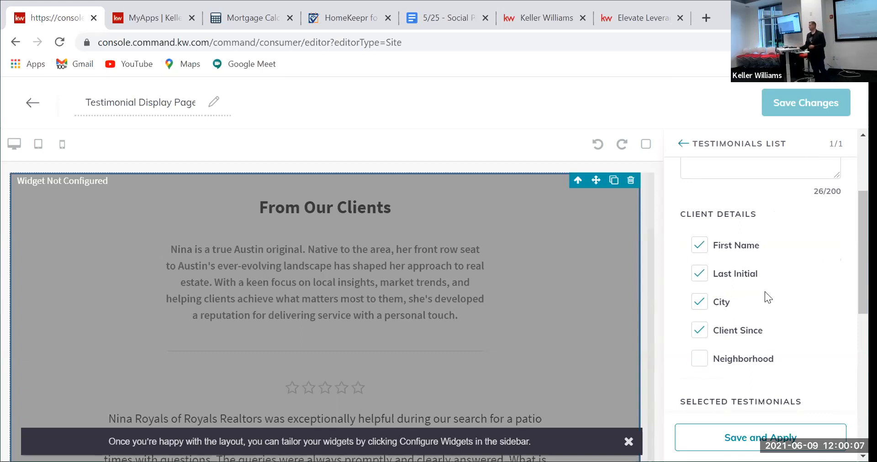
# Step: Deselect the Wilmington testimonial so only the Myrtle Beach one remains selected
pyautogui.scroll(-2, 731, 297)
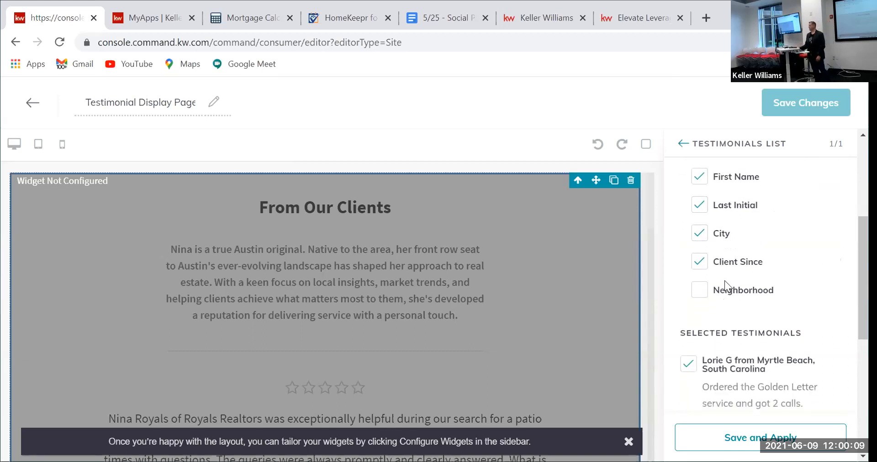
pyautogui.scroll(-2, 732, 326)
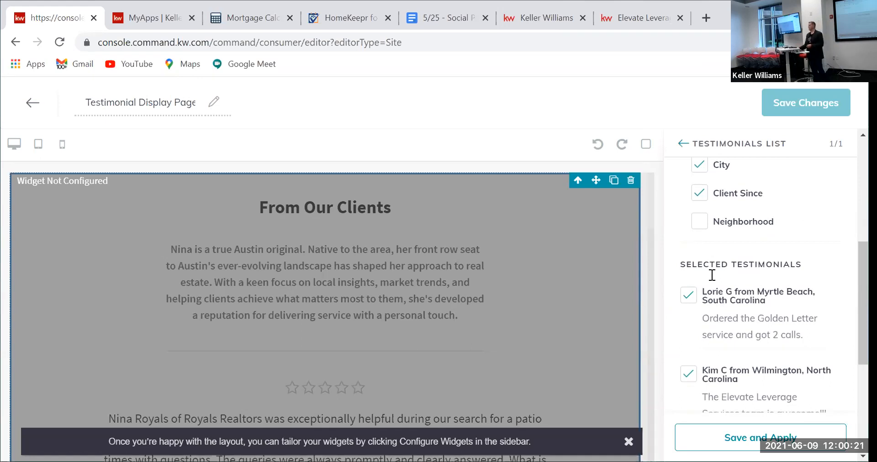
pyautogui.scroll(-1, 700, 327)
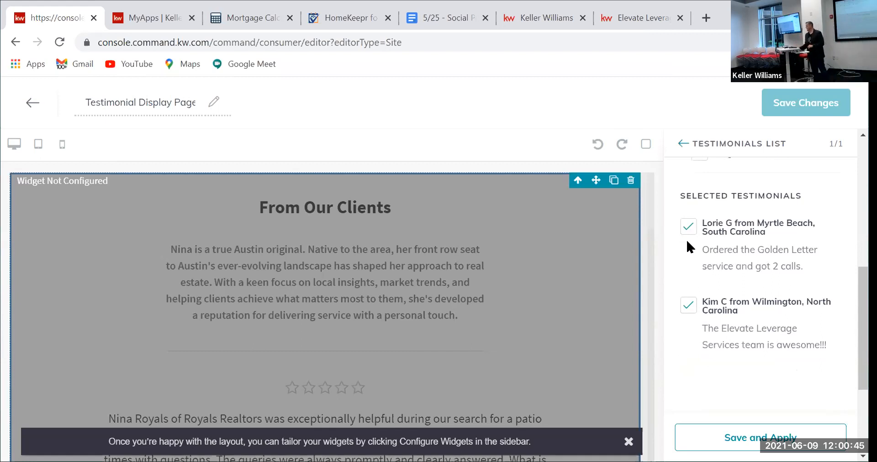
pyautogui.click(685, 305)
# Step: Apply the widget settings and save the page changes
pyautogui.click(777, 436)
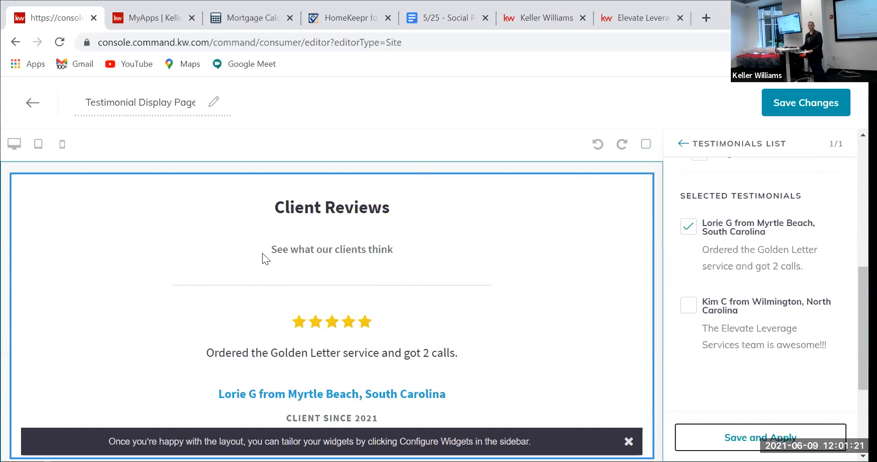
pyautogui.click(789, 436)
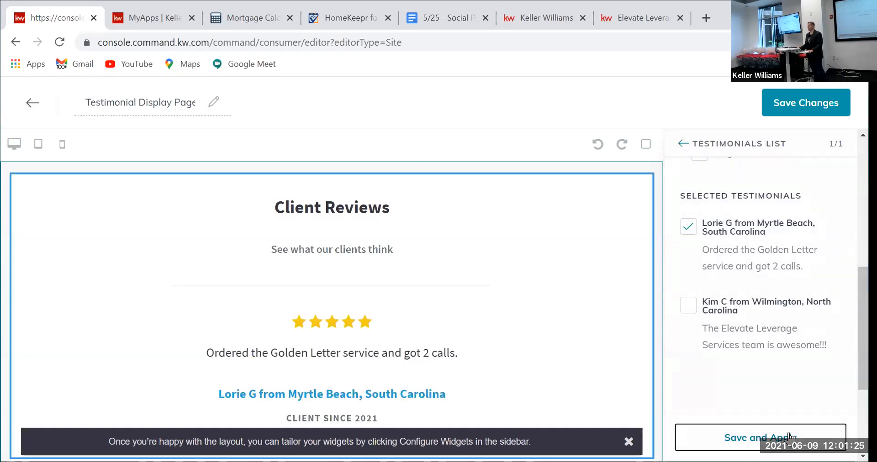
pyautogui.click(802, 105)
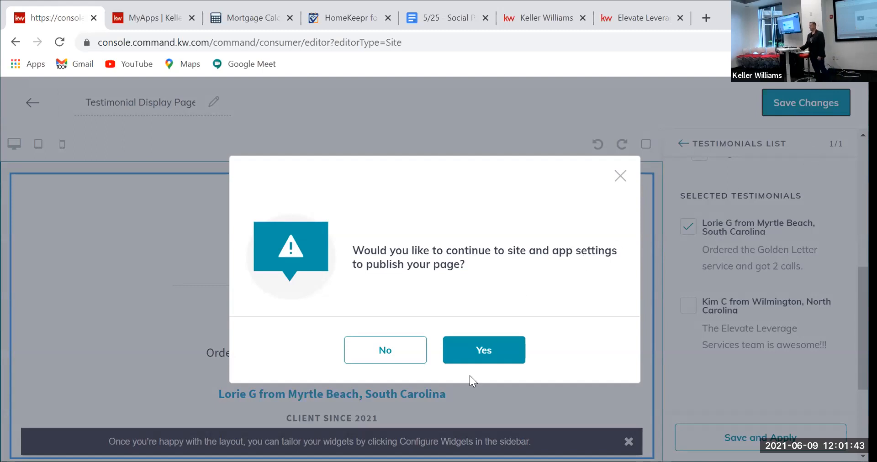
# Step: Continue to site settings and add a new page under Agent Site Pages
pyautogui.click(473, 355)
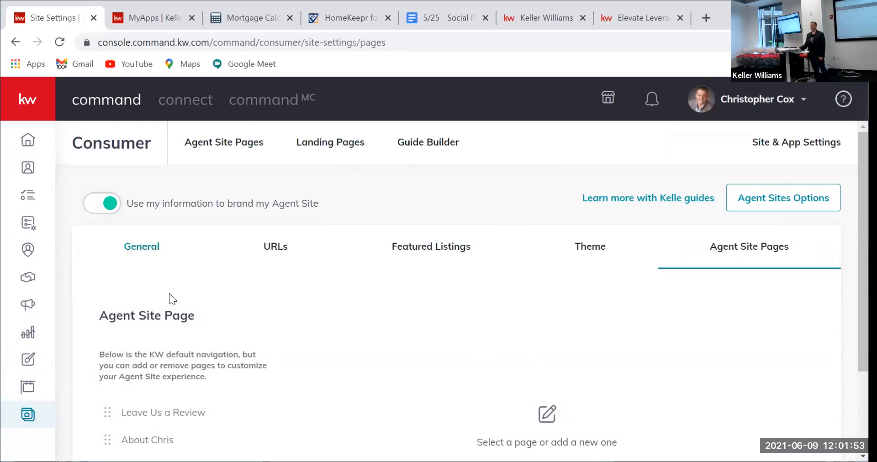
pyautogui.scroll(-2, 149, 305)
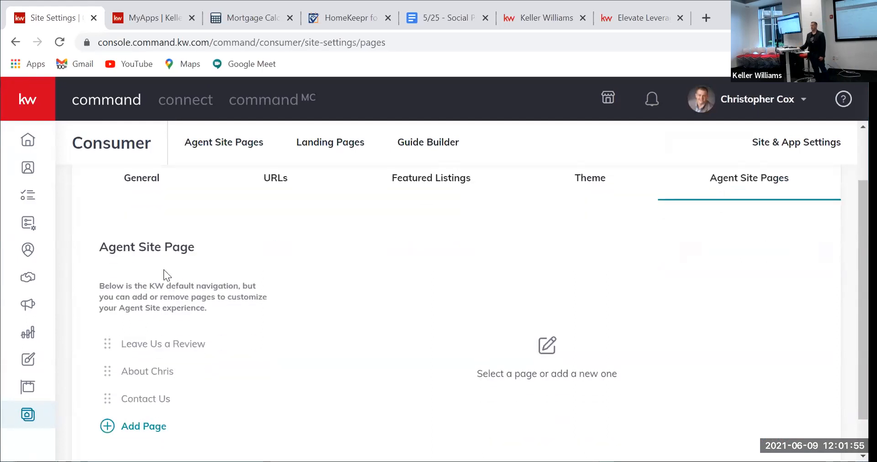
pyautogui.click(152, 425)
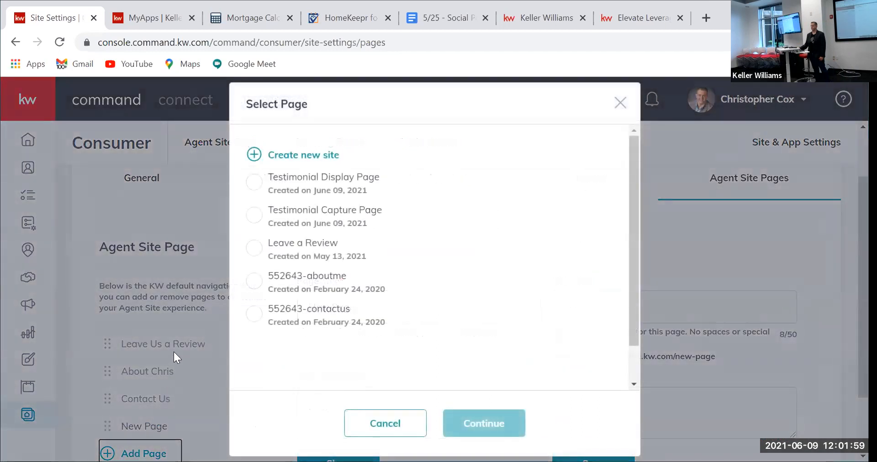
# Step: Choose Testimonial Display Page as the source for the new site page
pyautogui.click(259, 183)
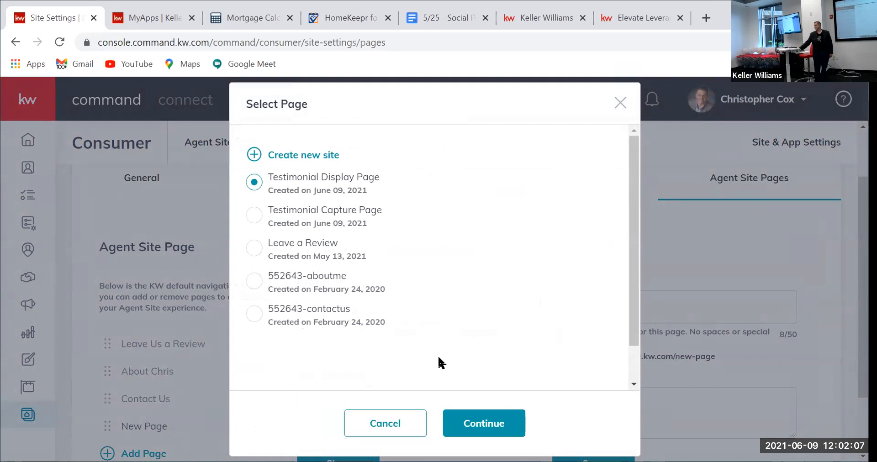
pyautogui.scroll(-1, 449, 336)
pyautogui.click(488, 422)
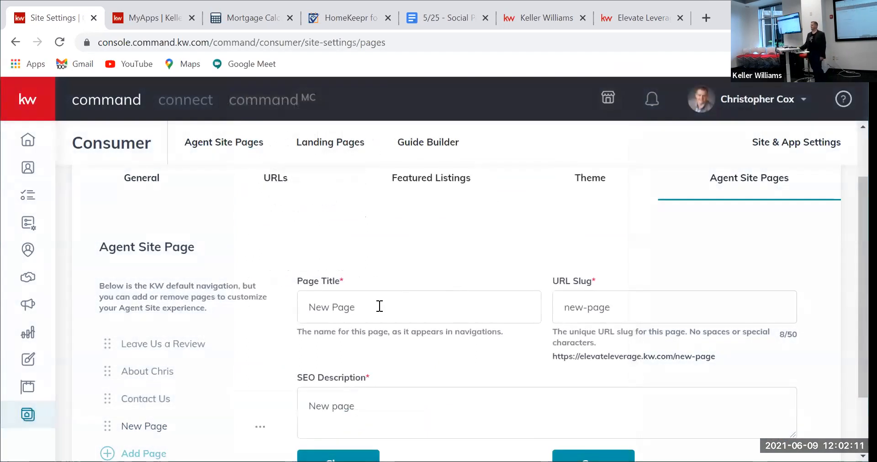
# Step: Set the page title to 'Client Reviews' and the URL slug to 'client-reviews'
pyautogui.moveTo(366, 307); pyautogui.dragTo(309, 307)
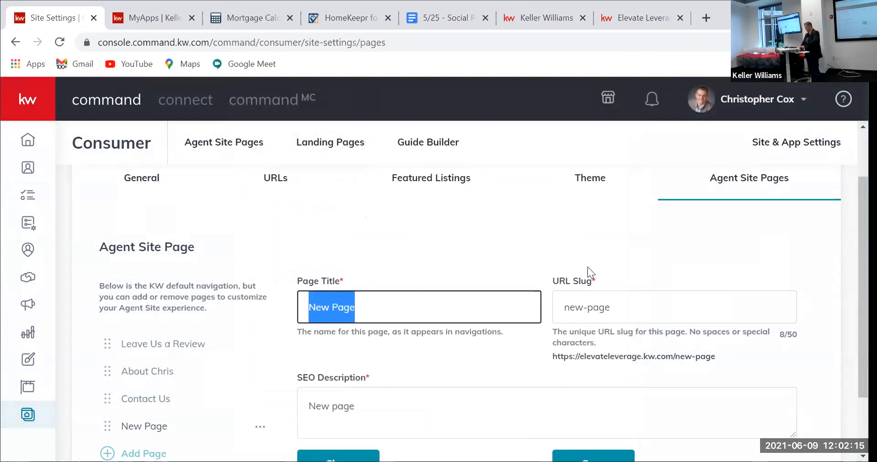
pyautogui.write('C')
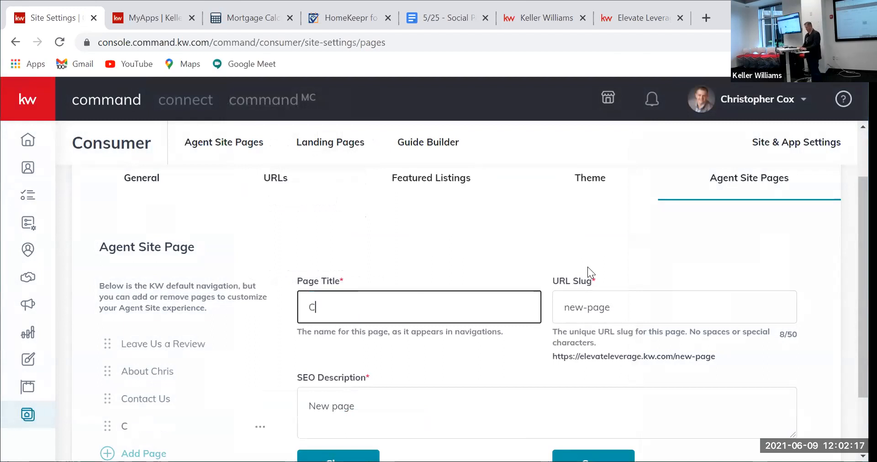
pyautogui.write('lient Reviews')
pyautogui.press('Tab')
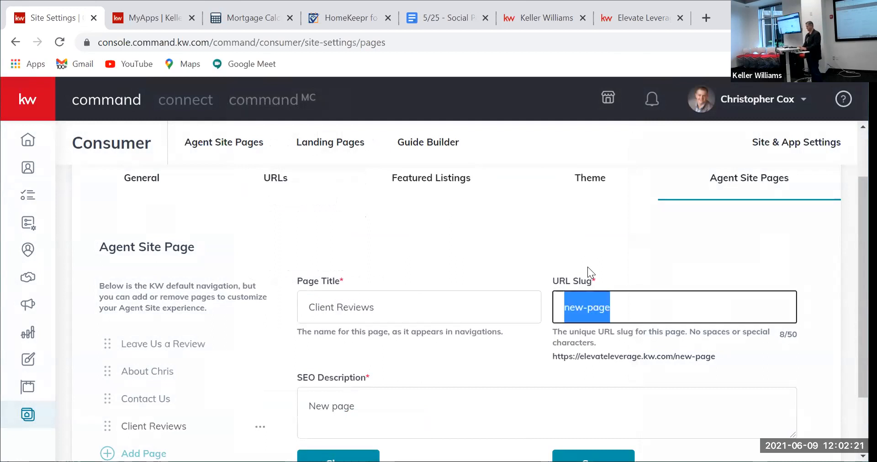
pyautogui.write('clien')
pyautogui.press('BackSpace')
pyautogui.press('BackSpace')
pyautogui.write('et')
pyautogui.press('BackSpace')
pyautogui.write('nt')
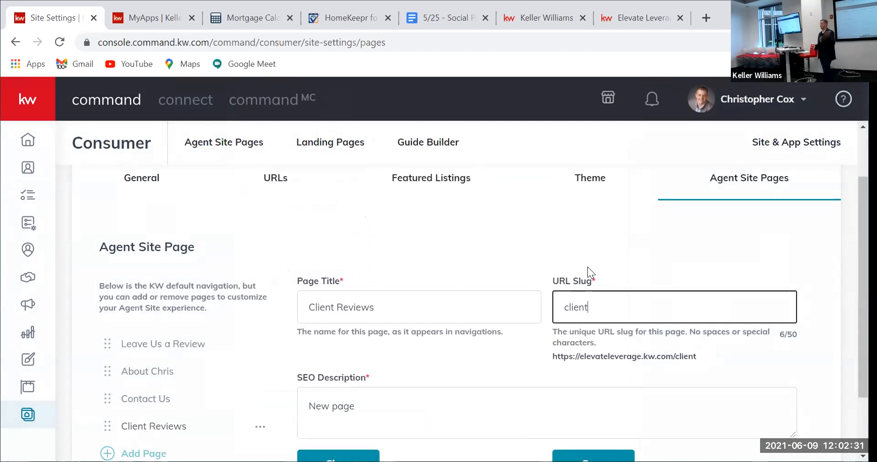
pyautogui.write('-')
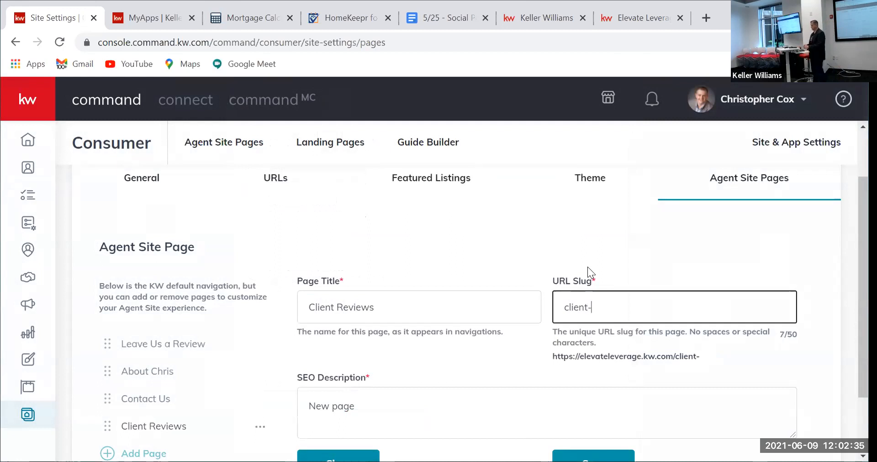
pyautogui.write('reviews')
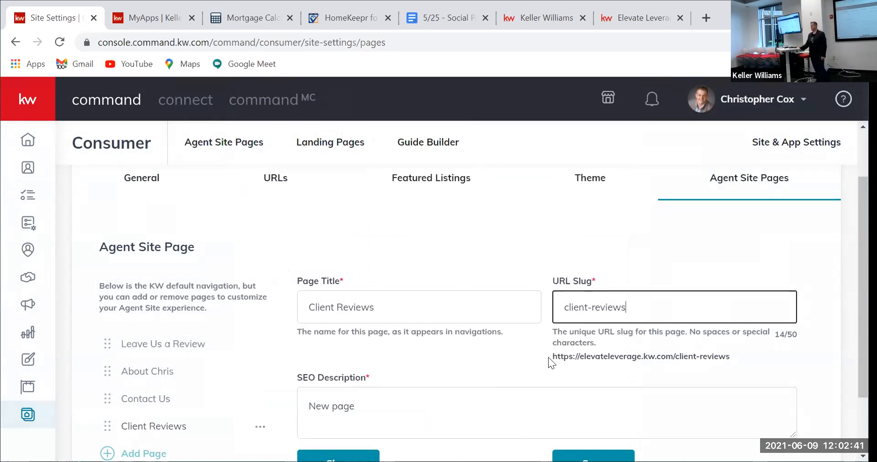
pyautogui.moveTo(730, 357); pyautogui.dragTo(544, 351)
pyautogui.click(656, 310)
pyautogui.click(499, 221)
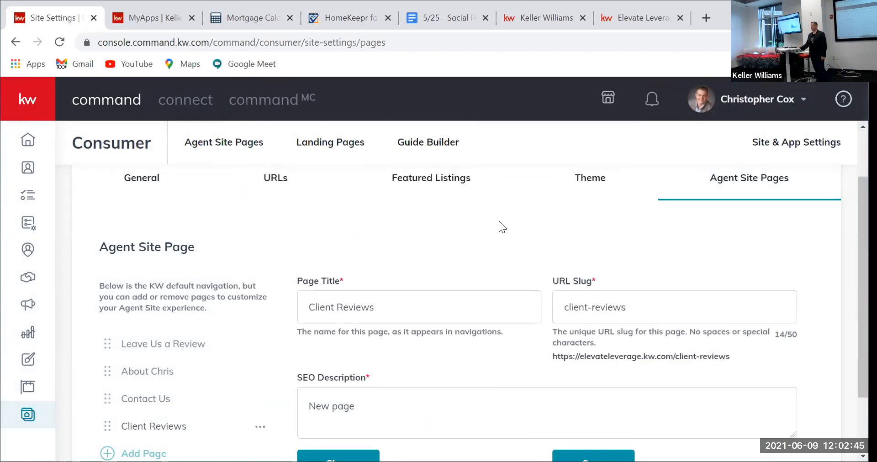
# Step: Replace the SEO description with 'Past client experiences working with Elevate Leverage Services'
pyautogui.click(378, 404)
pyautogui.hotkey('ctrl', 'a')
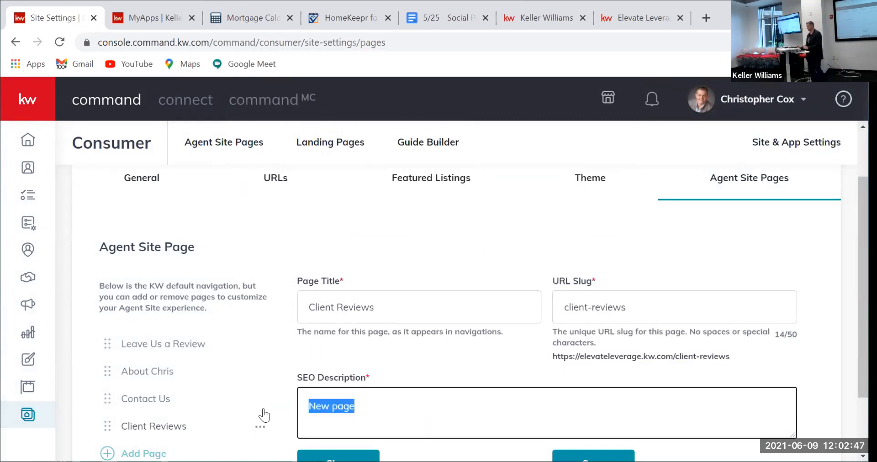
pyautogui.write('Pas')
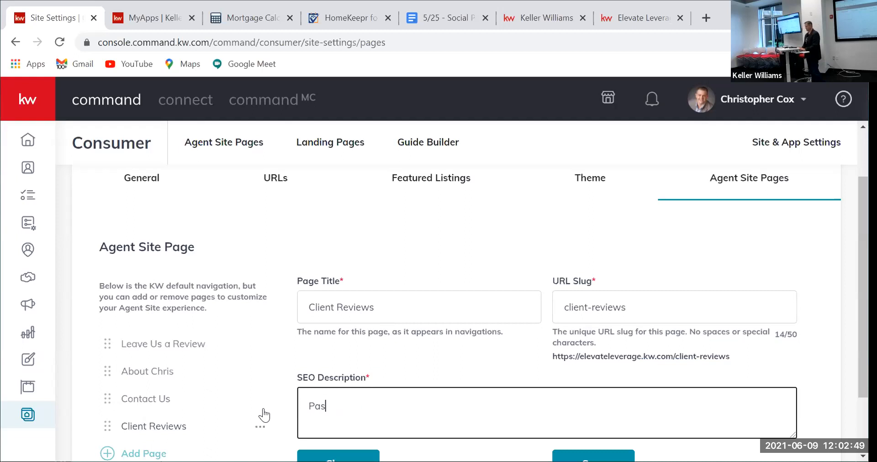
pyautogui.write('t client experiences working with Elevate Le')
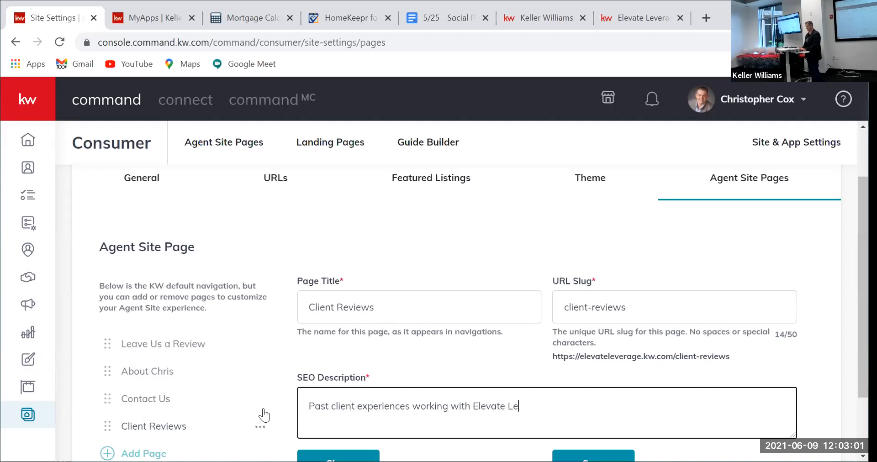
pyautogui.write('verage Services')
# Step: Save the Client Reviews page and reload Site Settings to see it listed
pyautogui.scroll(-2, 401, 403)
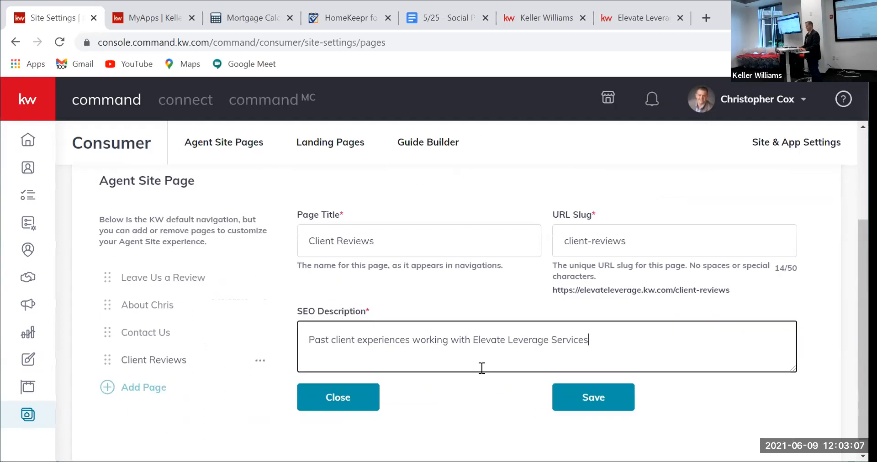
pyautogui.click(601, 396)
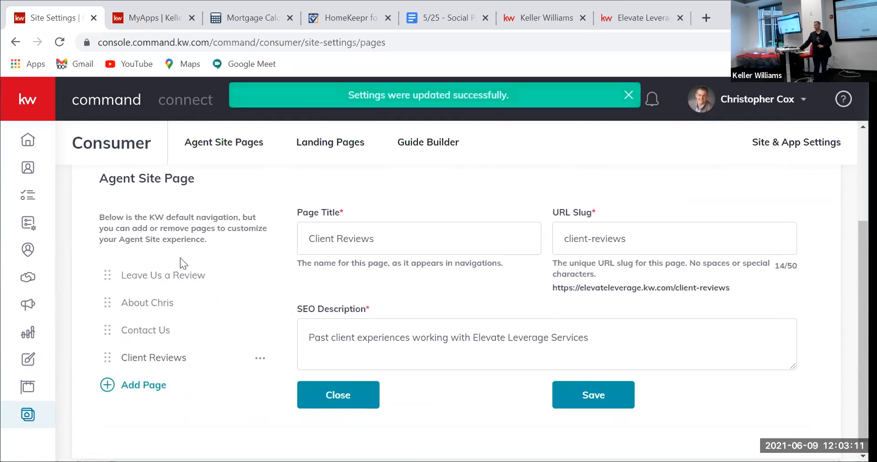
pyautogui.click(60, 42)
pyautogui.scroll(-2, 215, 325)
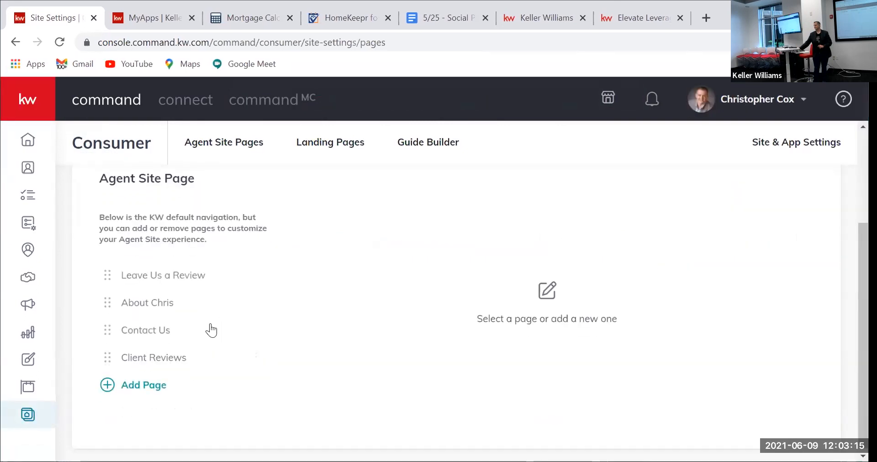
# Step: Cancel the accidentally started extra Add Page entry
pyautogui.click(151, 383)
pyautogui.click(253, 181)
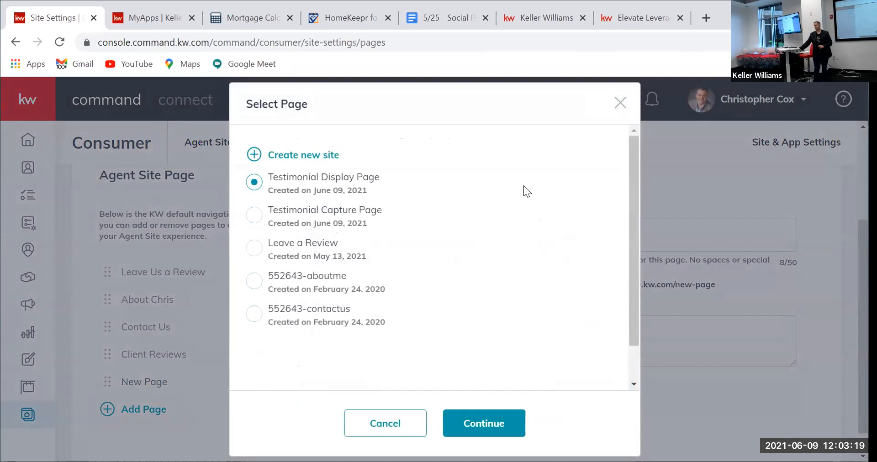
pyautogui.click(619, 104)
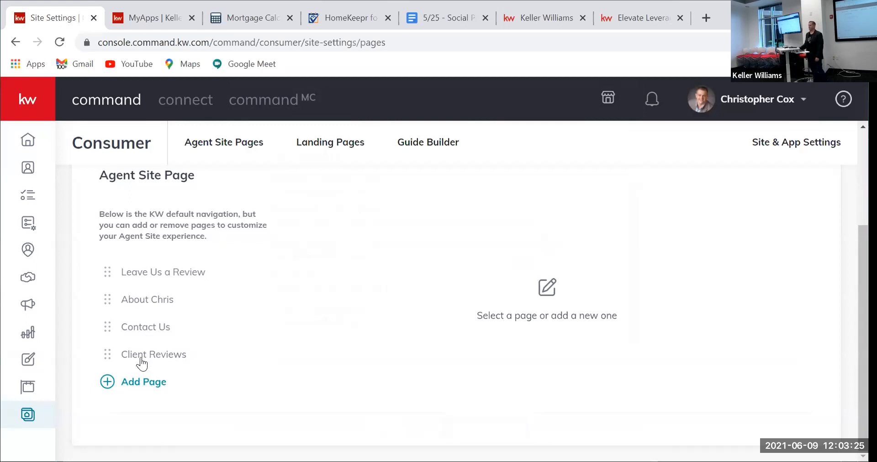
# Step: Move Client Reviews second, after Leave Us a Review, save, and switch to the live site
pyautogui.moveTo(142, 364); pyautogui.dragTo(156, 303)
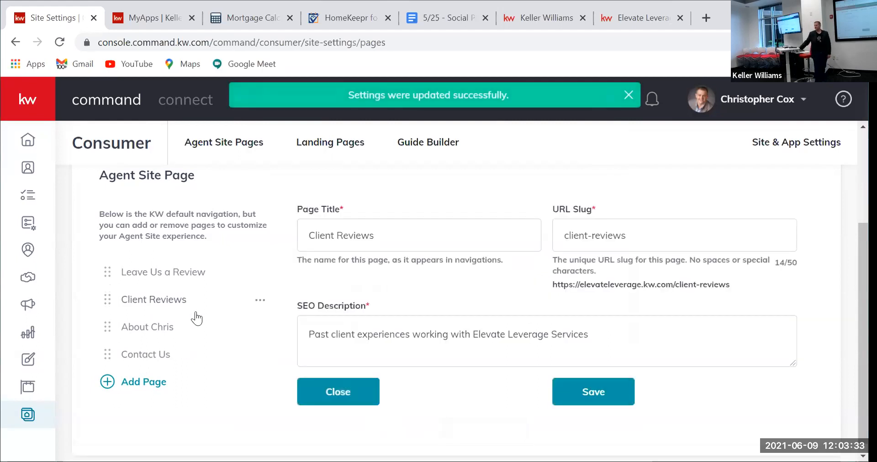
pyautogui.scroll(-1, 524, 398)
pyautogui.click(588, 383)
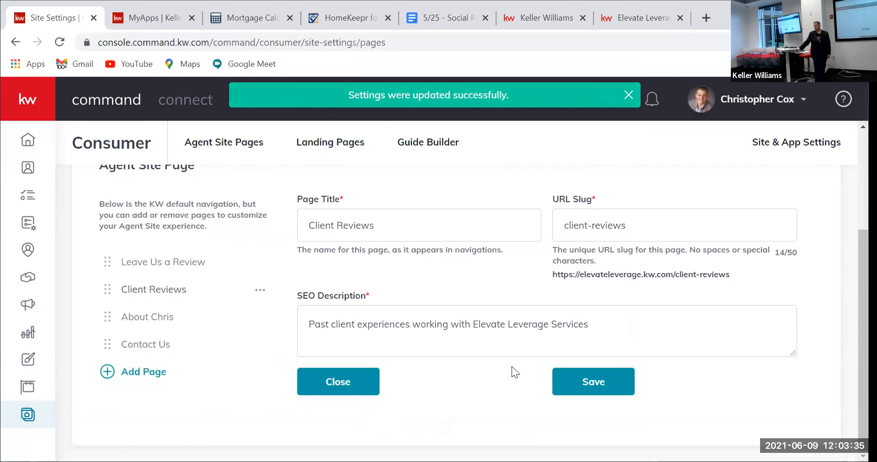
pyautogui.click(642, 24)
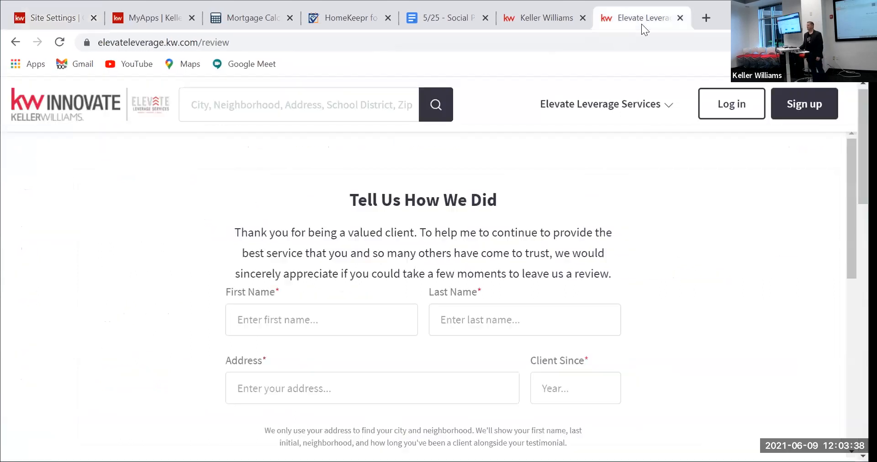
# Step: Reload the live site and open Client Reviews from the Elevate Leverage Services menu
pyautogui.click(60, 42)
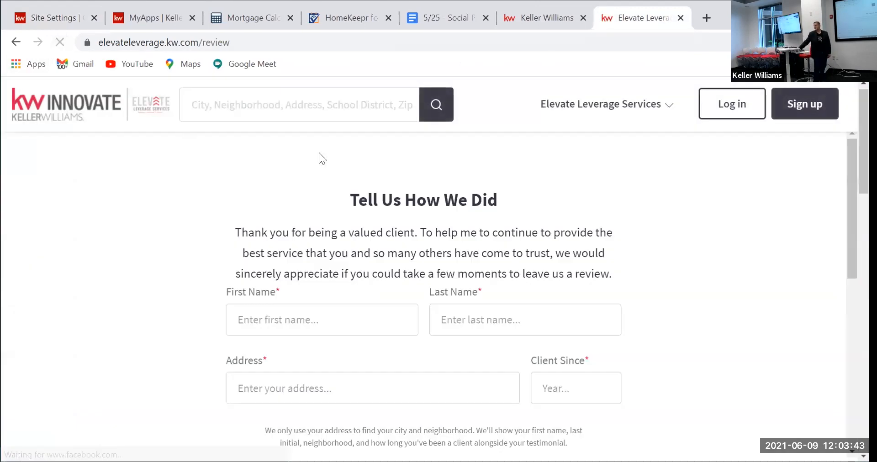
pyautogui.click(627, 111)
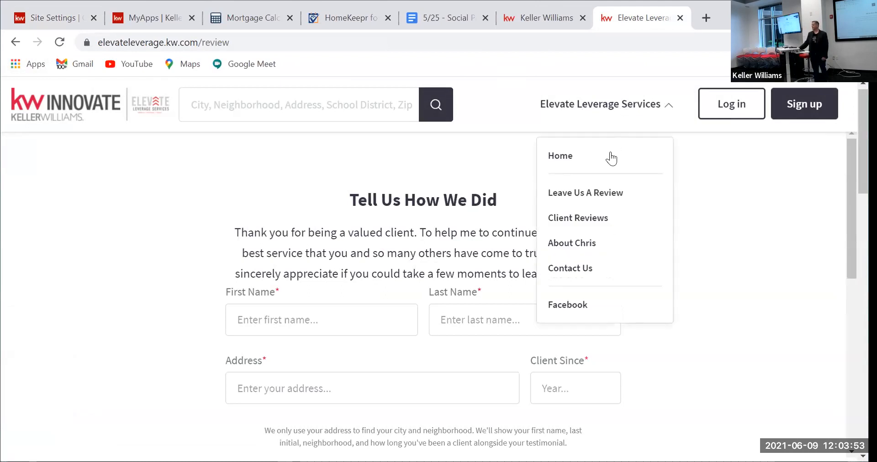
pyautogui.click(575, 219)
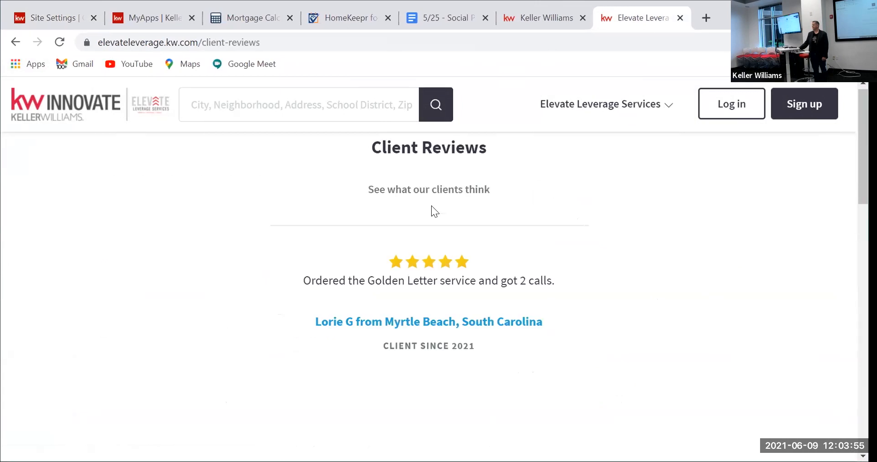
pyautogui.scroll(-2, 432, 205)
pyautogui.scroll(3, 430, 210)
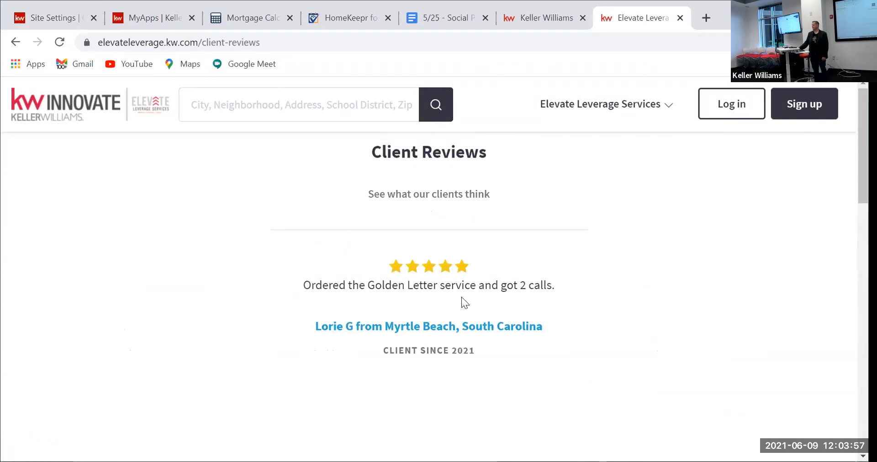
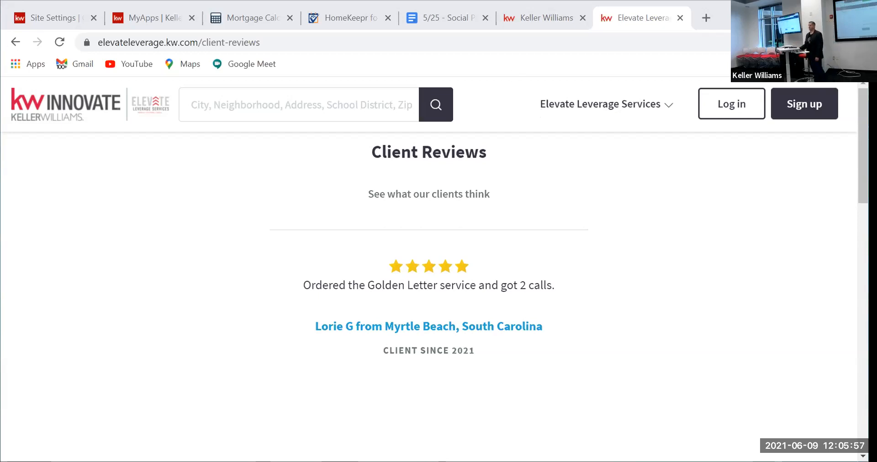
# Step: From Site Settings > Agent Site Pages, open the Testimonial Display Page for editing
pyautogui.click(37, 19)
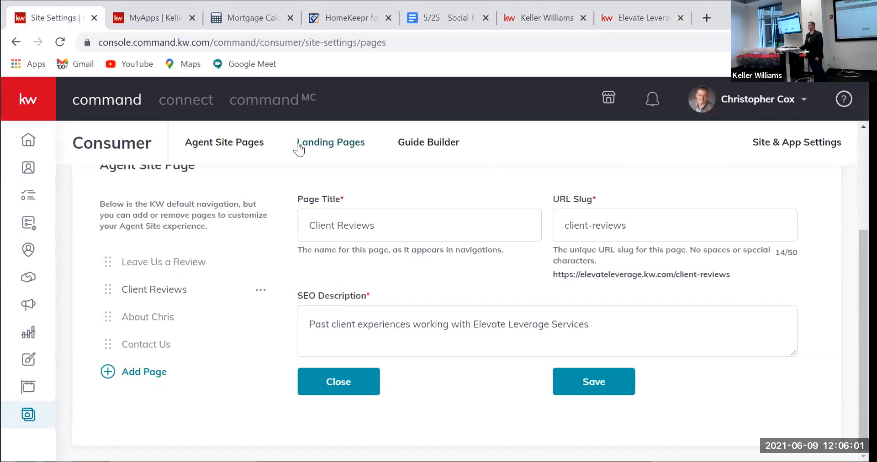
pyautogui.click(228, 147)
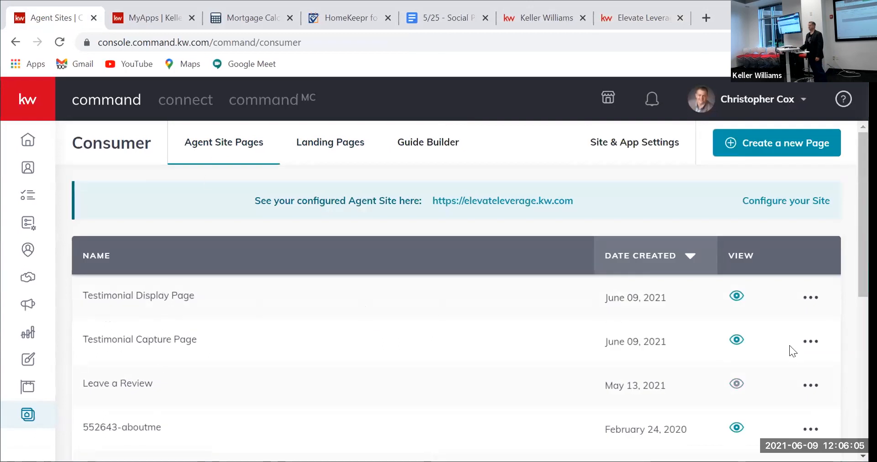
pyautogui.click(809, 300)
pyautogui.click(756, 326)
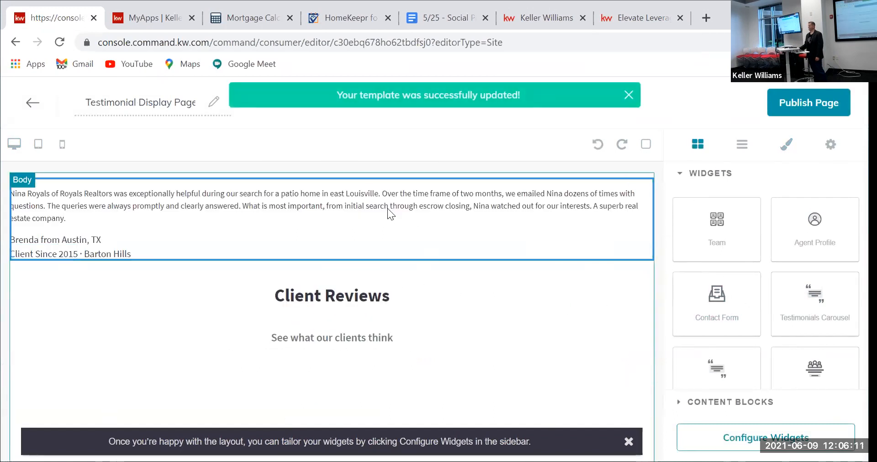
# Step: Reopen the Testimonial Display Page in the editor from the agent site pages list
pyautogui.click(39, 104)
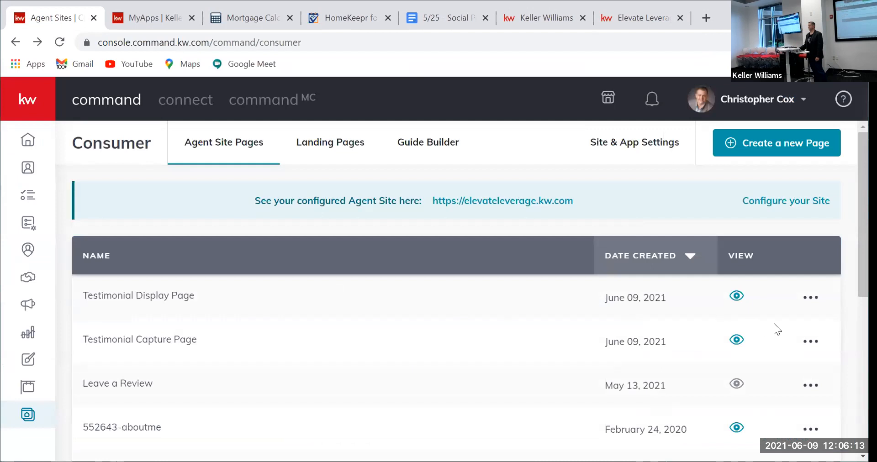
pyautogui.click(809, 297)
pyautogui.click(766, 326)
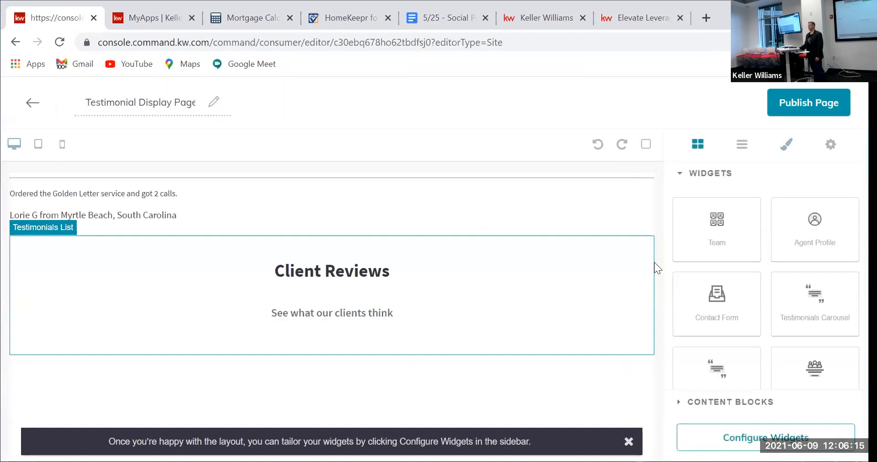
# Step: Open the Testimonials List widget settings and review the selected client's city, client-since year and neighborhood
pyautogui.click(747, 438)
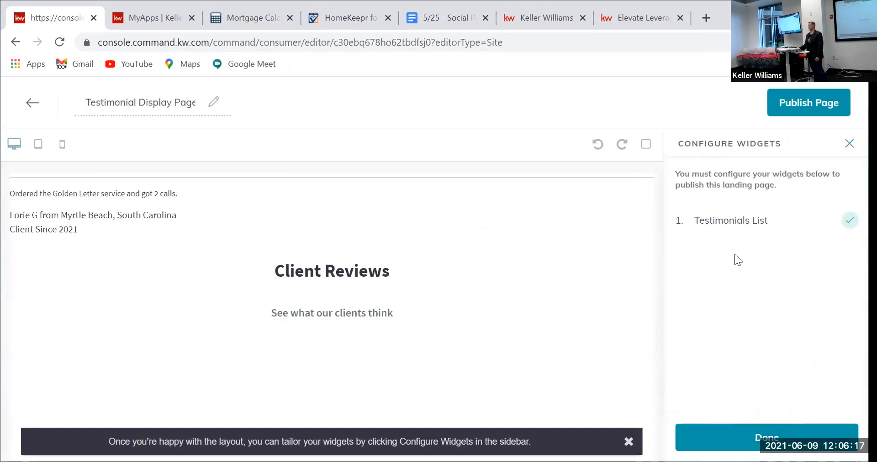
pyautogui.click(736, 222)
pyautogui.scroll(-6, 733, 279)
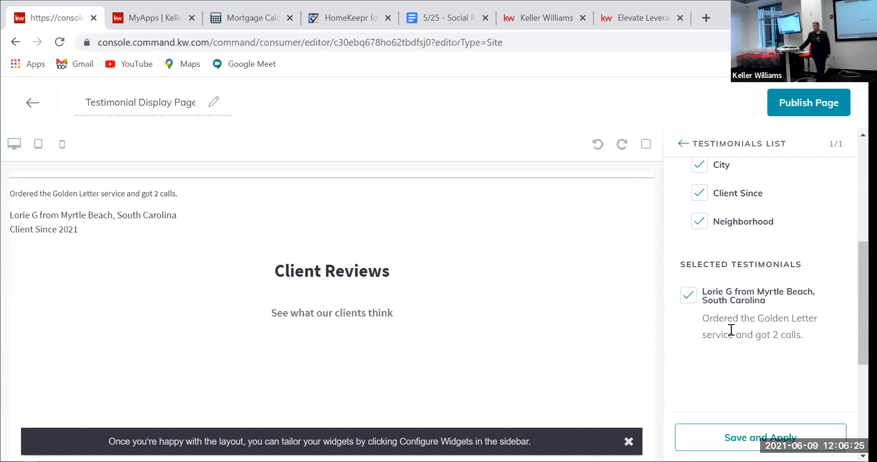
pyautogui.scroll(-3, 720, 326)
pyautogui.scroll(6, 720, 326)
pyautogui.scroll(-5, 720, 325)
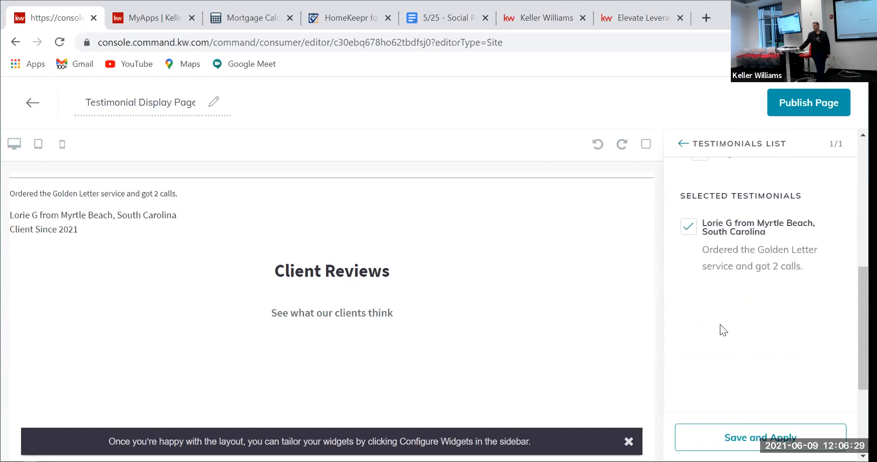
pyautogui.scroll(5, 720, 324)
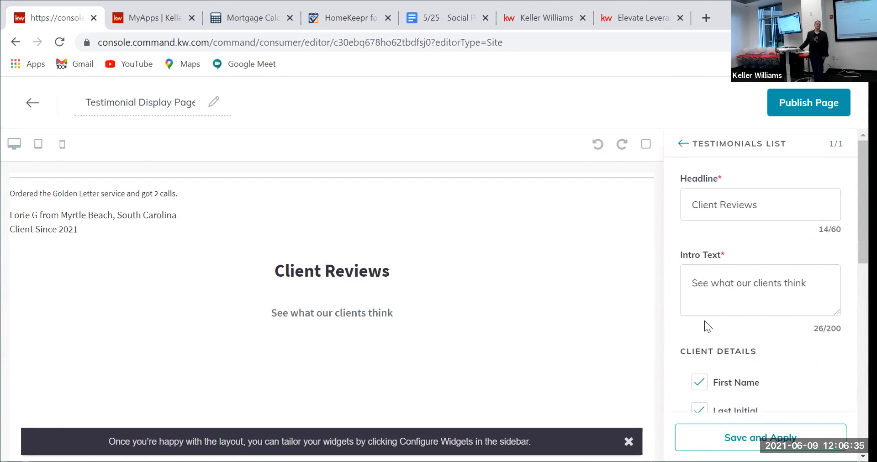
pyautogui.scroll(-3, 731, 322)
pyautogui.scroll(-3, 726, 312)
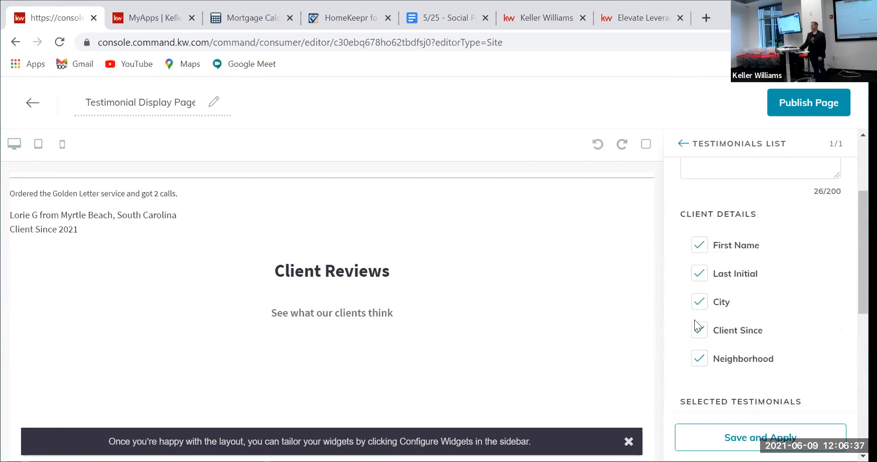
pyautogui.scroll(-3, 713, 379)
pyautogui.scroll(-8, 734, 350)
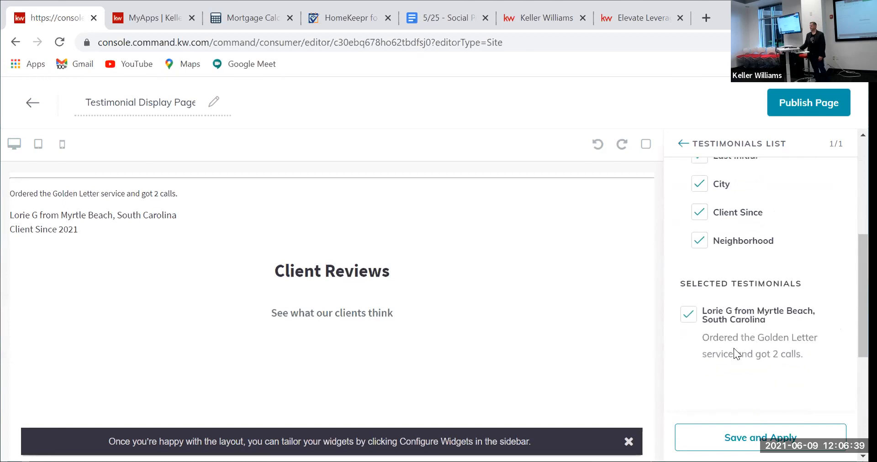
pyautogui.scroll(12, 734, 352)
pyautogui.scroll(-5, 732, 350)
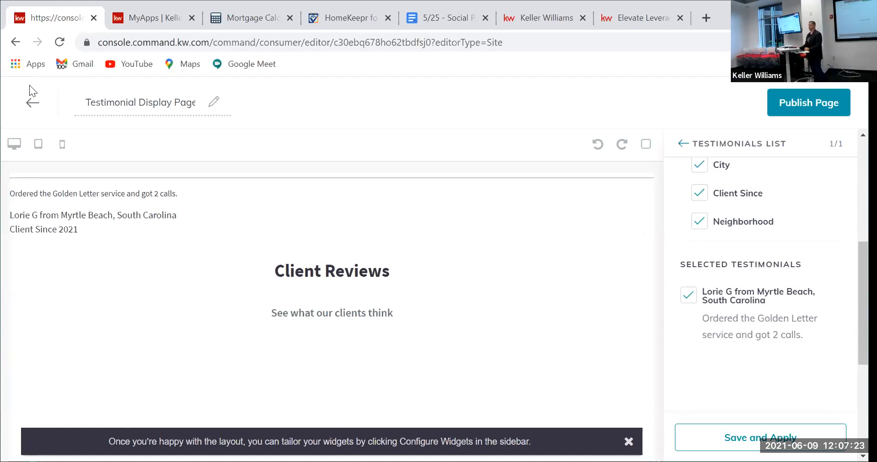
# Step: Leave the Testimonial Display Page editor without saving the changes
pyautogui.click(21, 101)
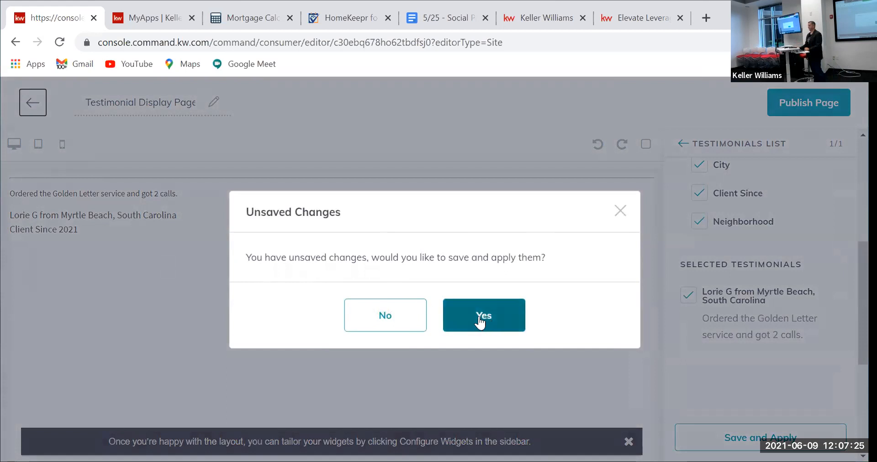
pyautogui.click(620, 211)
pyautogui.click(27, 102)
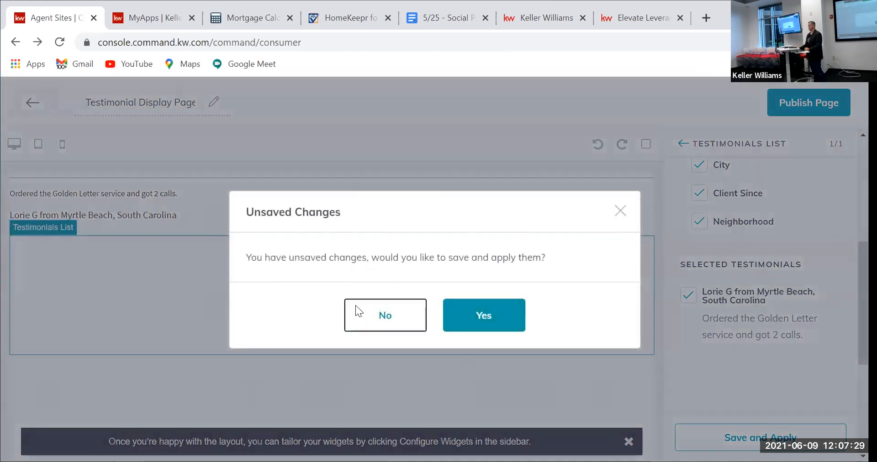
pyautogui.click(357, 311)
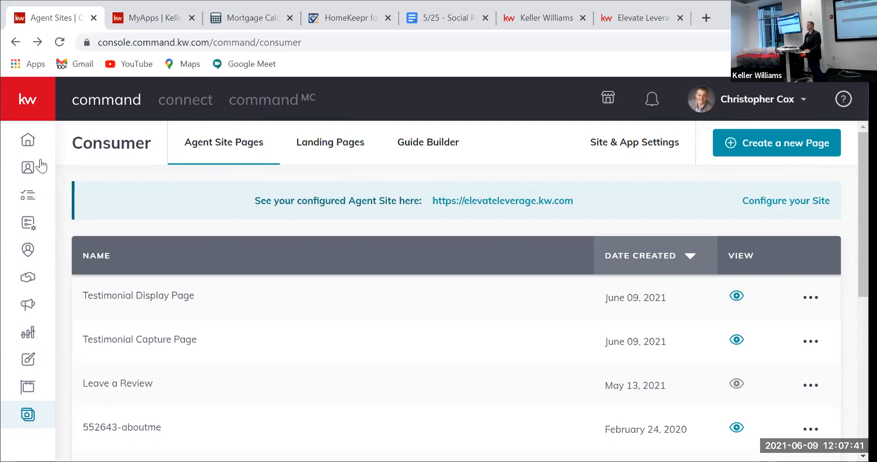
# Step: Create a new blank page on My Agent Site from the agent site pages list
pyautogui.click(30, 140)
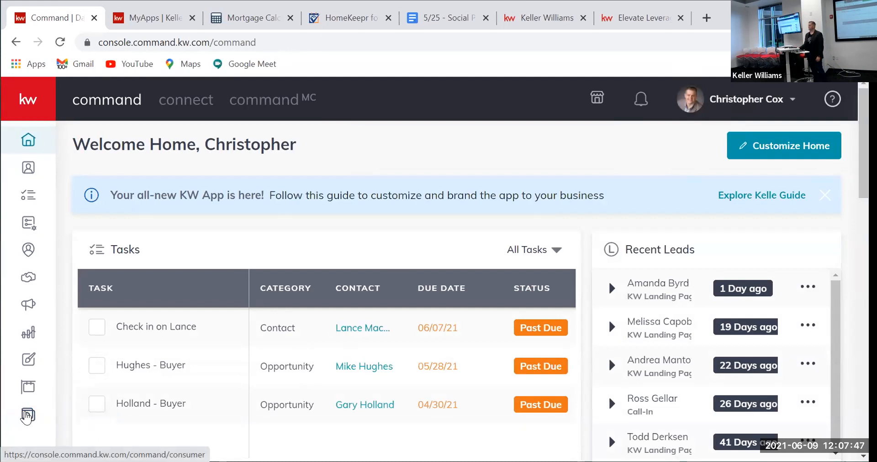
pyautogui.click(26, 416)
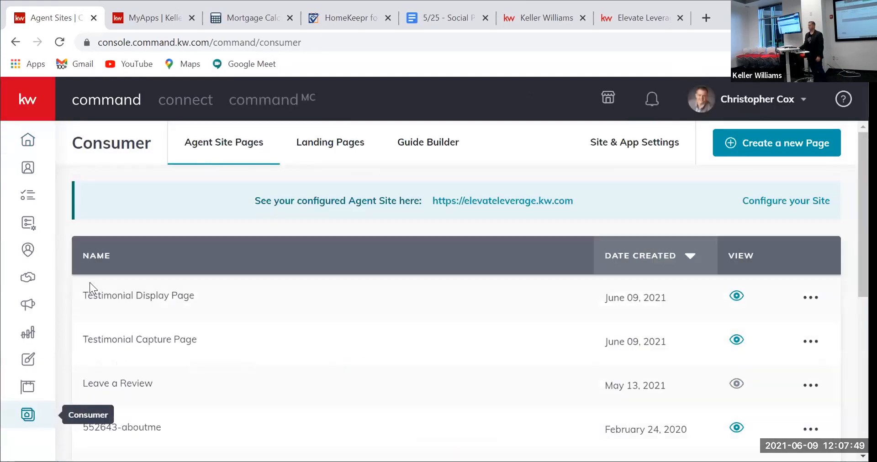
pyautogui.click(791, 146)
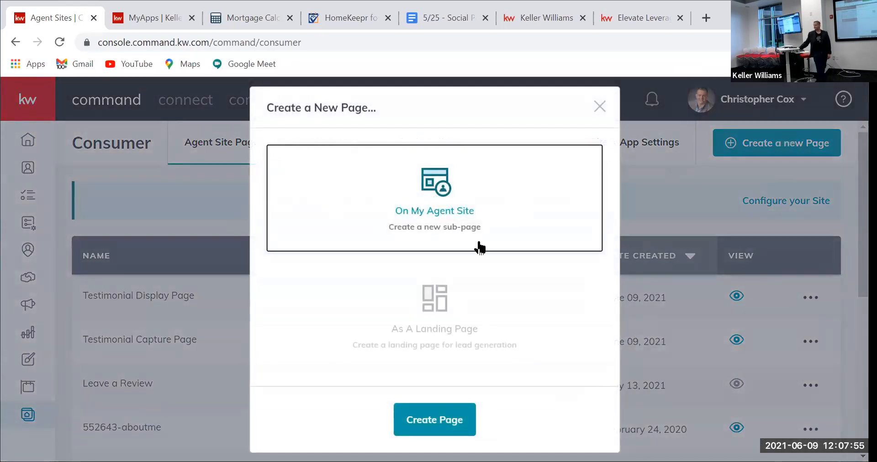
pyautogui.click(440, 418)
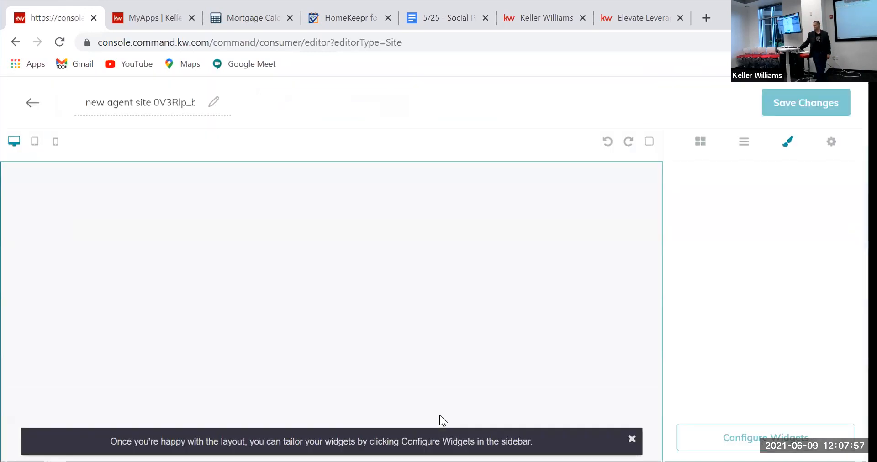
# Step: Rename the new page to 'Free Mobile Search App'
pyautogui.moveTo(84, 102); pyautogui.dragTo(259, 121)
pyautogui.press('BackSpace')
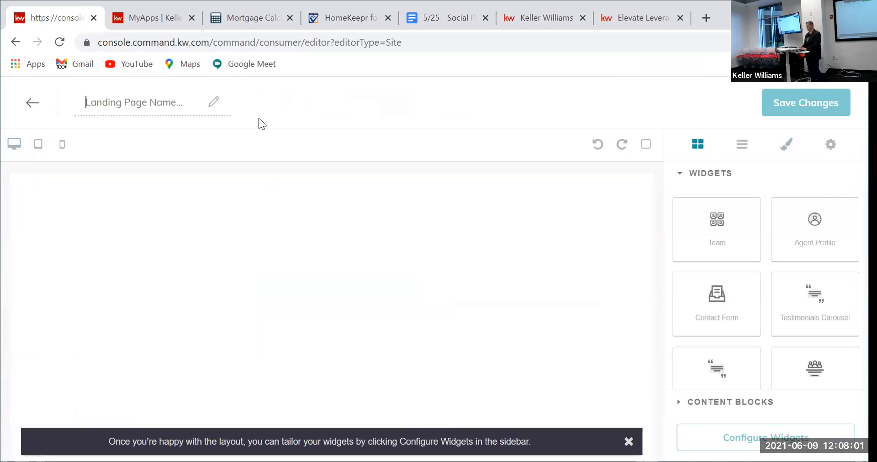
pyautogui.write('Free ')
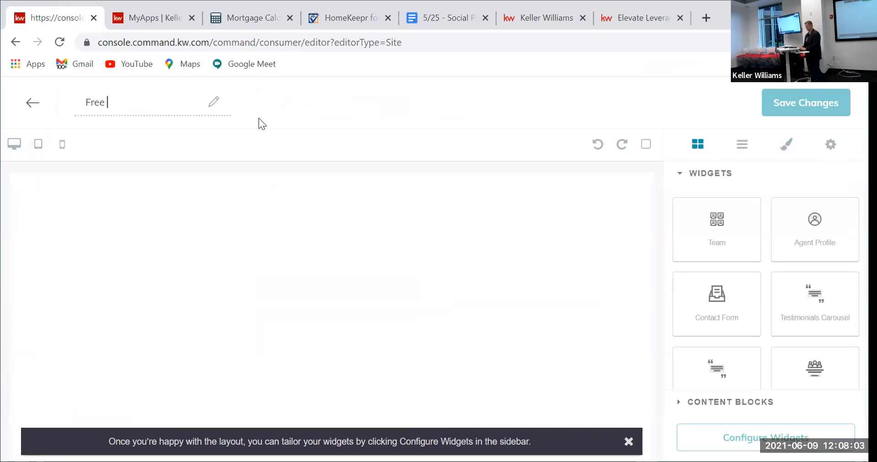
pyautogui.write('Mobile Search Apps')
pyautogui.press('BackSpace')
pyautogui.press('BackSpace')
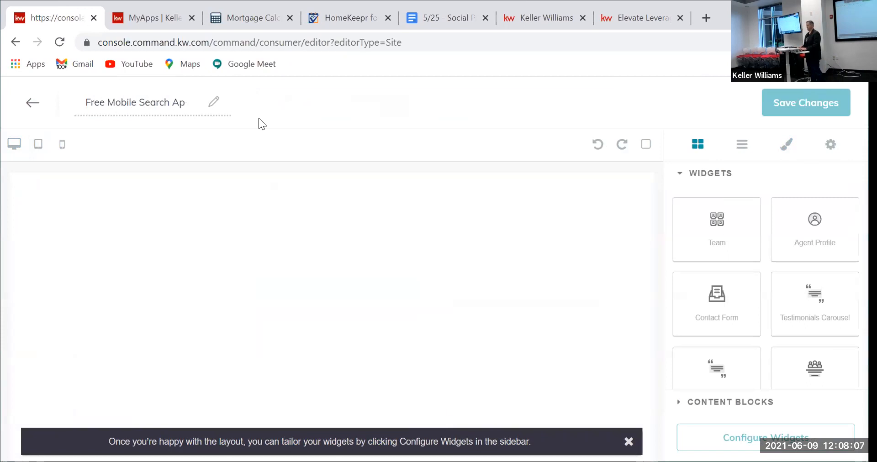
pyautogui.write('p')
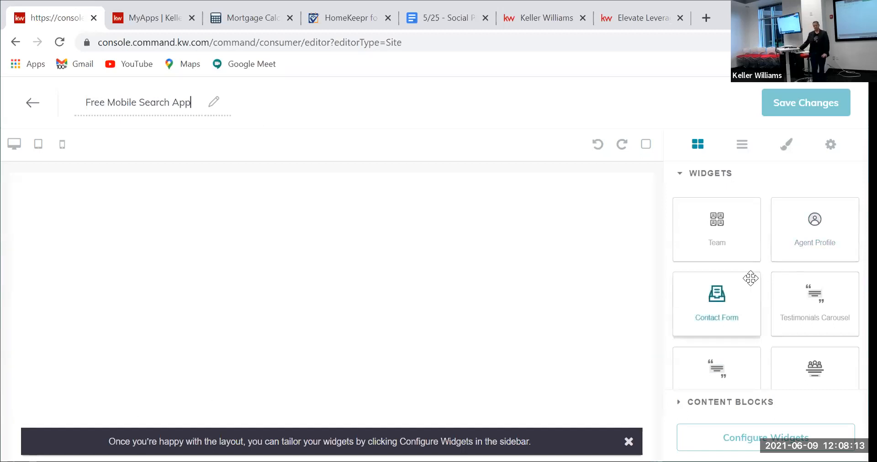
# Step: Drag the Download My App widget from the Widgets panel onto the page
pyautogui.scroll(-1, 752, 277)
pyautogui.scroll(-2, 753, 277)
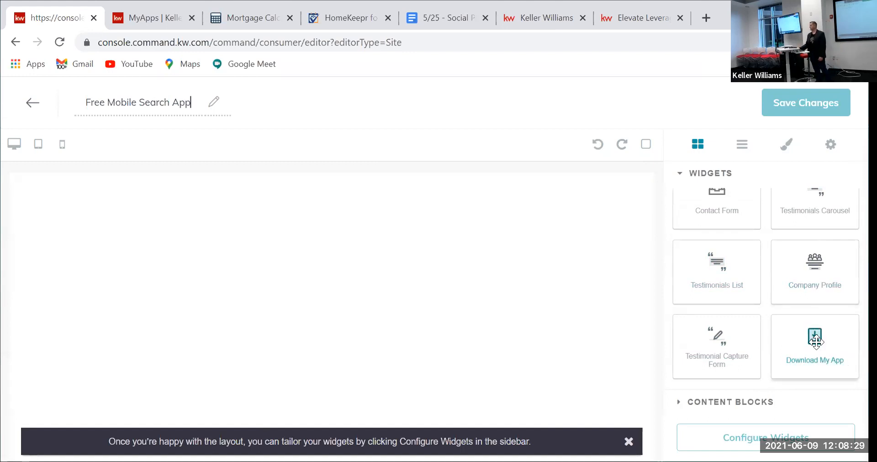
pyautogui.moveTo(815, 340); pyautogui.dragTo(331, 225)
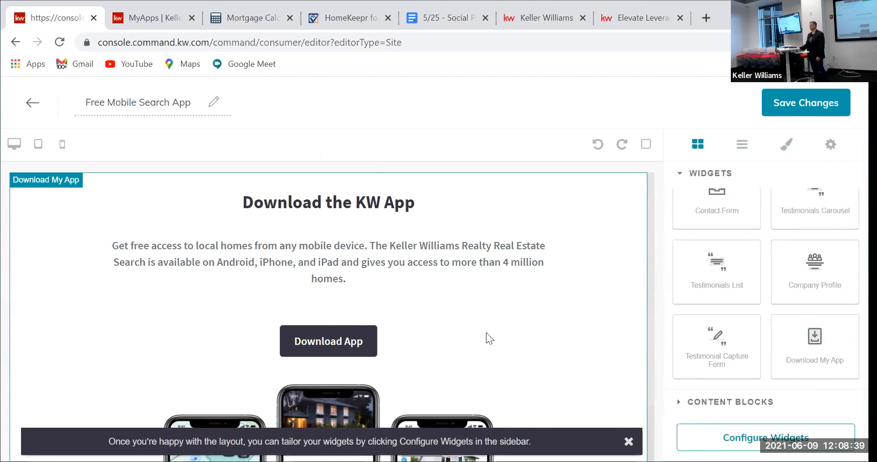
# Step: Change the Download My App widget headline to 'Check Out My FREE Mobile App'
pyautogui.click(771, 438)
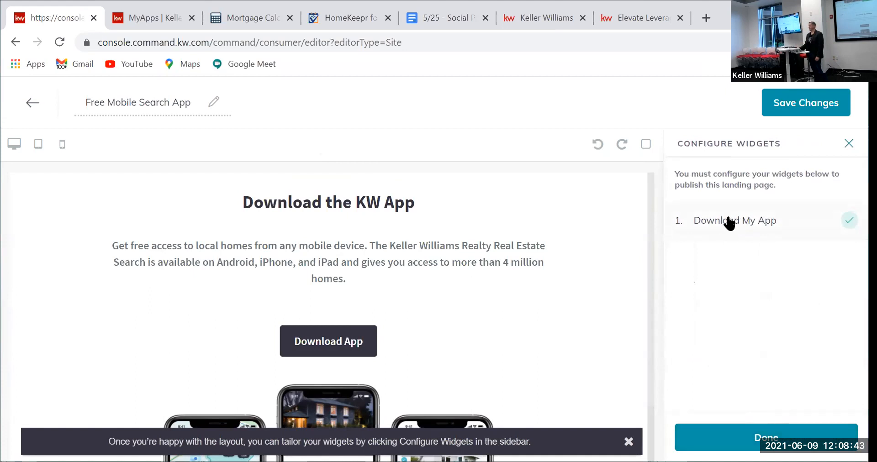
pyautogui.click(730, 221)
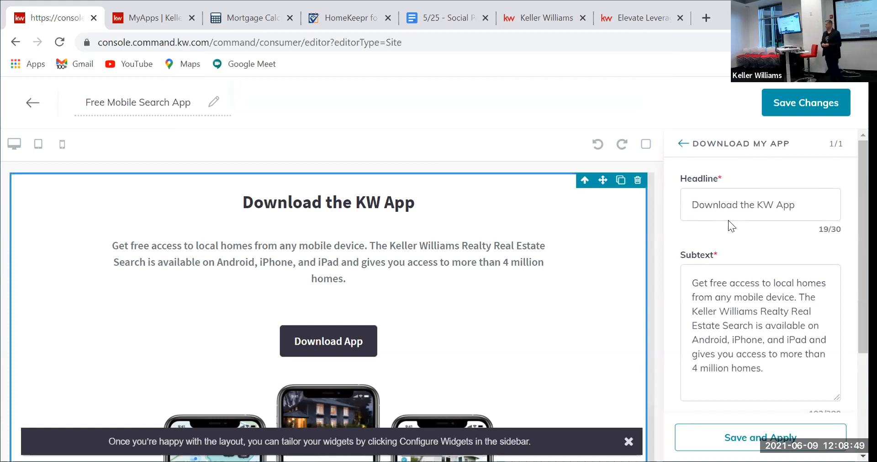
pyautogui.moveTo(769, 212); pyautogui.dragTo(613, 205)
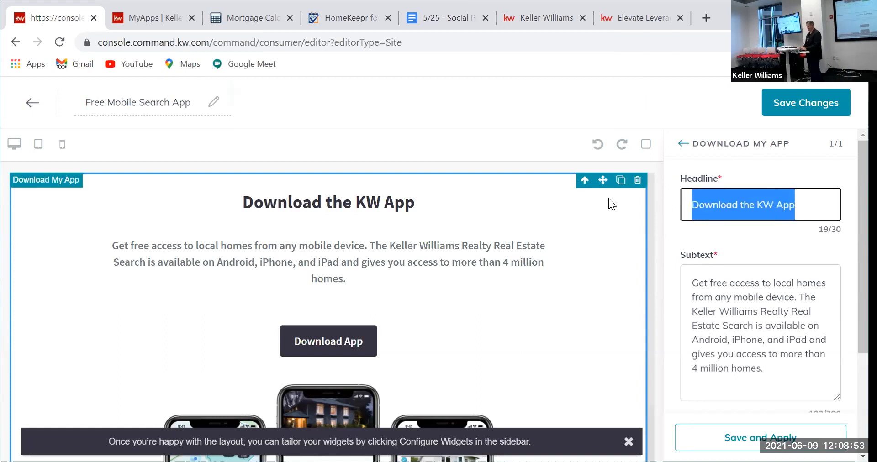
pyautogui.write('Check Oyu')
pyautogui.press('BackSpace')
pyautogui.press('BackSpace')
pyautogui.write('ut My N')
pyautogui.press('BackSpace')
pyautogui.write('FREE Mobile Home')
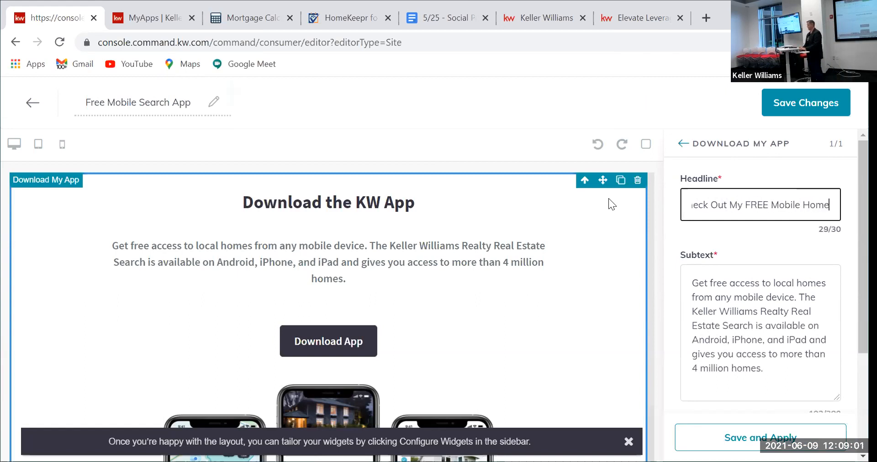
pyautogui.press('BackSpace')
pyautogui.write('Searc')
pyautogui.press('BackSpace')
pyautogui.press('BackSpace')
pyautogui.press('BackSpace')
pyautogui.write('App')
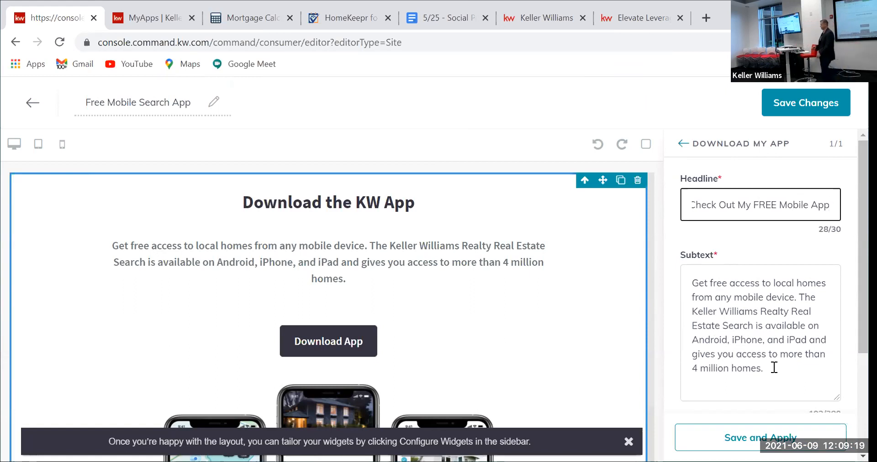
# Step: Change the widget's button text from 'Download App' to 'Download Now'
pyautogui.scroll(-3, 777, 325)
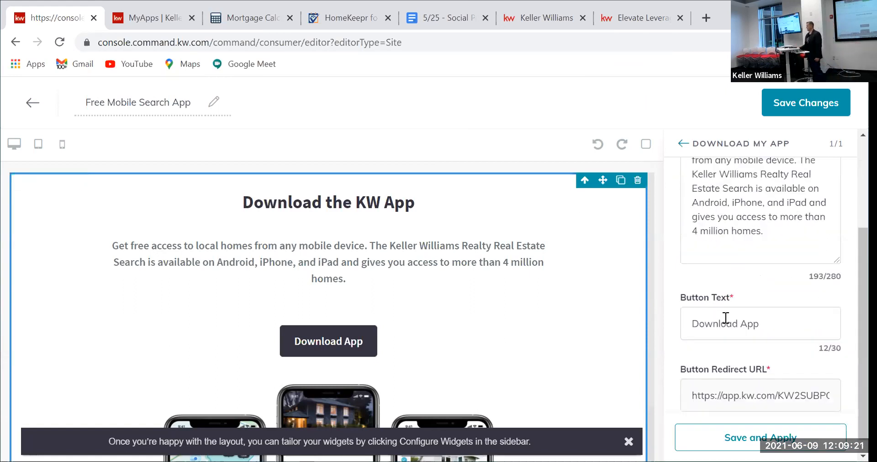
pyautogui.moveTo(761, 326); pyautogui.dragTo(690, 319)
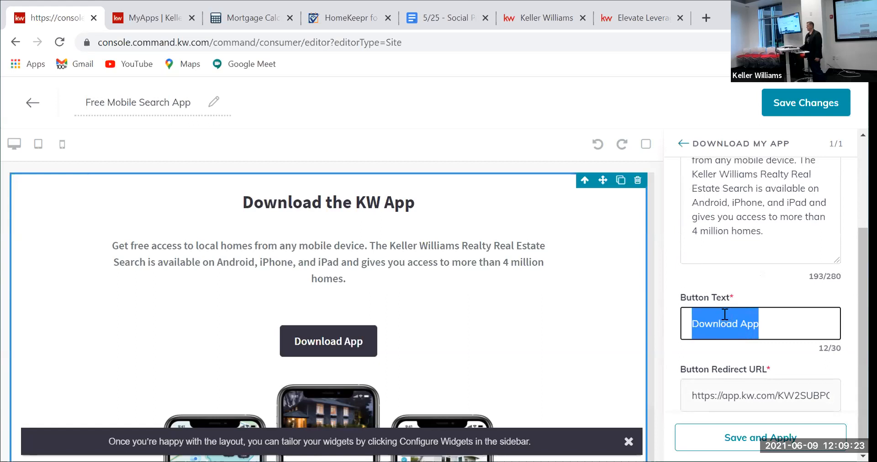
pyautogui.click(740, 316)
pyautogui.moveTo(769, 326); pyautogui.dragTo(686, 321)
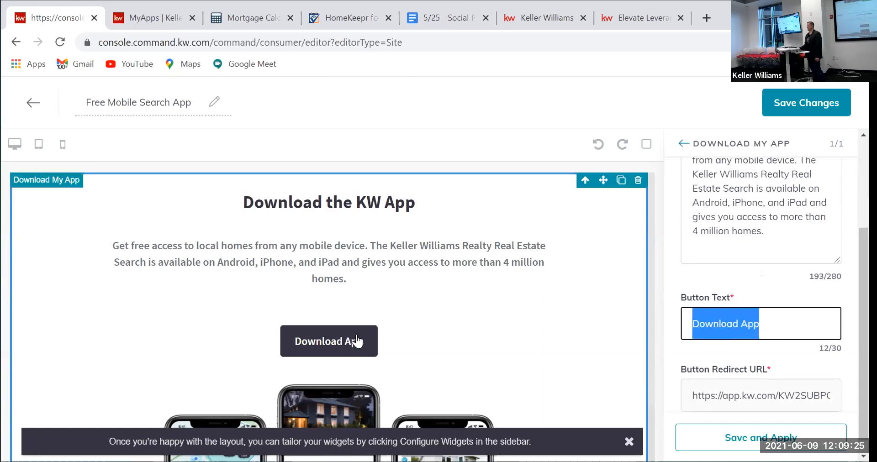
pyautogui.click(761, 333)
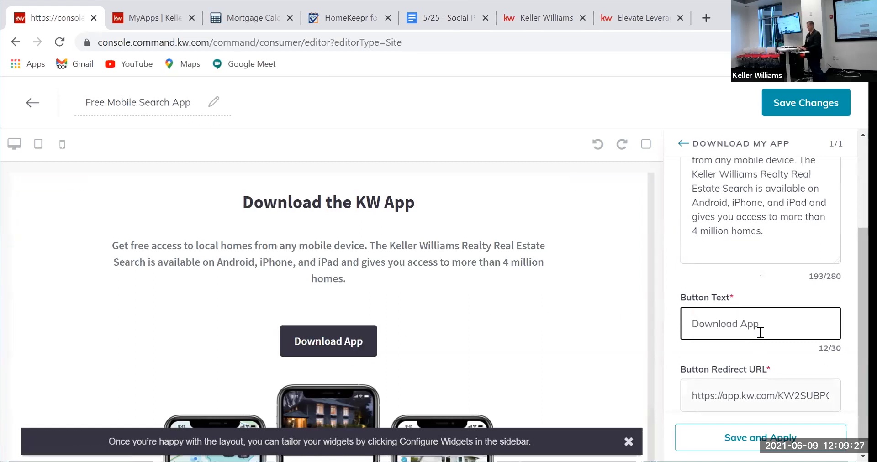
pyautogui.press('BackSpace')
pyautogui.press('BackSpace')
pyautogui.press('BackSpace')
pyautogui.press('BackSpace')
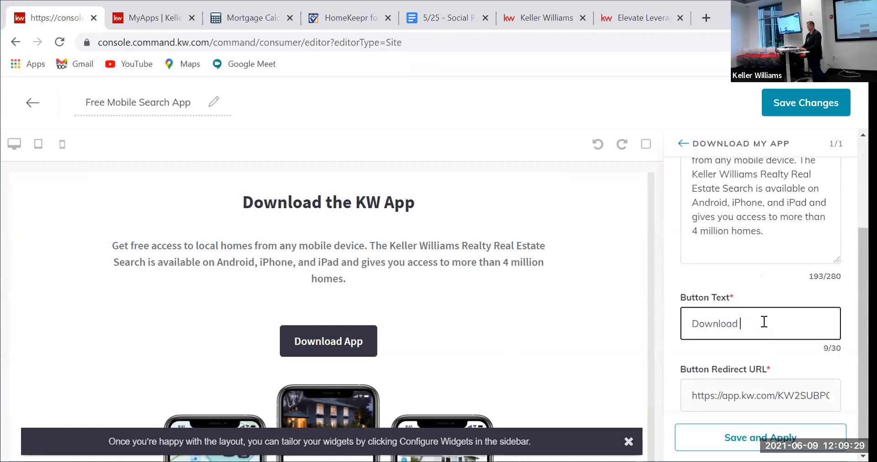
pyautogui.write('Now')
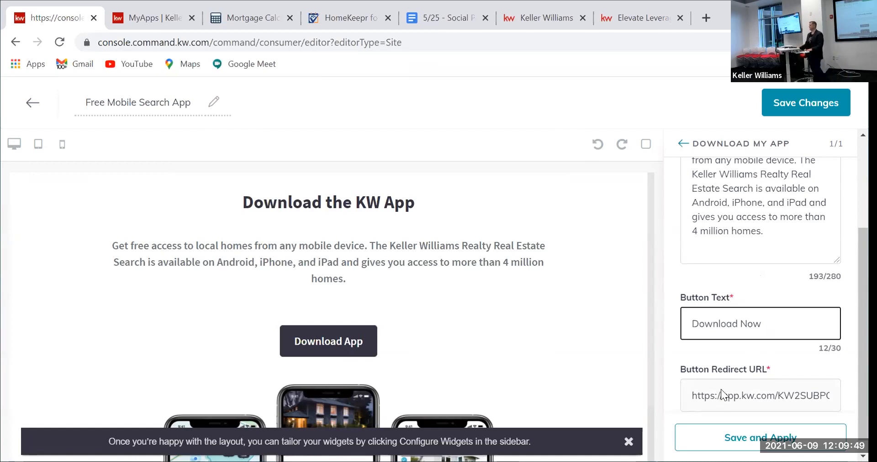
pyautogui.scroll(-1, 726, 330)
pyautogui.scroll(1, 716, 338)
pyautogui.scroll(3, 716, 336)
pyautogui.scroll(-2, 718, 333)
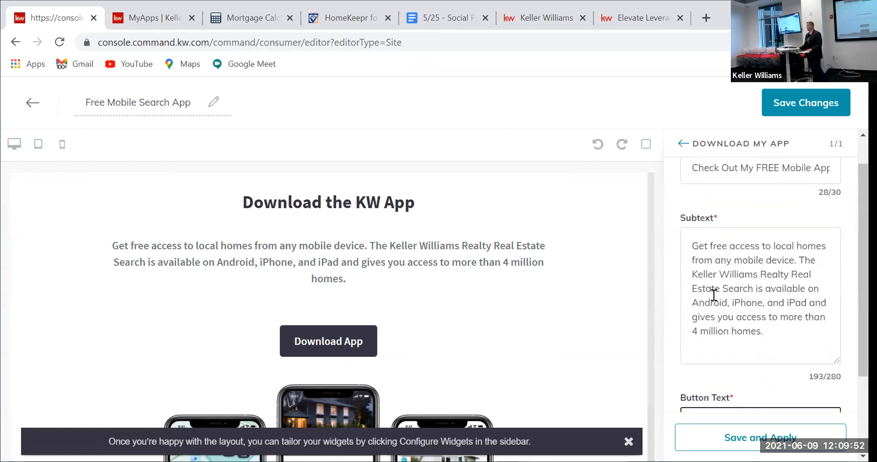
# Step: Apply the widget edits, save the Free Mobile Search App page, and decline publishing it
pyautogui.click(760, 439)
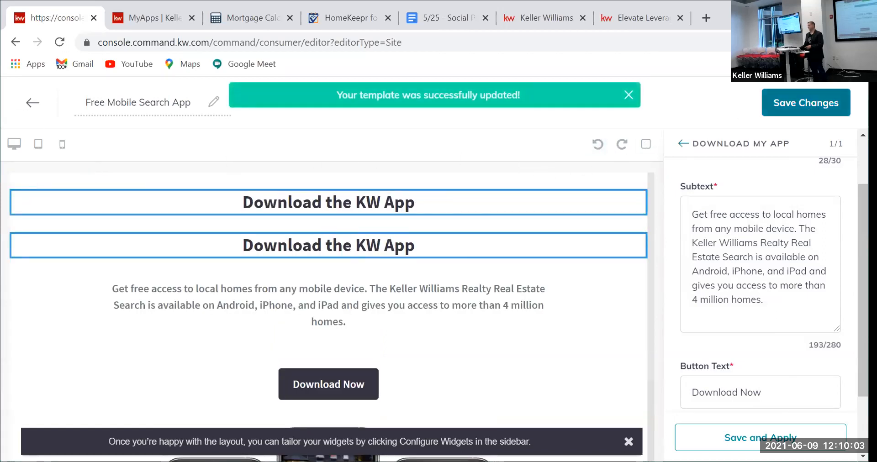
pyautogui.click(801, 112)
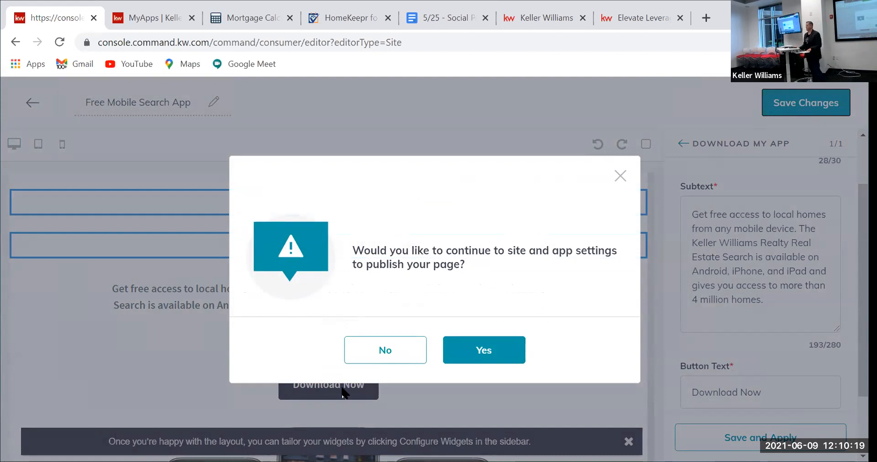
pyautogui.click(379, 341)
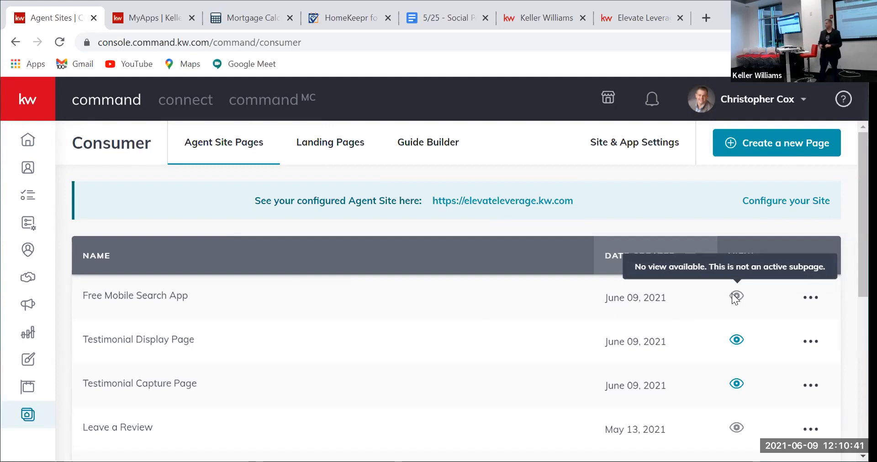
pyautogui.click(737, 341)
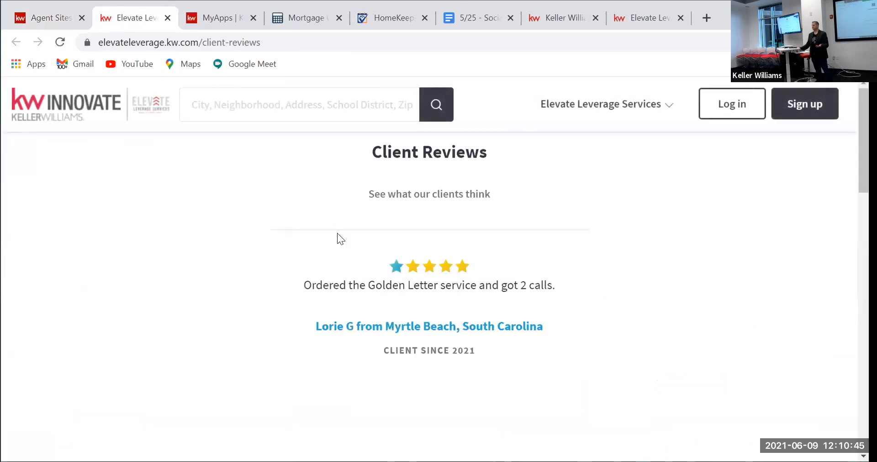
pyautogui.click(32, 17)
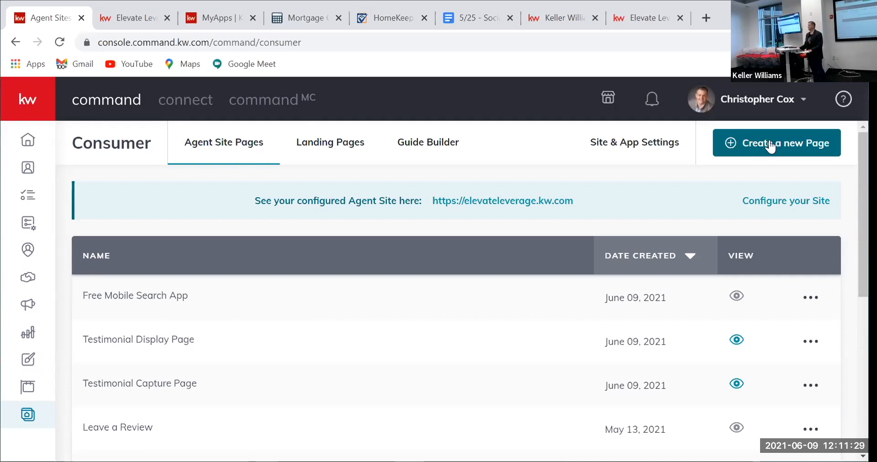
# Step: Create a new My Agent Site sub-page and title it 'Mortgage Calculator'
pyautogui.click(755, 142)
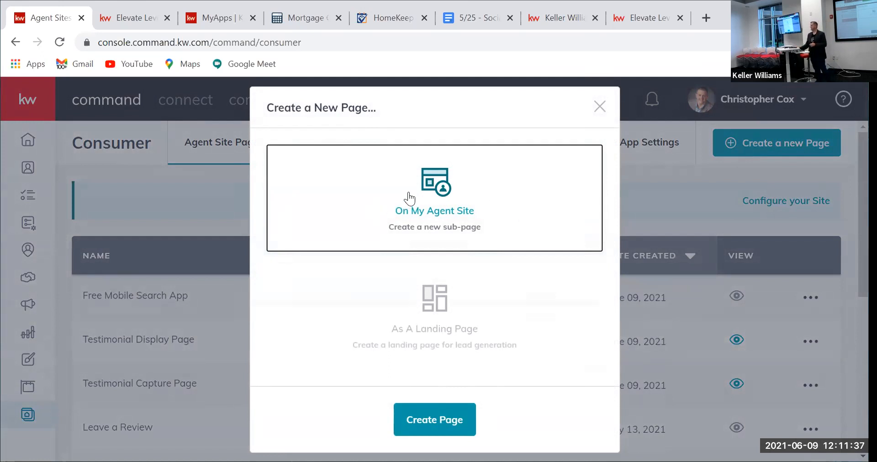
pyautogui.click(446, 417)
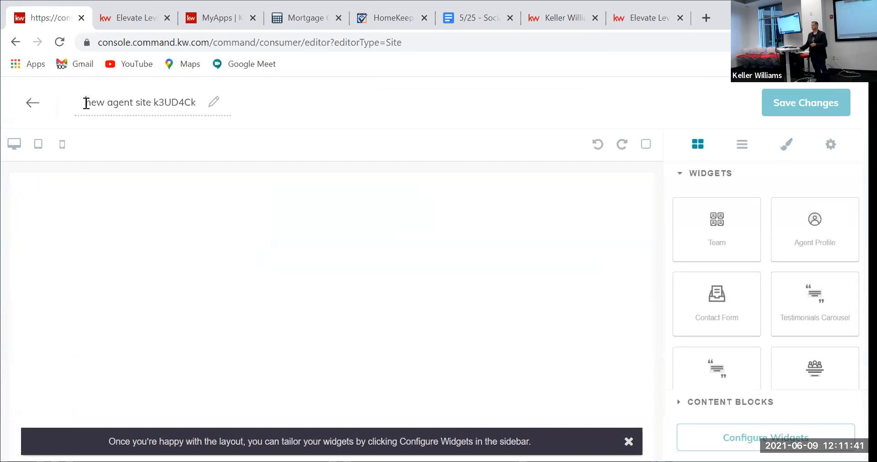
pyautogui.moveTo(86, 103); pyautogui.dragTo(215, 102)
pyautogui.write('M')
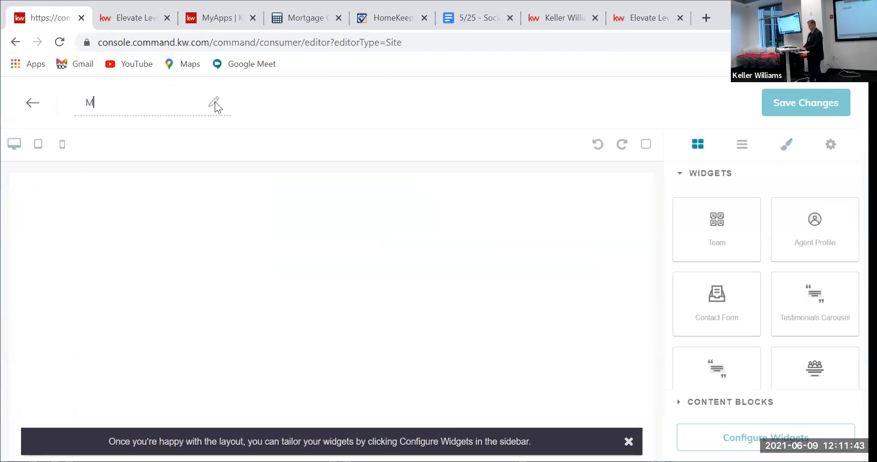
pyautogui.write('ortgag')
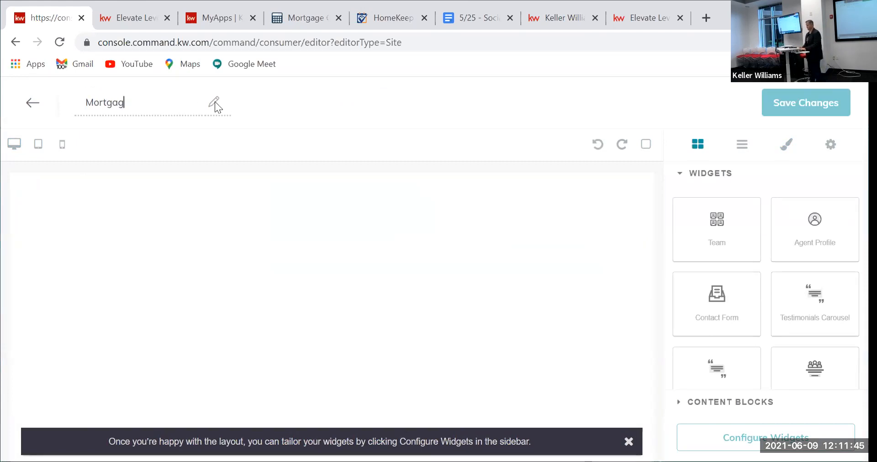
pyautogui.write('e Calculator')
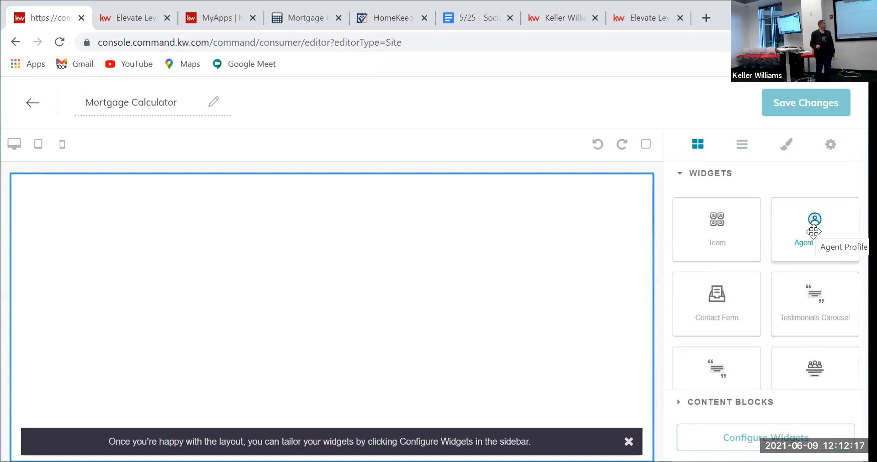
# Step: Drag an Agent Profile widget onto the Mortgage Calculator page and open its settings
pyautogui.moveTo(813, 232); pyautogui.dragTo(275, 209)
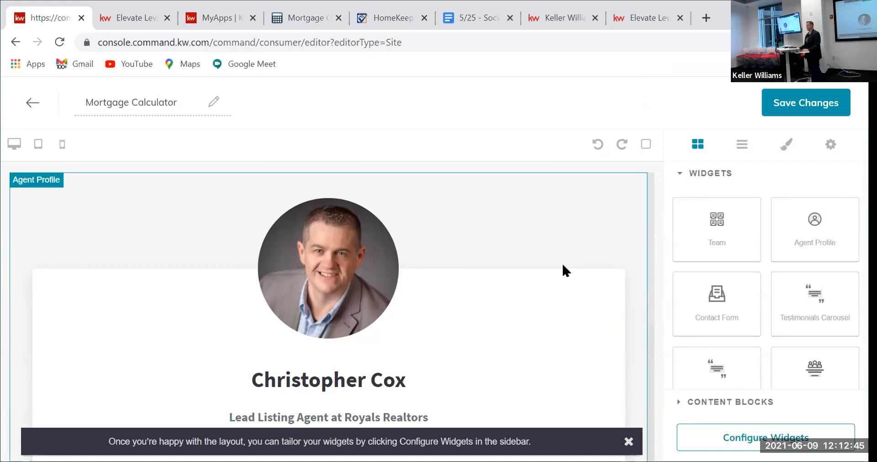
pyautogui.click(754, 437)
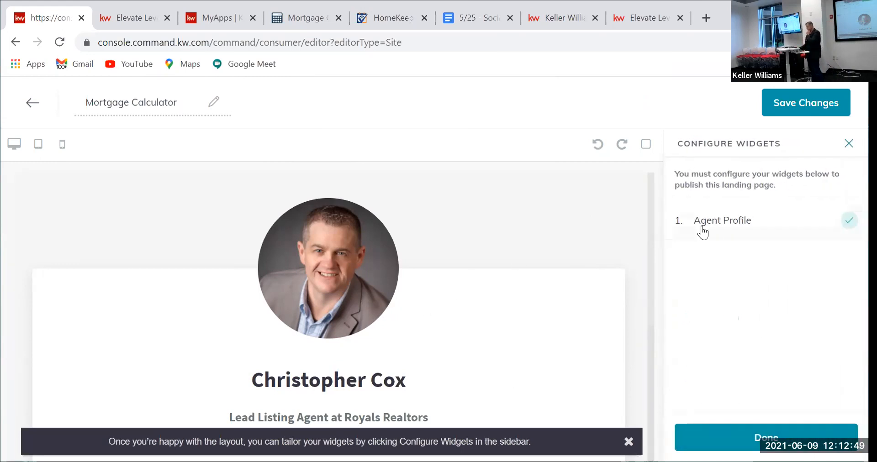
pyautogui.scroll(-2, 361, 254)
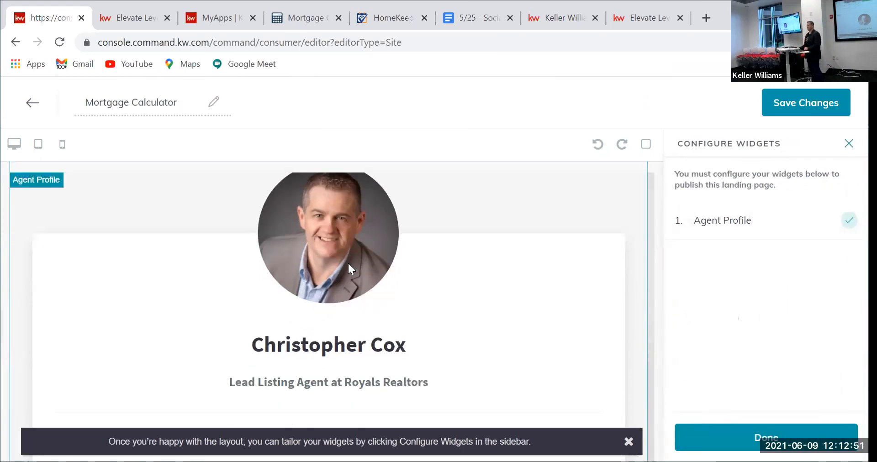
pyautogui.scroll(1, 264, 317)
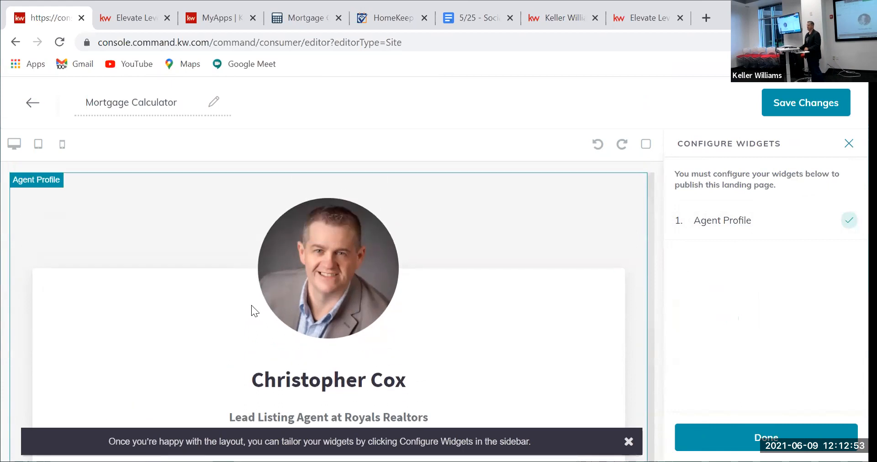
pyautogui.scroll(-2, 252, 305)
pyautogui.scroll(3, 546, 297)
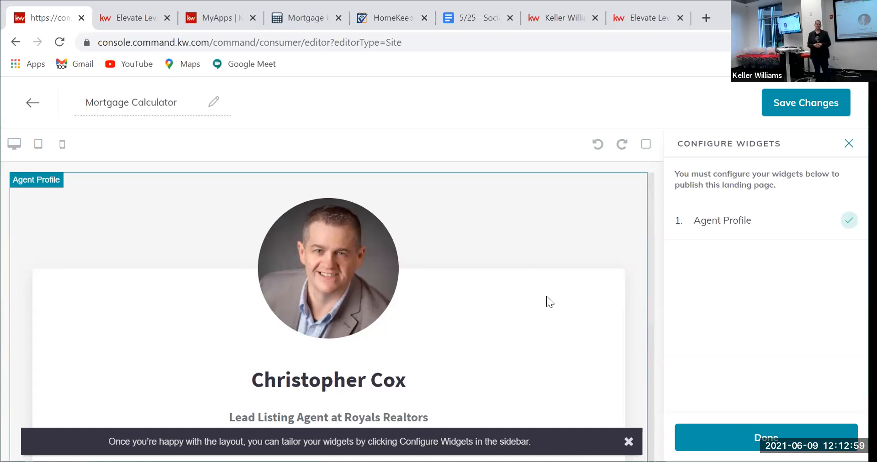
pyautogui.click(749, 222)
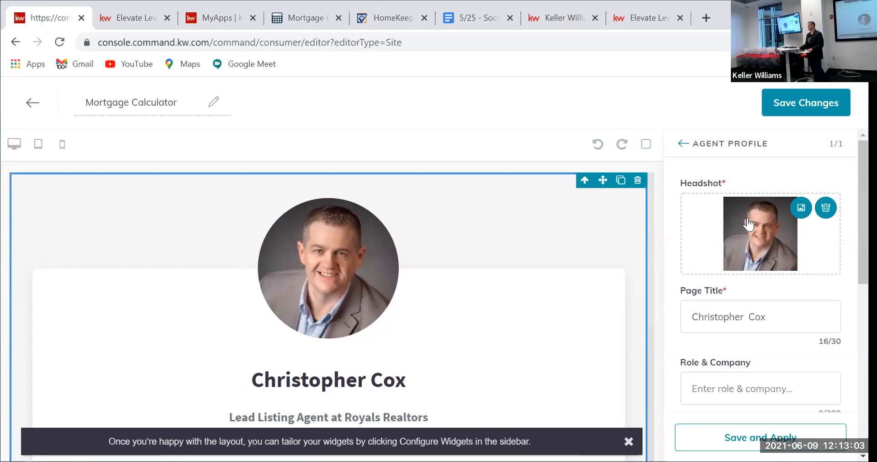
# Step: Set the agent profile's title text to 'Mortgage Calculator'
pyautogui.moveTo(766, 316); pyautogui.dragTo(607, 305)
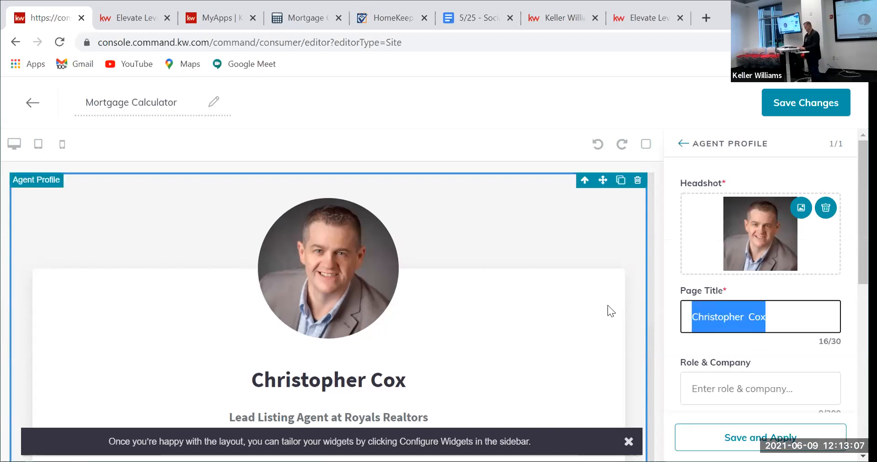
pyautogui.write('MOrtg')
pyautogui.press('BackSpace')
pyautogui.press('BackSpace')
pyautogui.press('BackSpace')
pyautogui.press('BackSpace')
pyautogui.write('ortg')
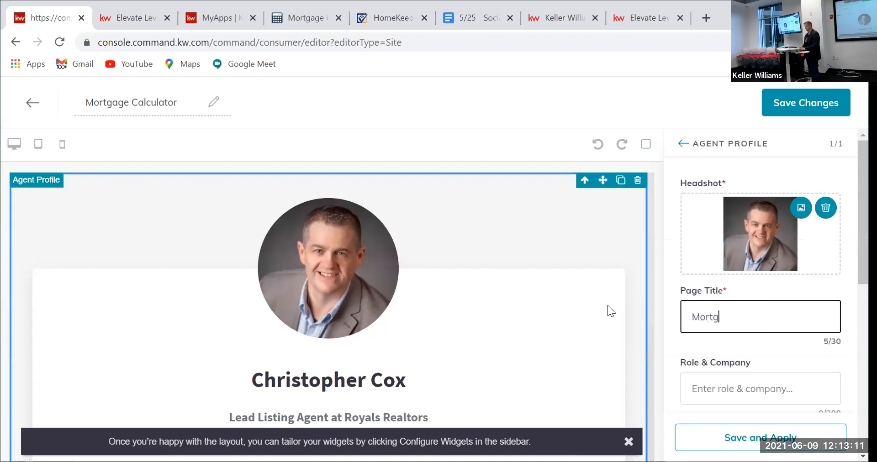
pyautogui.write('age Calculator')
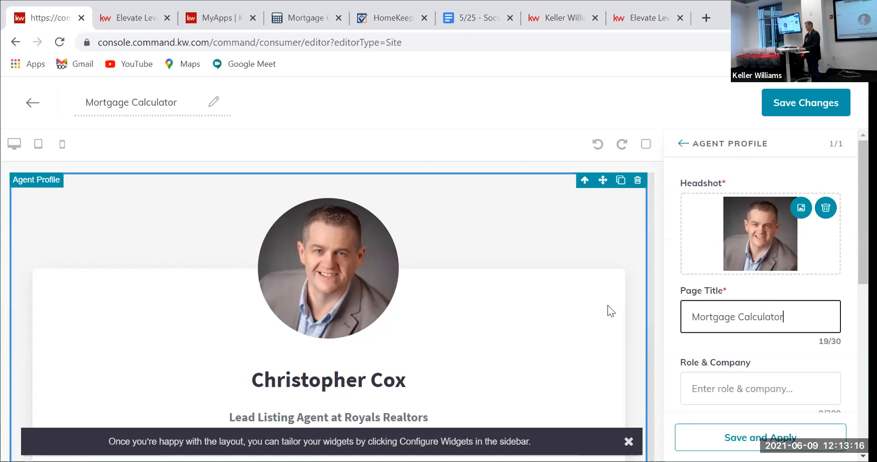
# Step: Set the role and company text to 'To Assist With the Home Buying Process'
pyautogui.press('Tab')
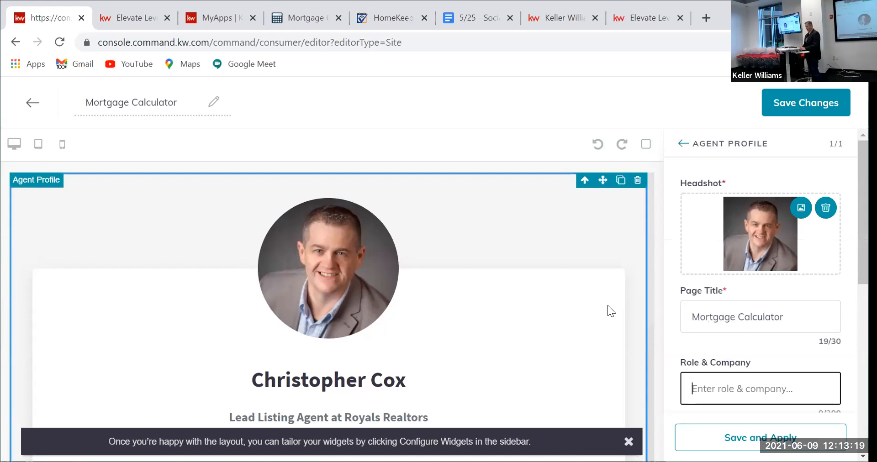
pyautogui.write('To Assis')
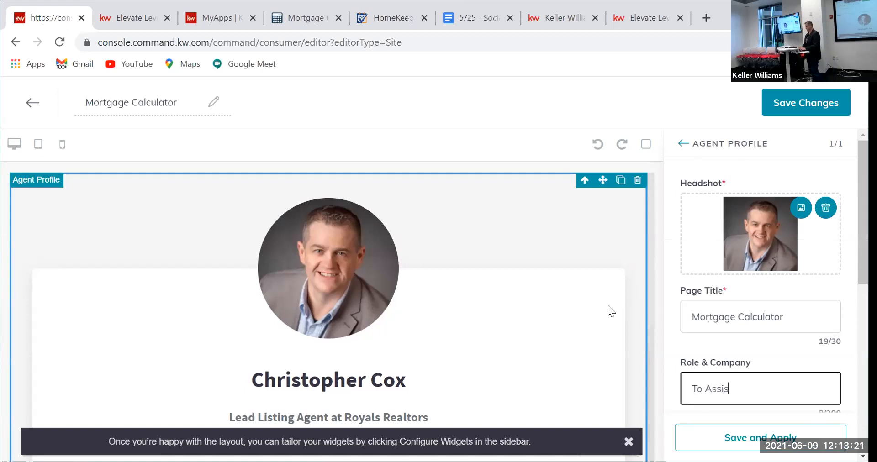
pyautogui.write('t With')
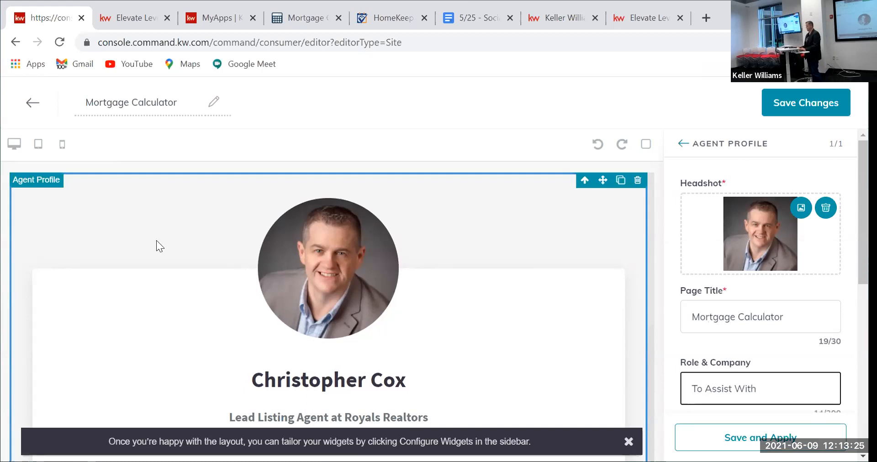
pyautogui.scroll(-2, 236, 354)
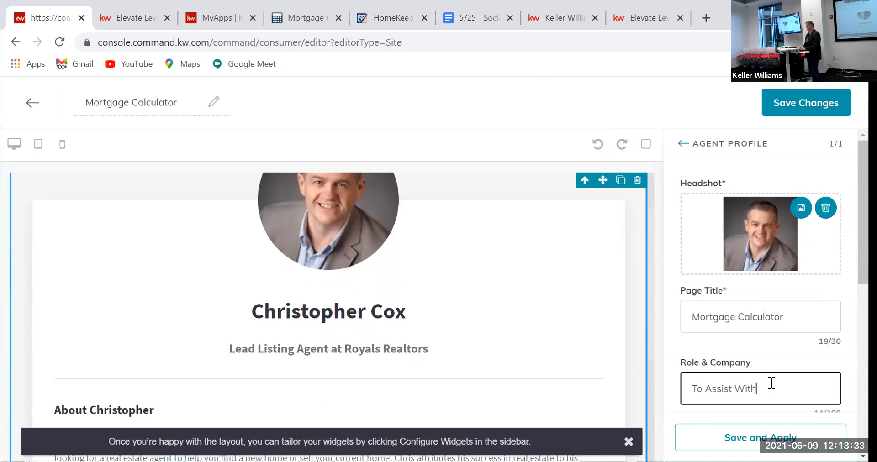
pyautogui.write('A')
pyautogui.press('BackSpace')
pyautogui.write('the B')
pyautogui.press('BackSpace')
pyautogui.write('Home Buying P')
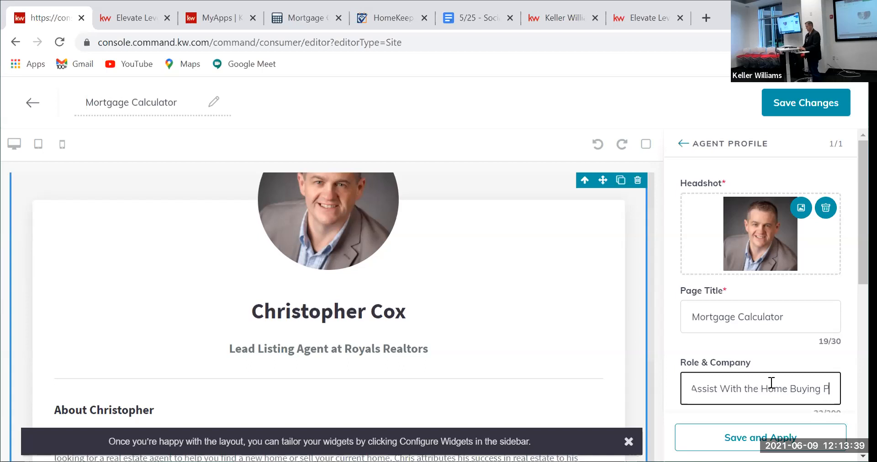
pyautogui.write('rocess')
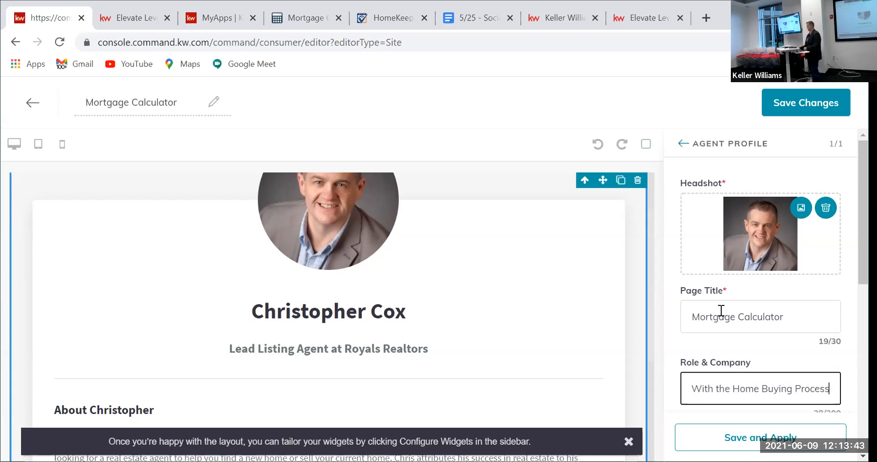
# Step: Leave the Bio Title field empty and bring up the mortgagecalculator.org tab
pyautogui.scroll(-3, 731, 312)
pyautogui.moveTo(783, 323); pyautogui.dragTo(685, 332)
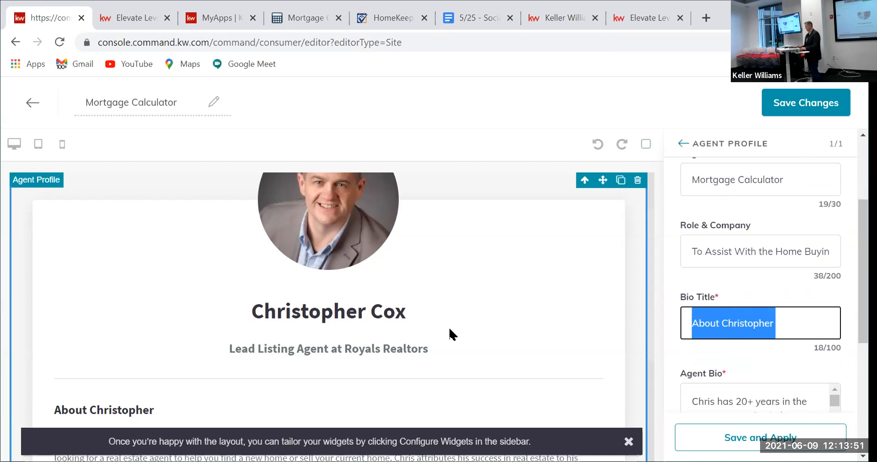
pyautogui.scroll(-1, 756, 319)
pyautogui.scroll(1, 756, 319)
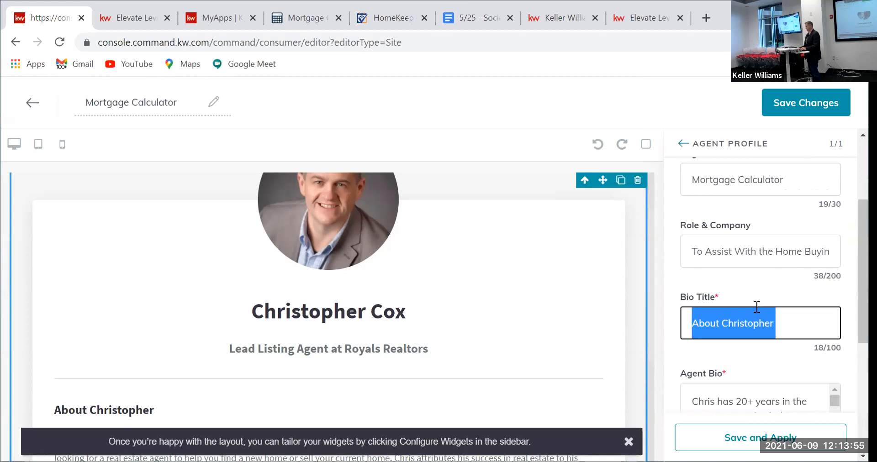
pyautogui.write('Mortgage Ca')
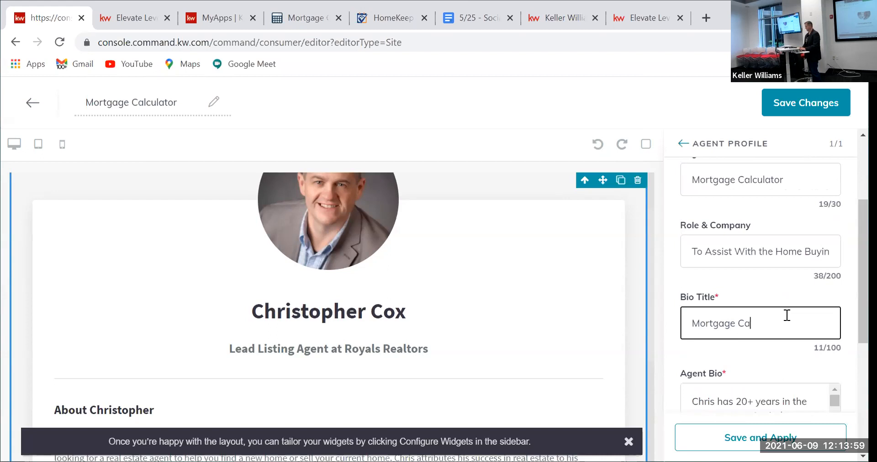
pyautogui.press('BackSpace')
pyautogui.press('BackSpace')
pyautogui.press('BackSpace')
pyautogui.press('BackSpace')
pyautogui.press('BackSpace')
pyautogui.press('BackSpace')
pyautogui.press('BackSpace')
pyautogui.press('BackSpace')
pyautogui.press('BackSpace')
pyautogui.press('BackSpace')
pyautogui.press('BackSpace')
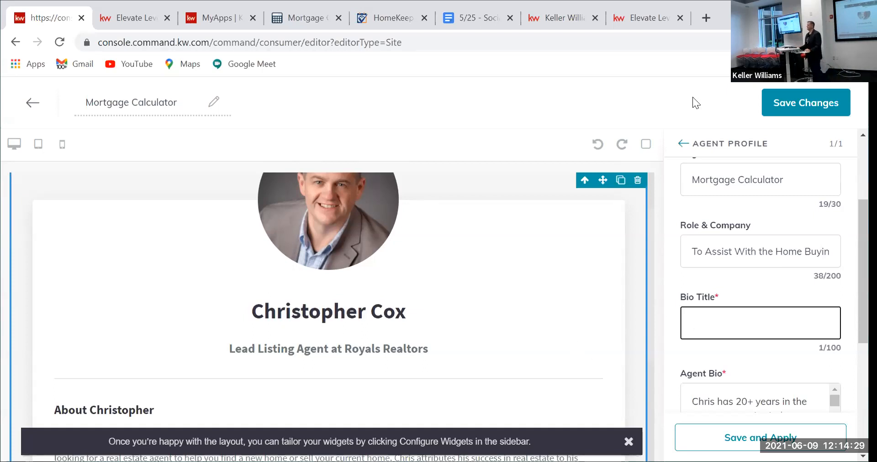
pyautogui.click(292, 19)
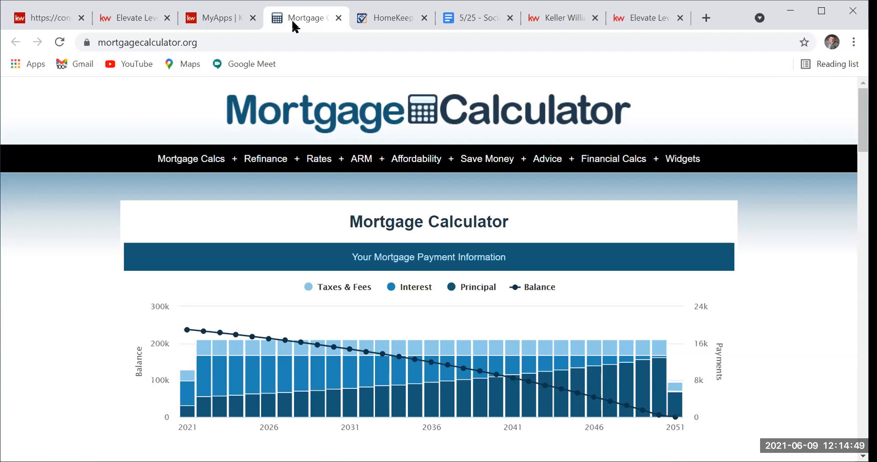
# Step: Open mortgagecalculator.org's Full Page Calc embed page and copy its Step 2 source code
pyautogui.moveTo(671, 163)
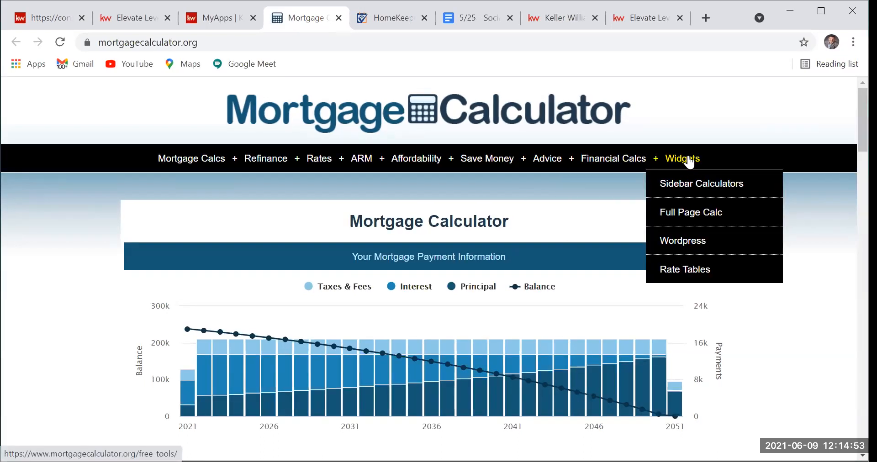
pyautogui.click(691, 214)
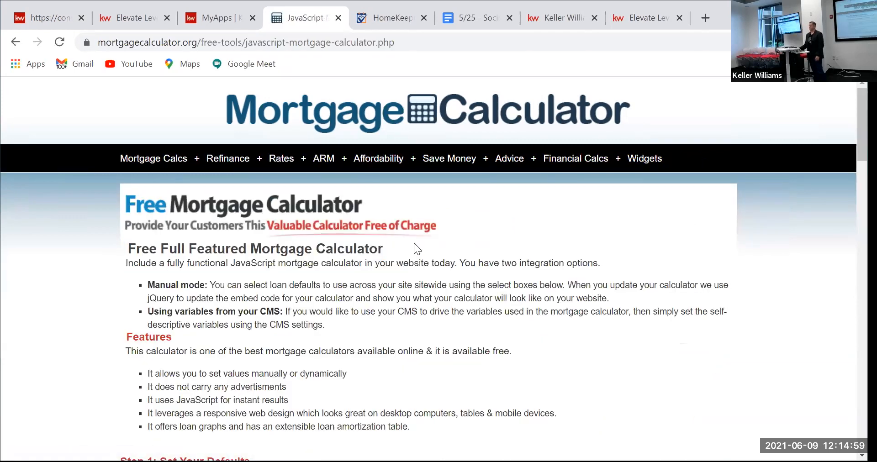
pyautogui.scroll(-3, 411, 242)
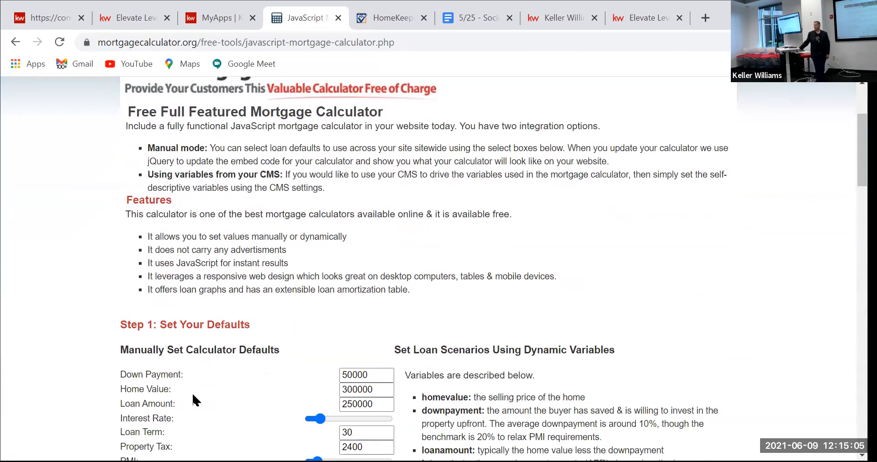
pyautogui.scroll(-2, 254, 320)
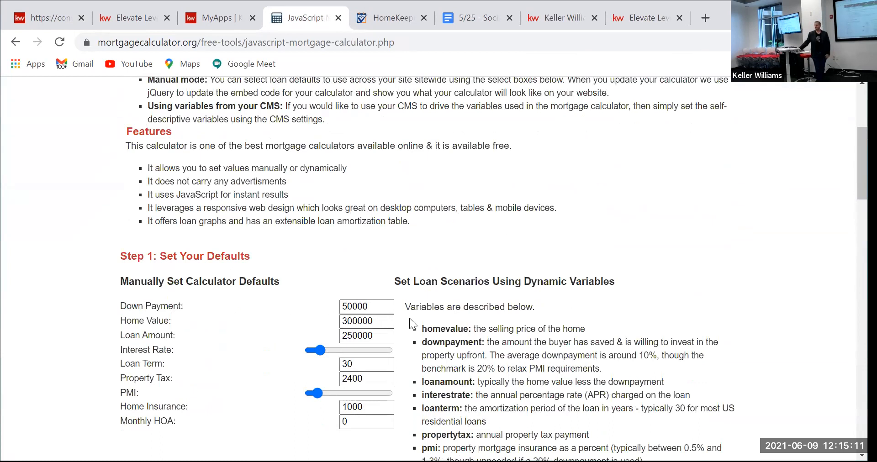
pyautogui.scroll(-2, 413, 313)
pyautogui.scroll(-3, 414, 314)
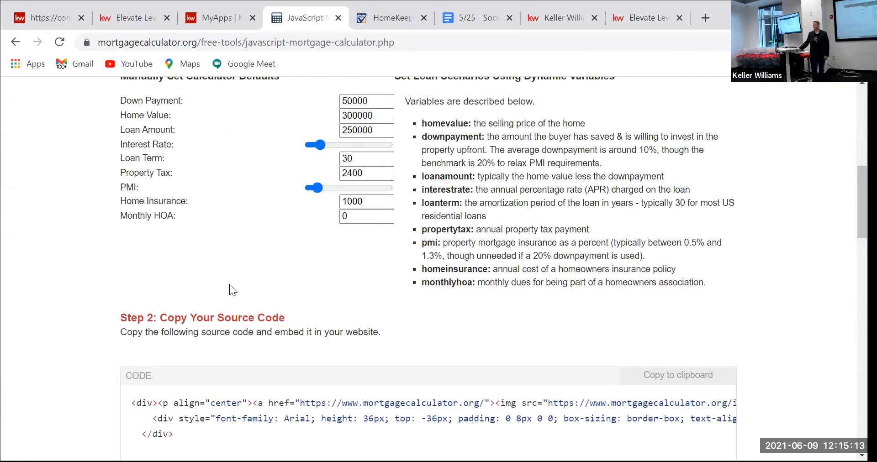
pyautogui.scroll(5, 290, 282)
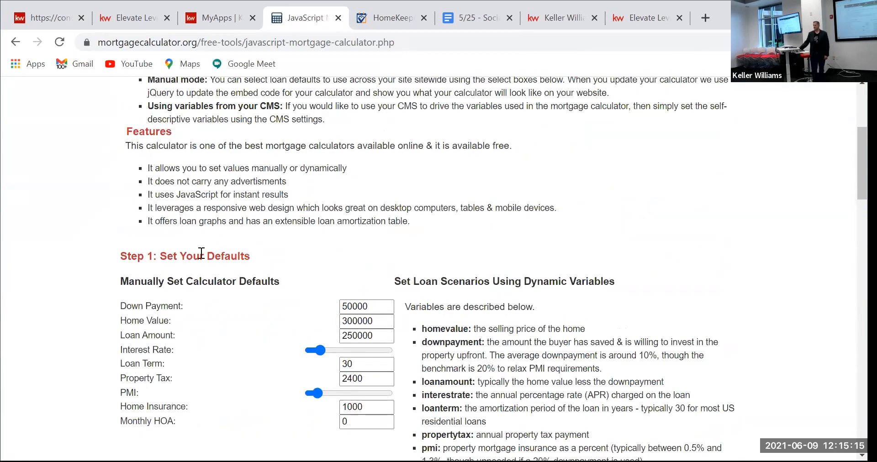
pyautogui.scroll(-5, 251, 259)
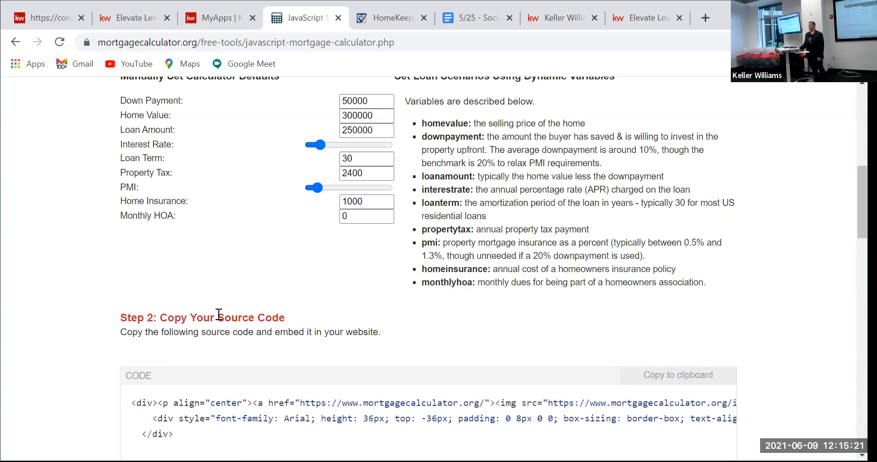
pyautogui.scroll(-2, 185, 299)
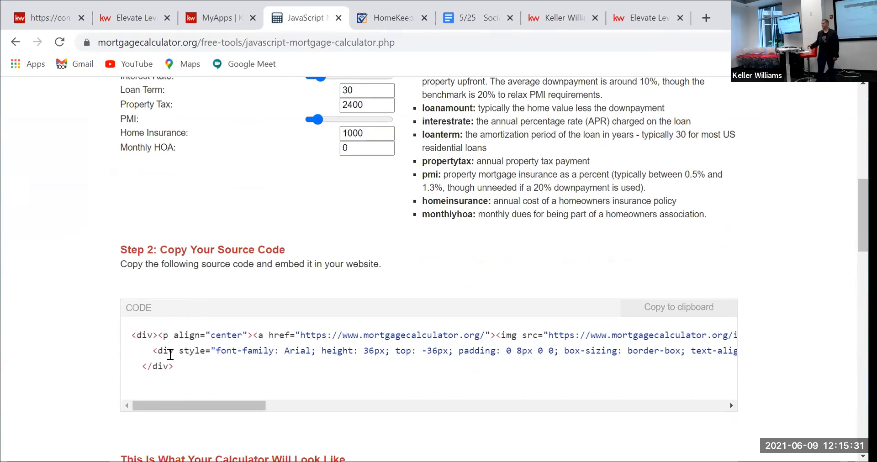
pyautogui.click(685, 310)
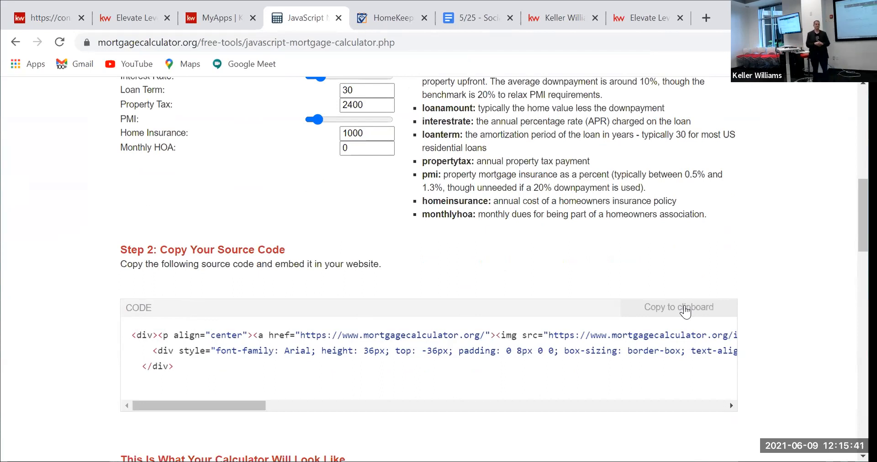
pyautogui.click(57, 15)
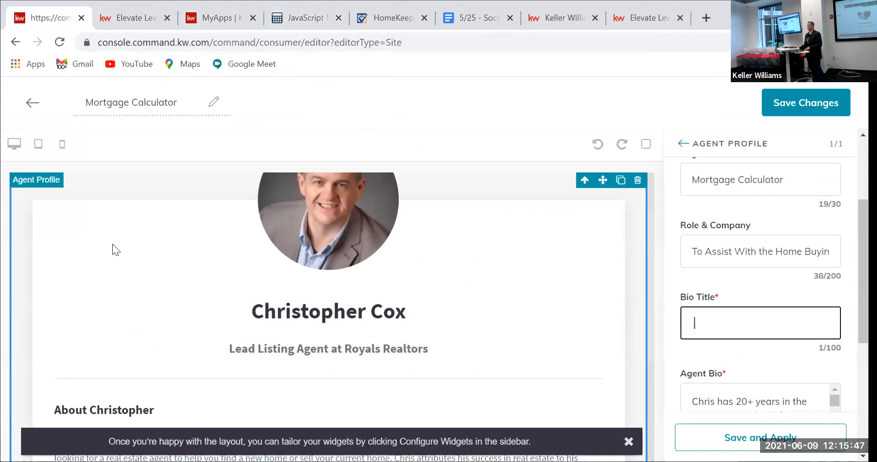
# Step: Replace the Agent Bio text with the pasted mortgage calculator embed code and apply the profile
pyautogui.scroll(-3, 683, 353)
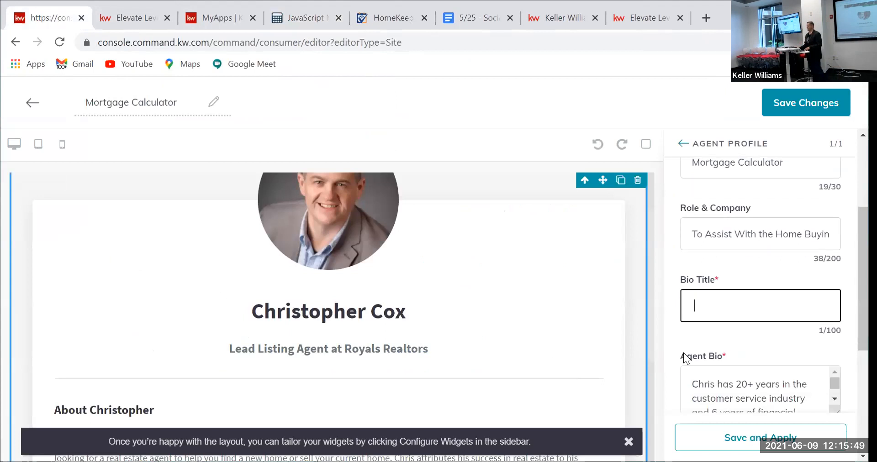
pyautogui.moveTo(689, 335); pyautogui.dragTo(743, 354)
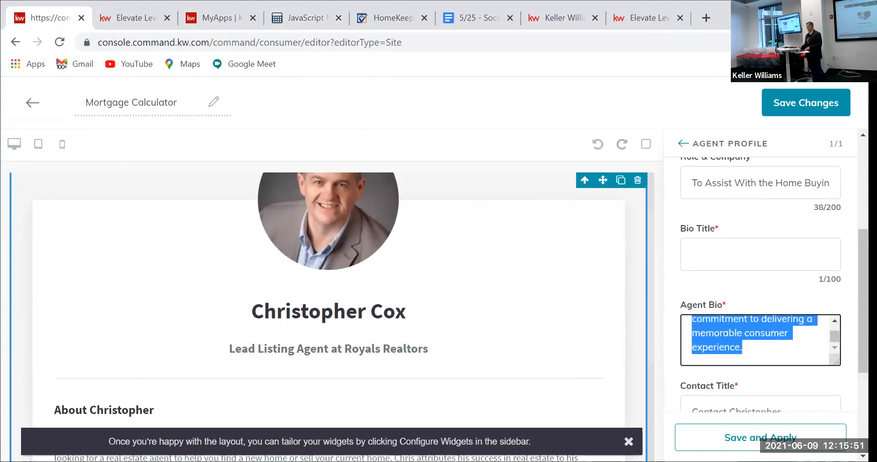
pyautogui.press('BackSpace')
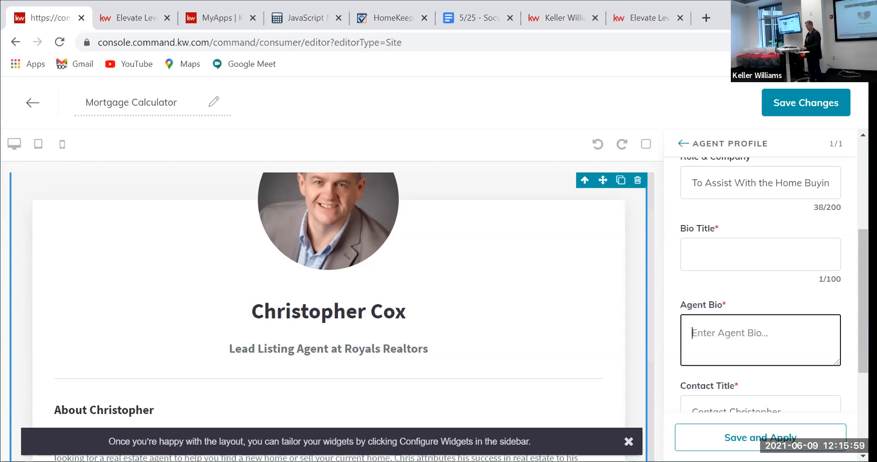
pyautogui.hotkey('ctrl', 'v')
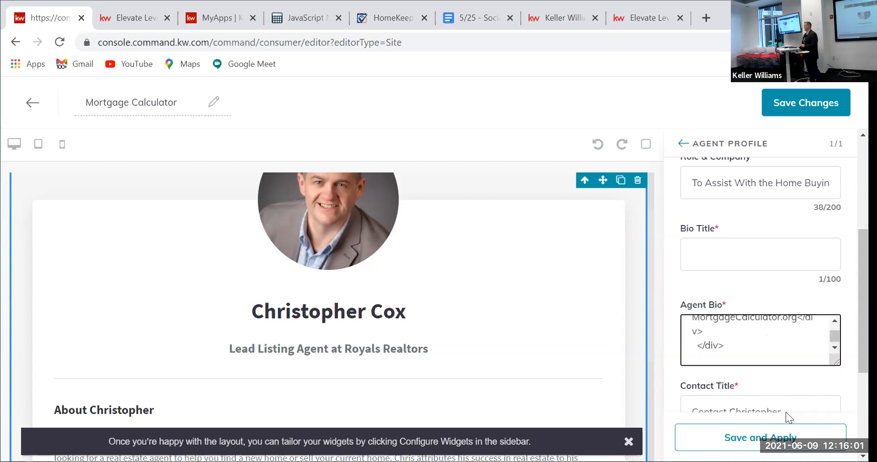
pyautogui.moveTo(835, 336); pyautogui.dragTo(836, 322)
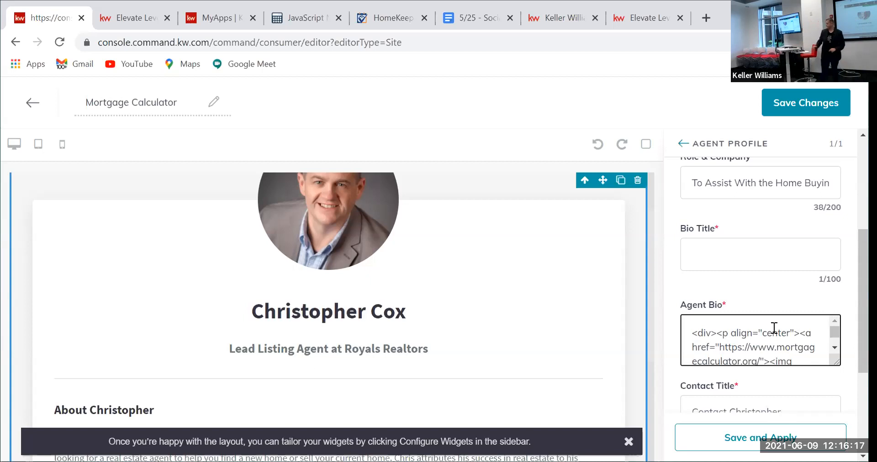
pyautogui.scroll(-4, 765, 308)
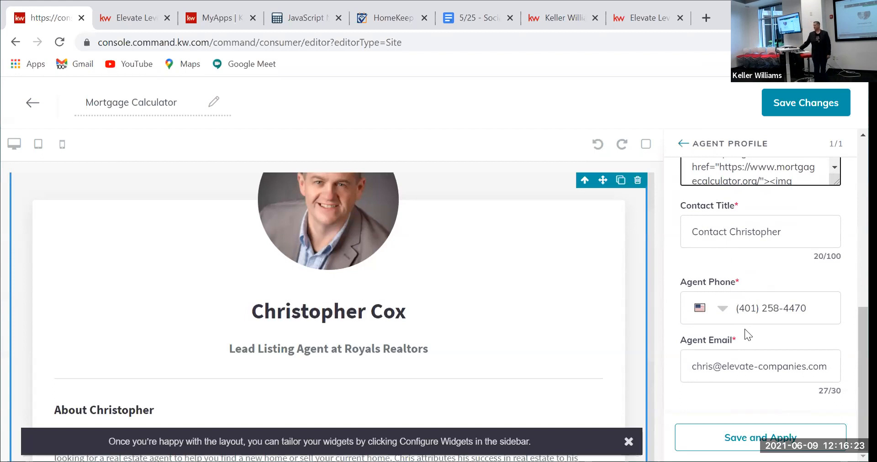
pyautogui.click(784, 440)
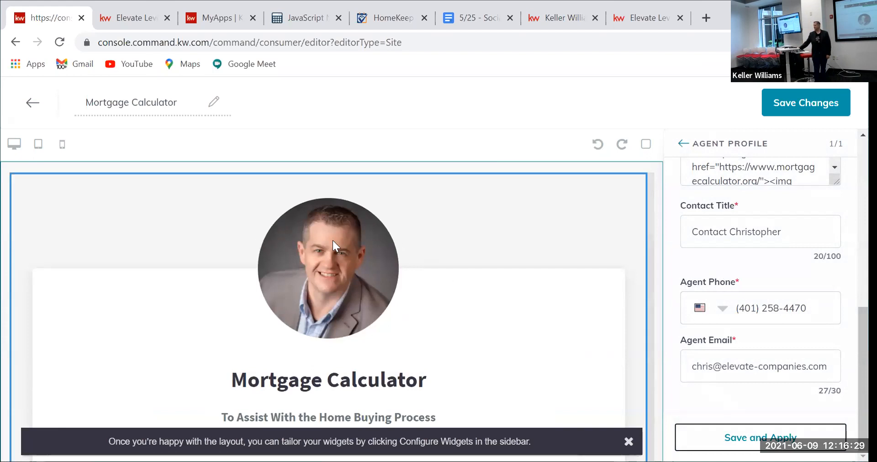
# Step: Check the embedded calculator in the preview, reapply the profile, and save the Mortgage Calculator page
pyautogui.scroll(-2, 316, 305)
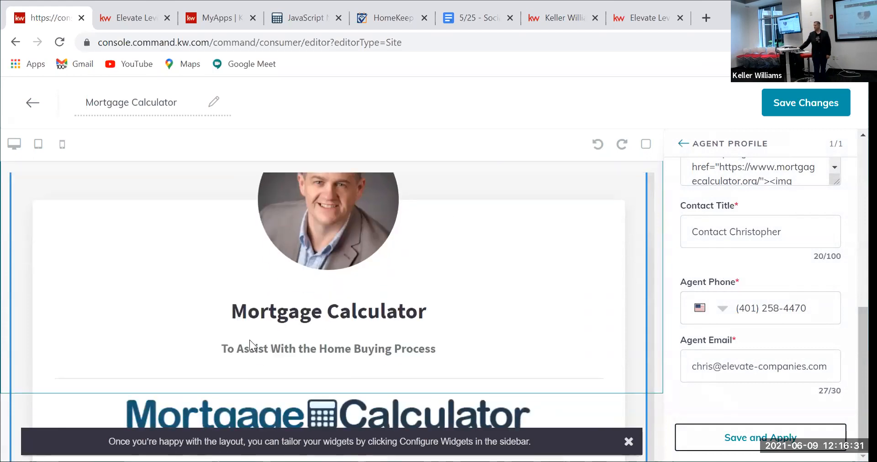
pyautogui.scroll(-3, 378, 344)
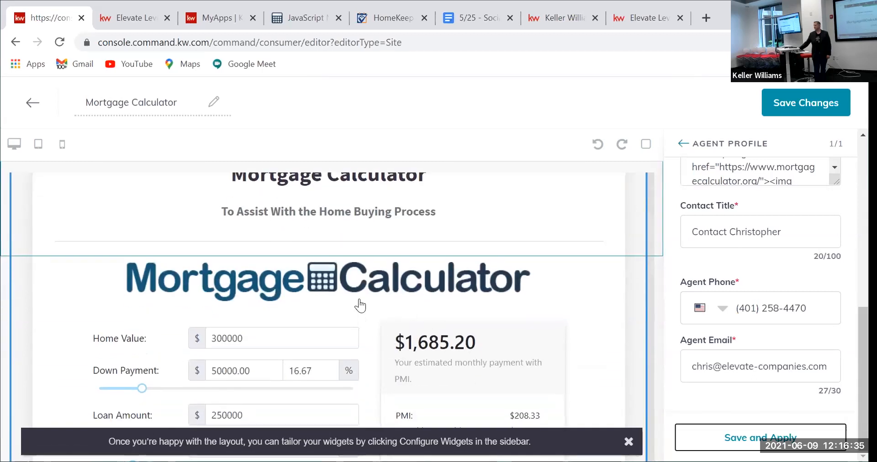
pyautogui.scroll(-2, 383, 299)
pyautogui.scroll(-3, 368, 298)
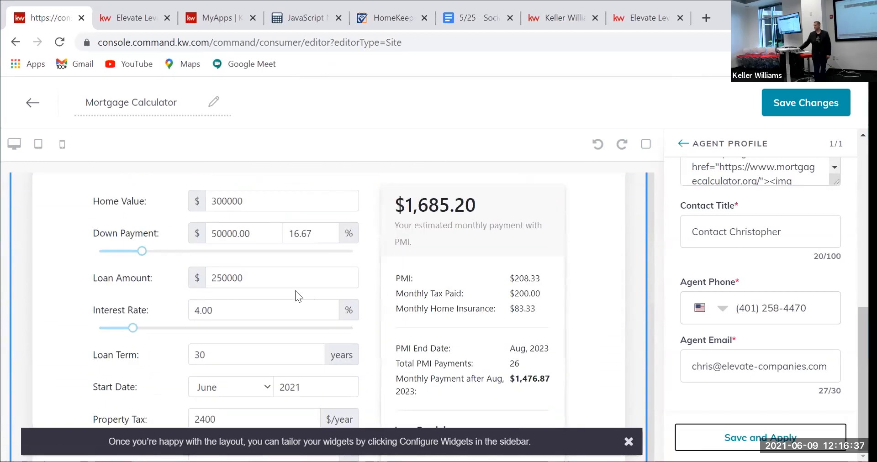
pyautogui.scroll(-5, 295, 291)
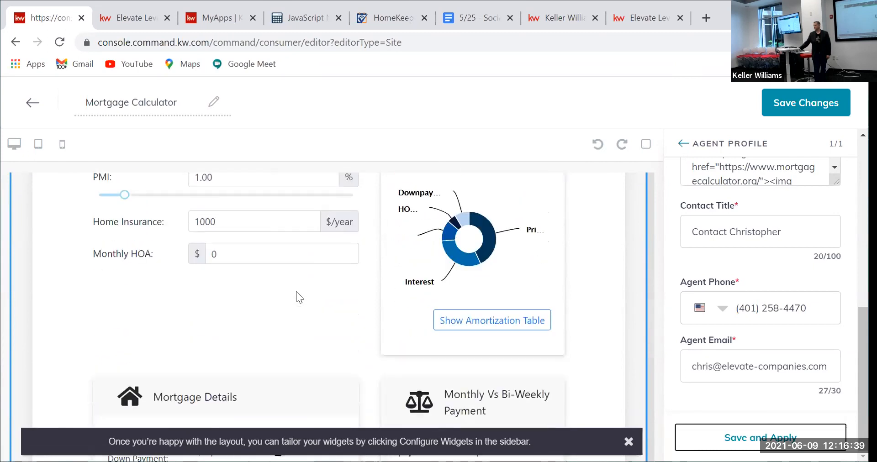
pyautogui.scroll(-1, 297, 297)
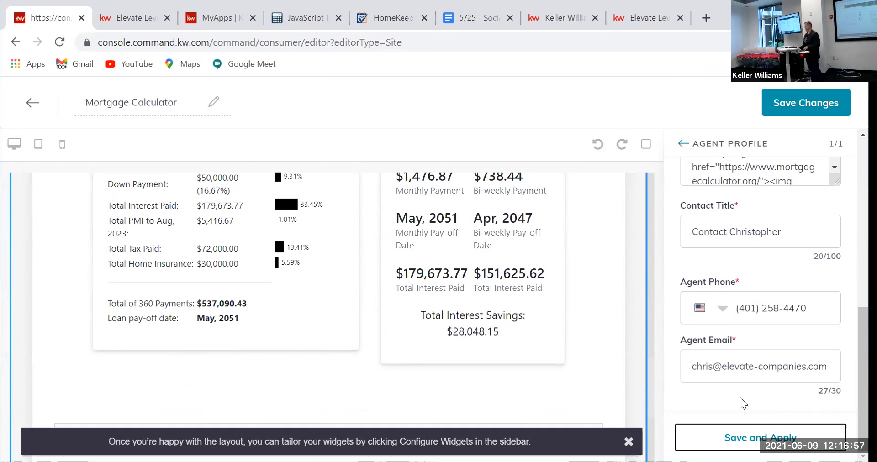
pyautogui.click(750, 437)
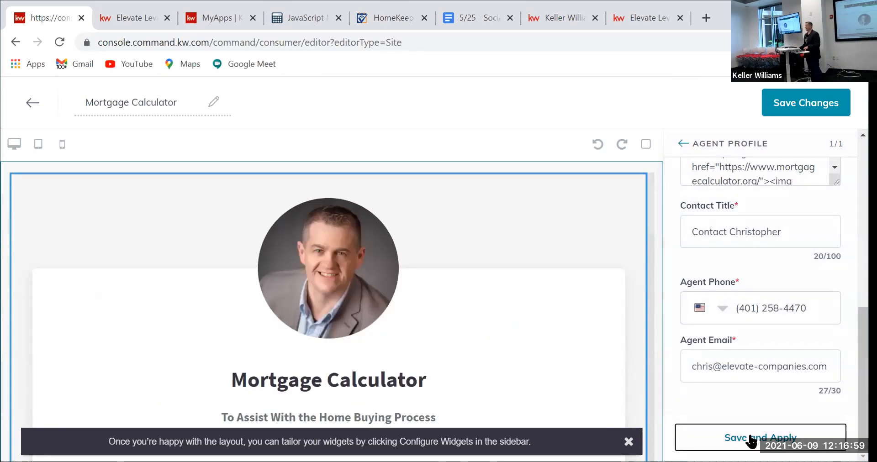
pyautogui.click(806, 105)
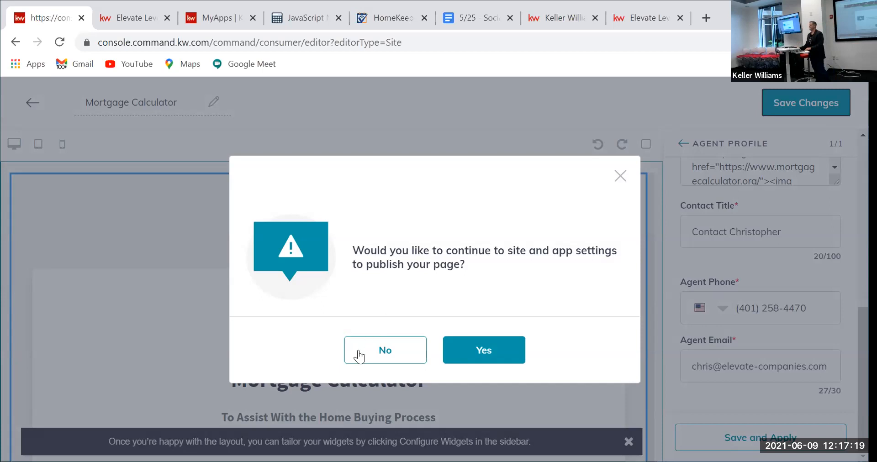
# Step: Decline publishing for now and go back to the Agent Site Pages list
pyautogui.click(375, 352)
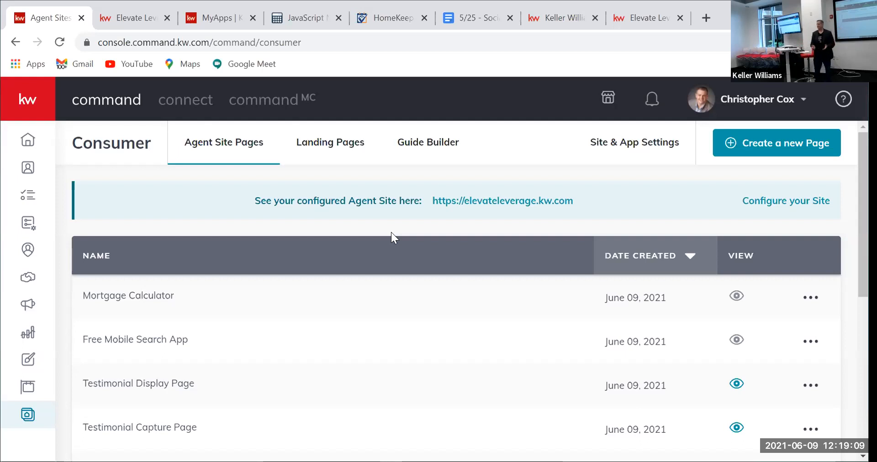
# Step: Begin a new page from the Agent Site Pages list with Create a new Page
pyautogui.click(750, 154)
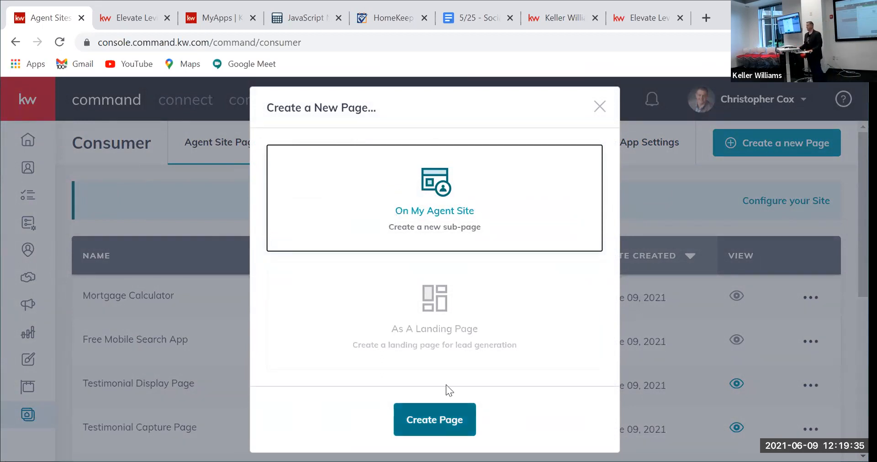
pyautogui.click(434, 421)
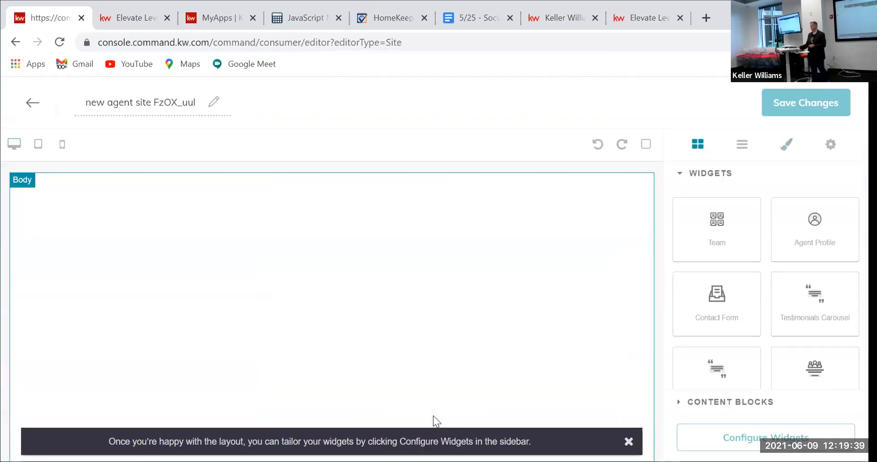
pyautogui.tripleClick(92, 108)
pyautogui.press('BackSpace')
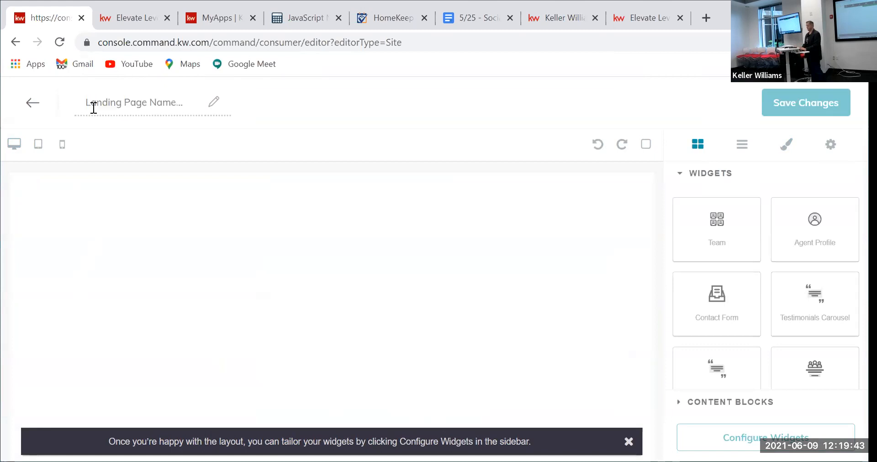
pyautogui.write('Real Estate Blogf')
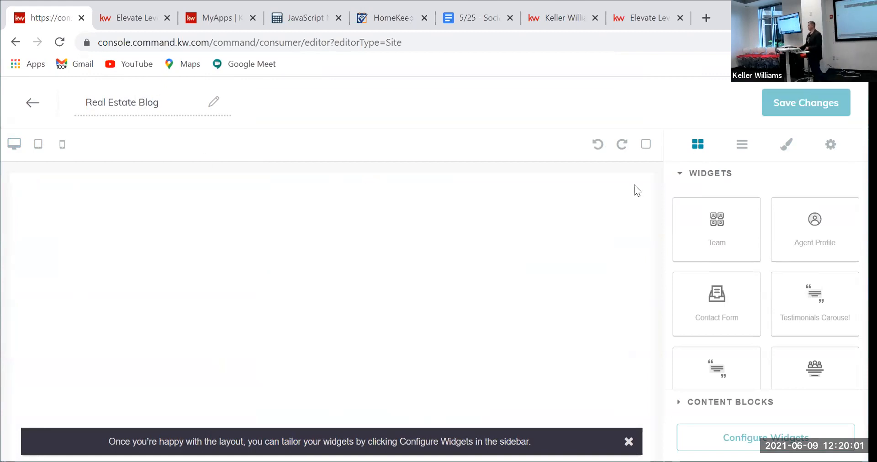
pyautogui.scroll(-3, 740, 294)
pyautogui.scroll(3, 743, 296)
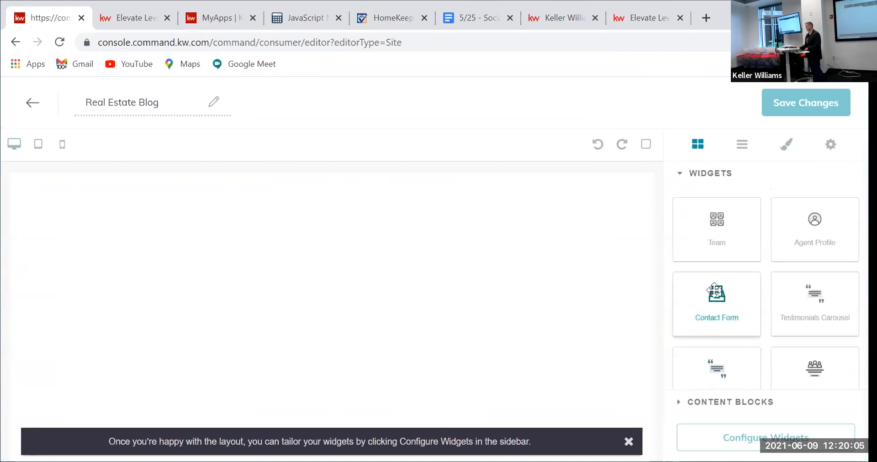
pyautogui.scroll(-2, 713, 289)
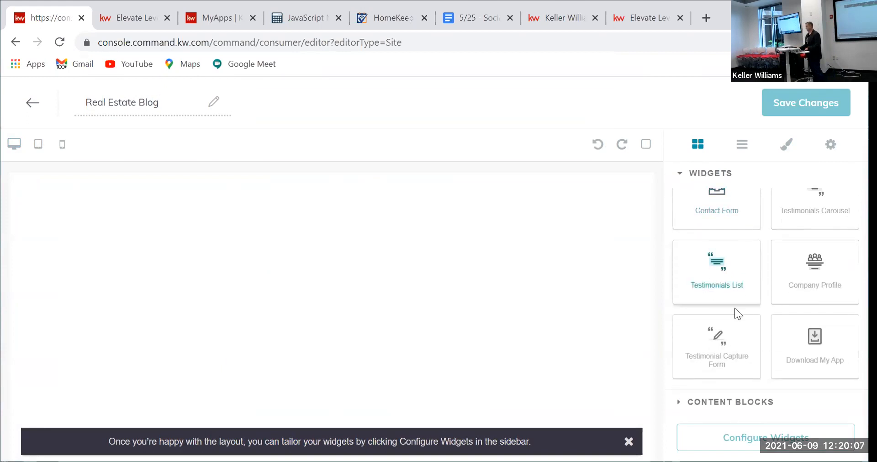
pyautogui.scroll(2, 760, 333)
pyautogui.scroll(-2, 753, 323)
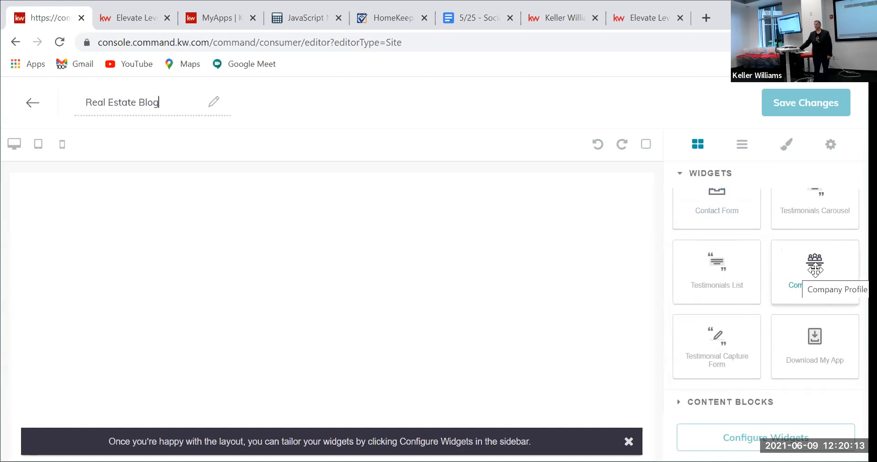
# Step: Drop a Company Profile widget onto the blank blog page and list the widgets needing configuration
pyautogui.moveTo(814, 273); pyautogui.dragTo(261, 223)
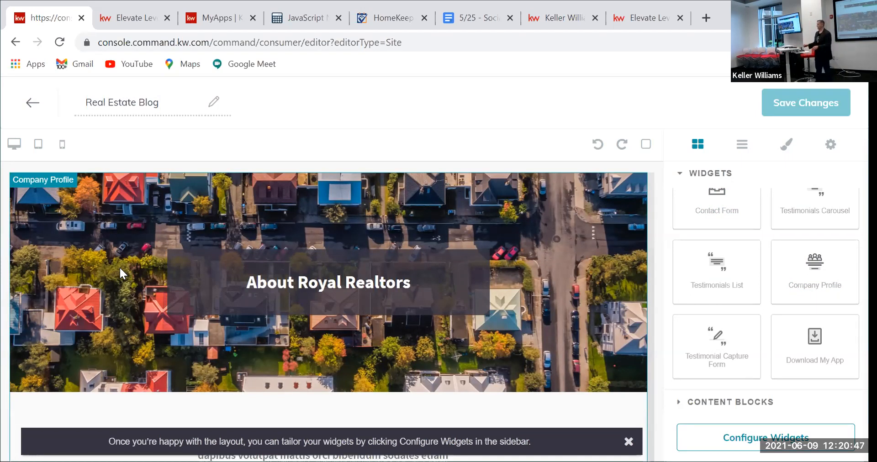
pyautogui.click(776, 437)
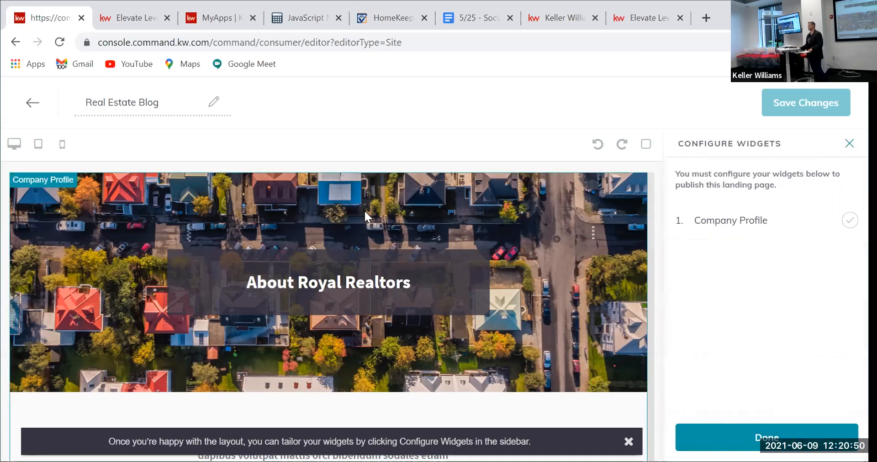
# Step: Change the Company Profile widget's headline to 'My Blog'
pyautogui.click(737, 221)
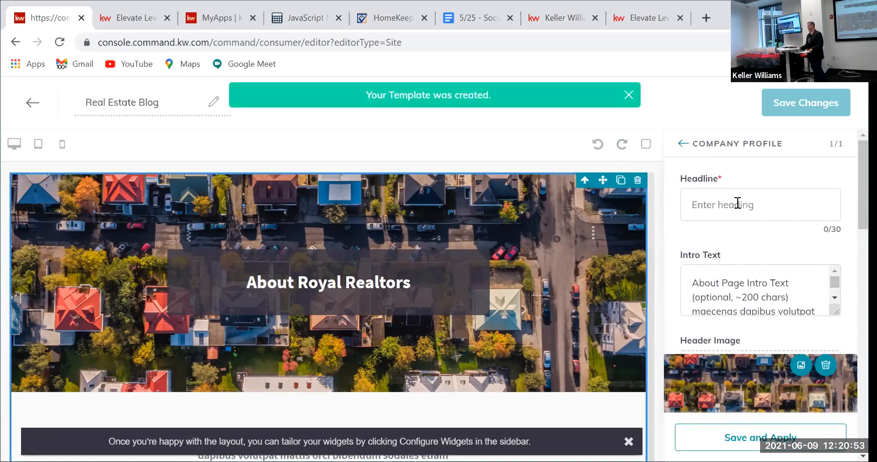
pyautogui.click(737, 204)
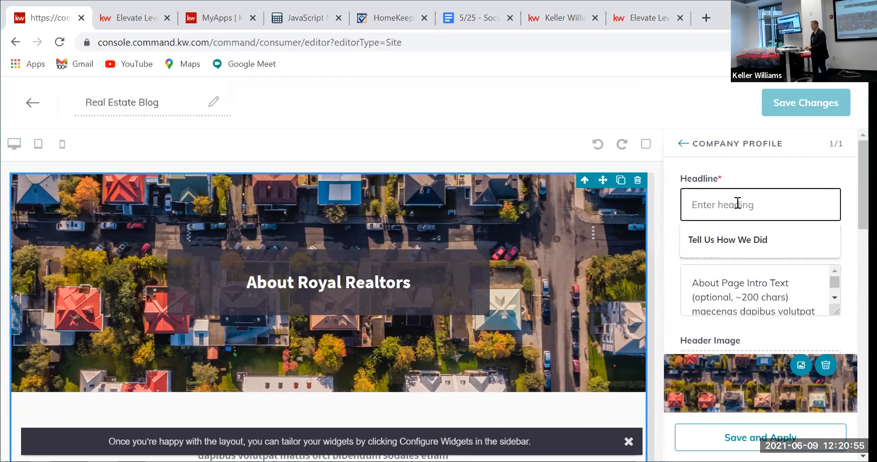
pyautogui.write('Re')
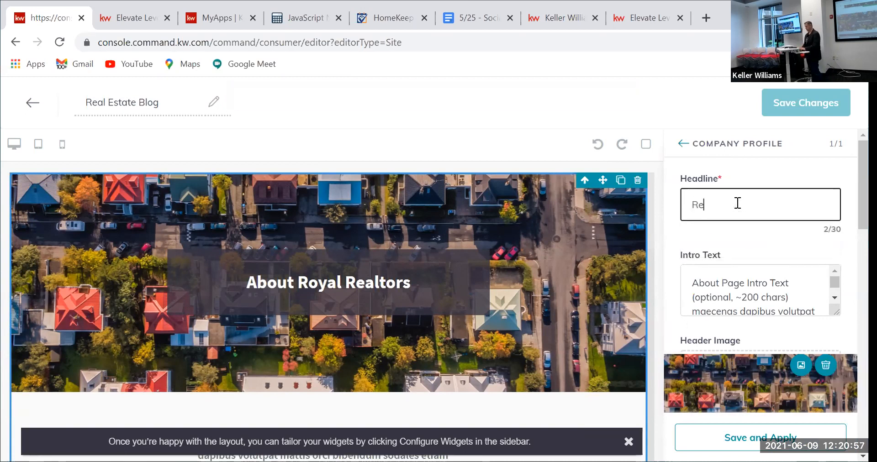
pyautogui.write('al Estate Blog')
pyautogui.moveTo(764, 204); pyautogui.dragTo(589, 215)
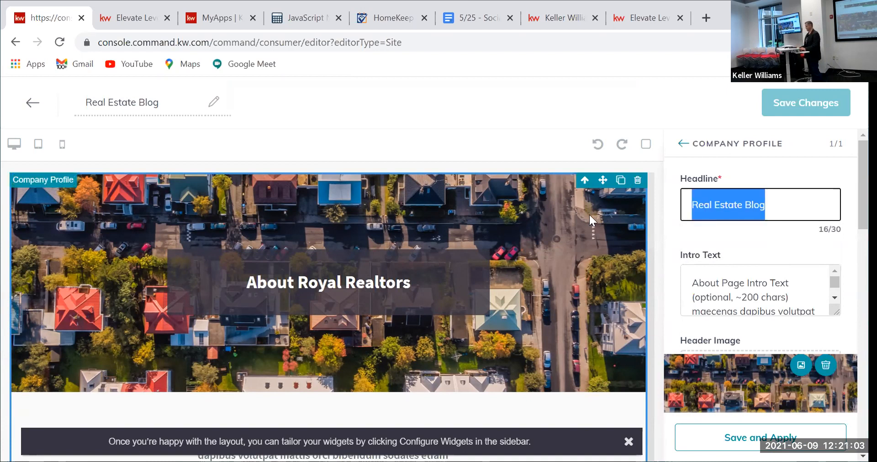
pyautogui.write('Our Blog')
pyautogui.press('BackSpace')
pyautogui.press('BackSpace')
pyautogui.press('BackSpace')
pyautogui.press('BackSpace')
pyautogui.press('BackSpace')
pyautogui.press('BackSpace')
pyautogui.press('BackSpace')
pyautogui.press('BackSpace')
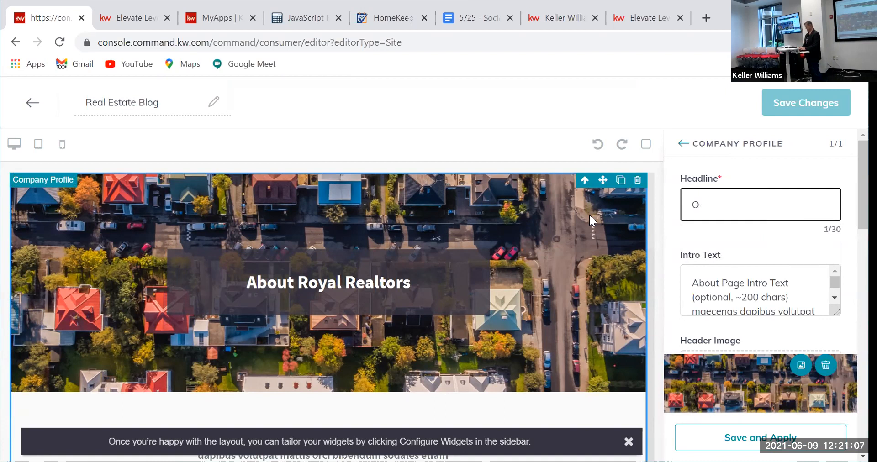
pyautogui.write('My Blog')
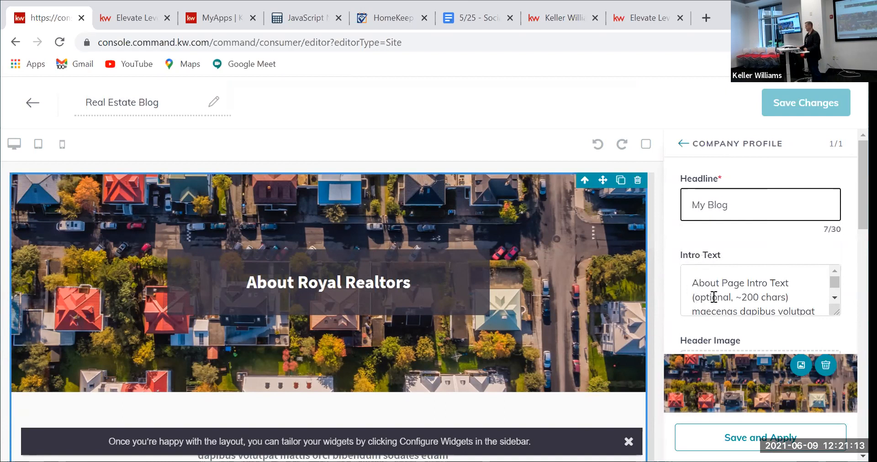
pyautogui.scroll(-5, 725, 292)
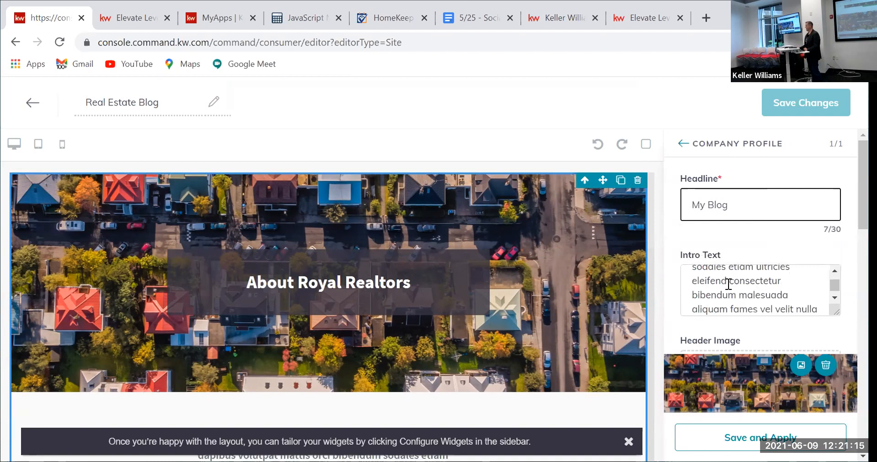
pyautogui.scroll(-2, 690, 295)
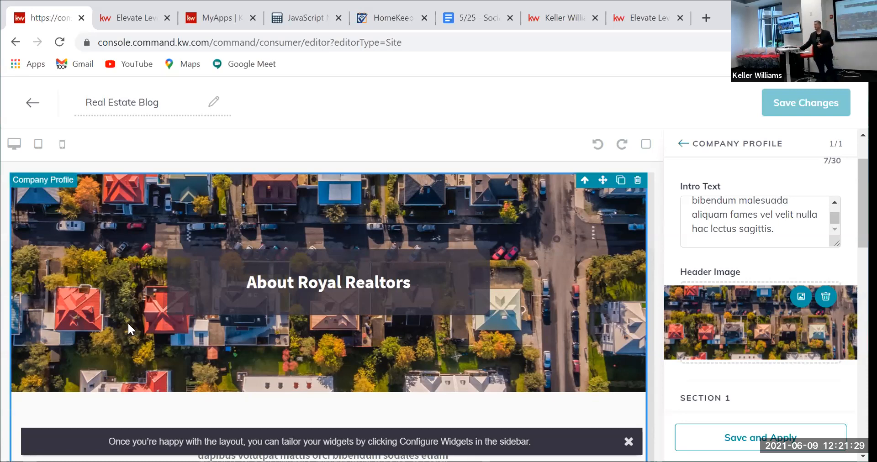
pyautogui.click(801, 298)
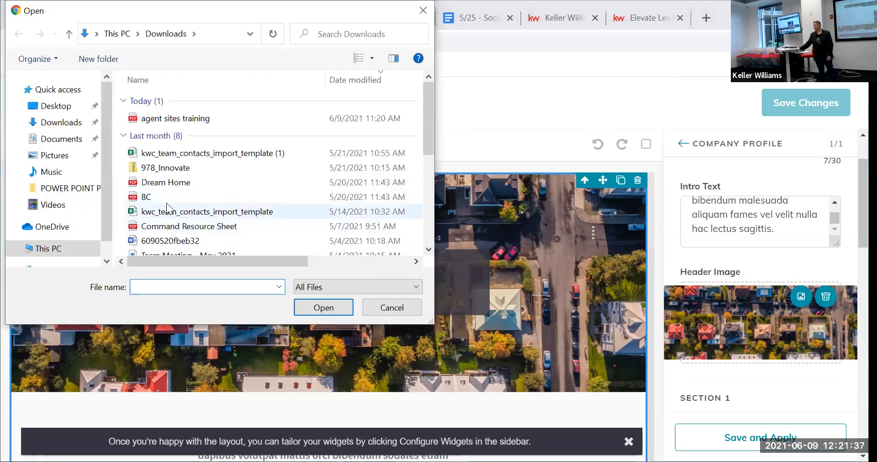
pyautogui.scroll(-2, 168, 208)
pyautogui.scroll(-2, 168, 207)
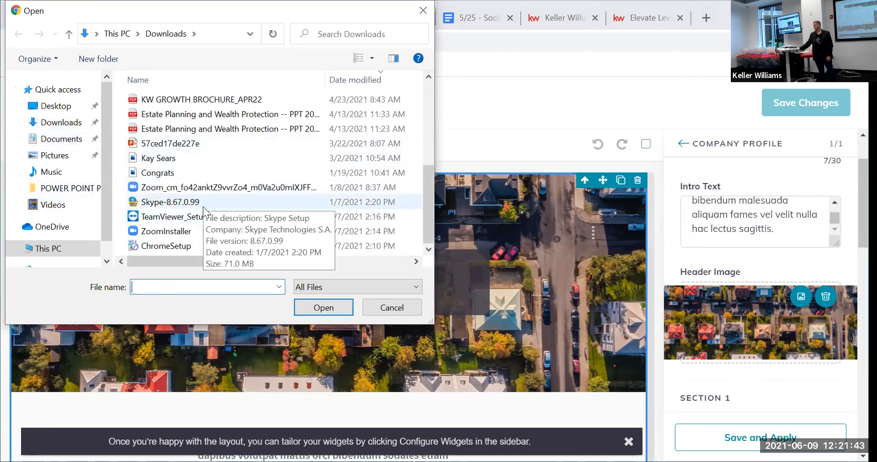
pyautogui.scroll(4, 203, 207)
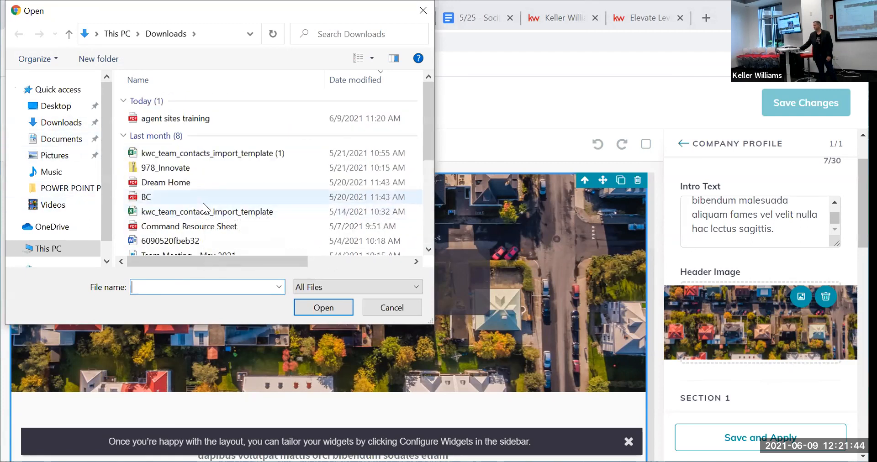
pyautogui.click(406, 310)
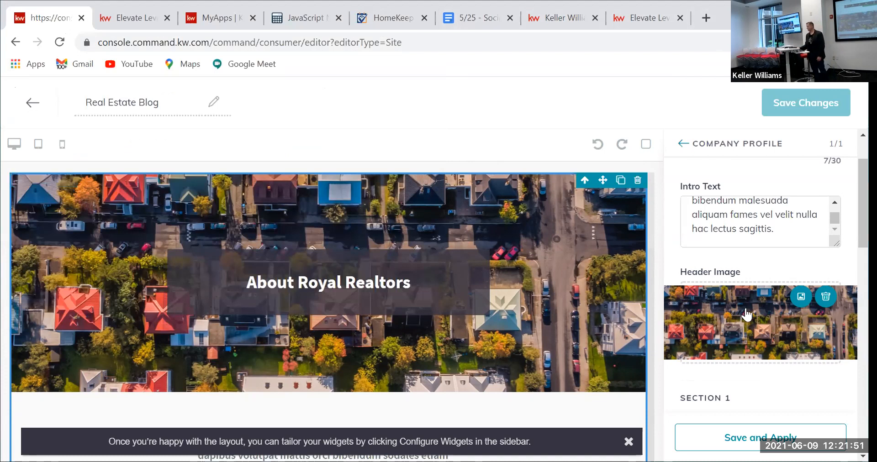
# Step: Clear the Section 1 heading and text, and remove the Section 1 placeholder image
pyautogui.scroll(-2, 751, 294)
pyautogui.scroll(-2, 749, 298)
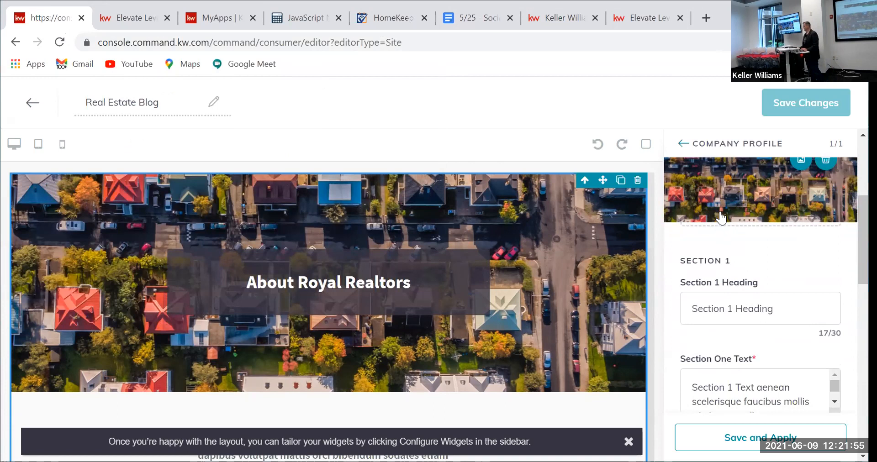
pyautogui.scroll(1, 732, 259)
pyautogui.scroll(3, 732, 259)
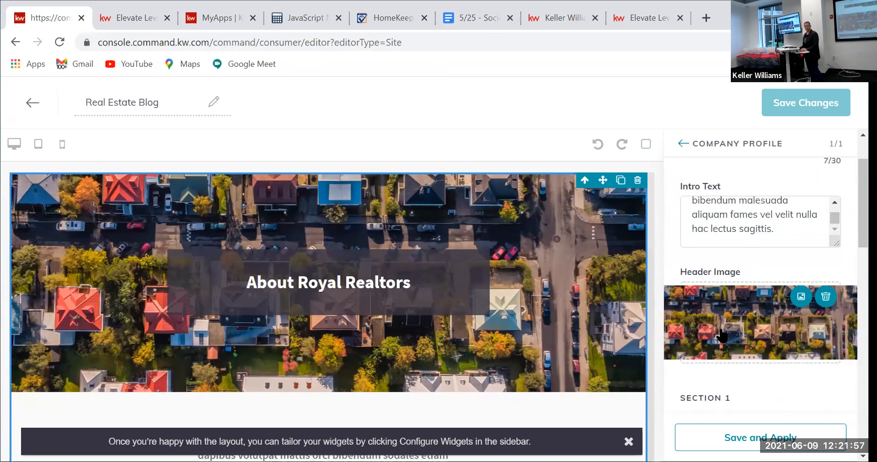
pyautogui.scroll(-4, 764, 329)
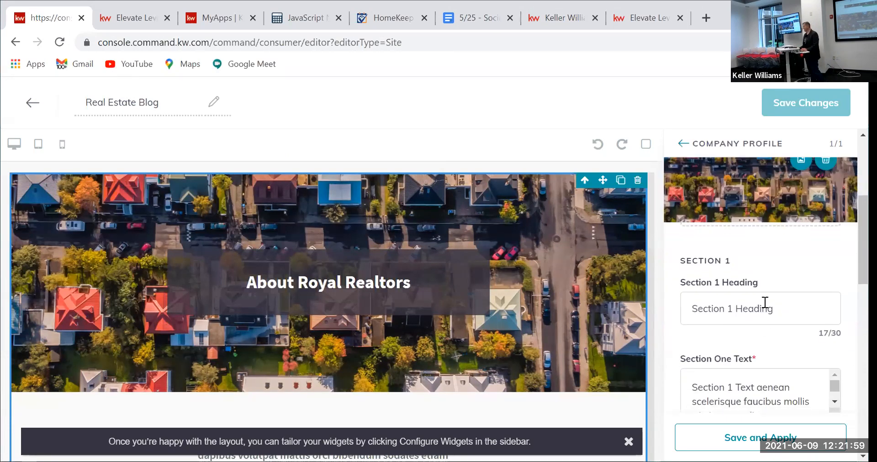
pyautogui.click(789, 310)
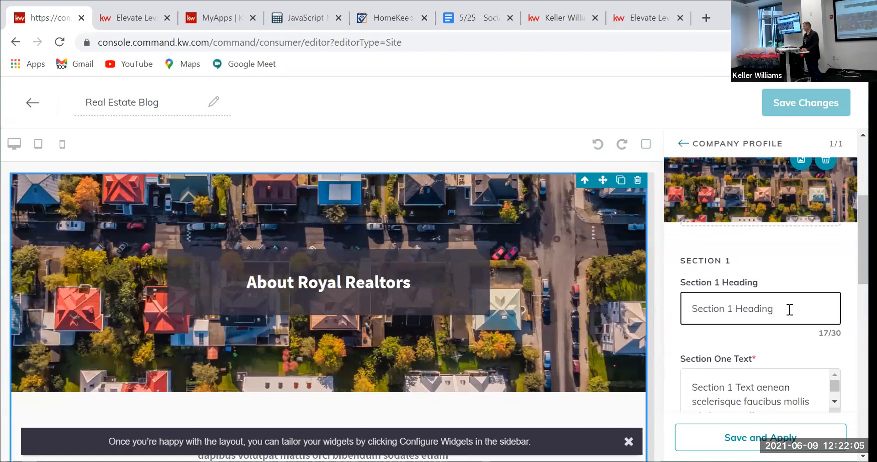
pyautogui.scroll(-1, 790, 310)
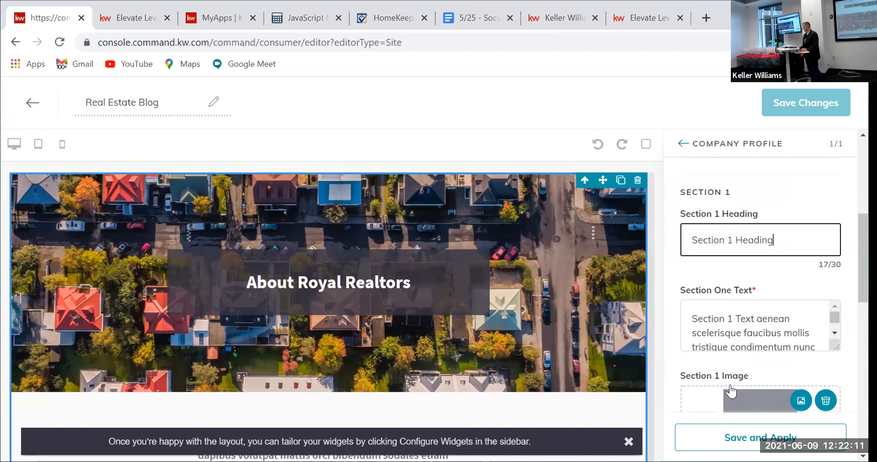
pyautogui.moveTo(781, 239); pyautogui.dragTo(677, 238)
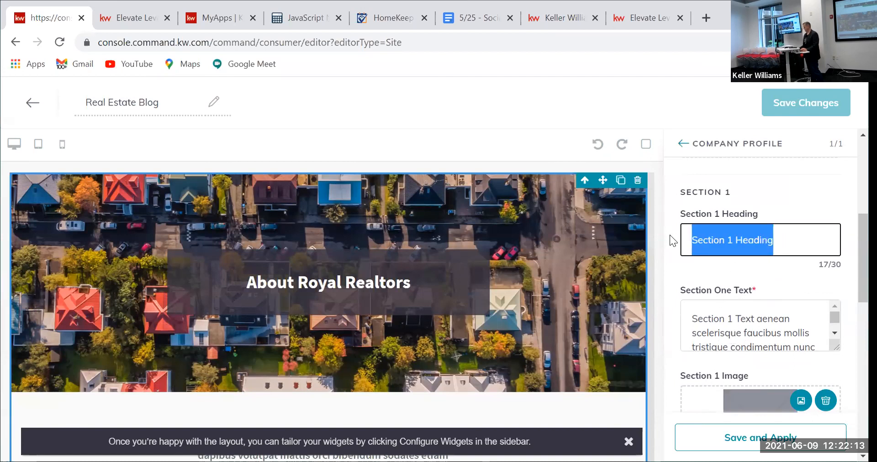
pyautogui.press('BackSpace')
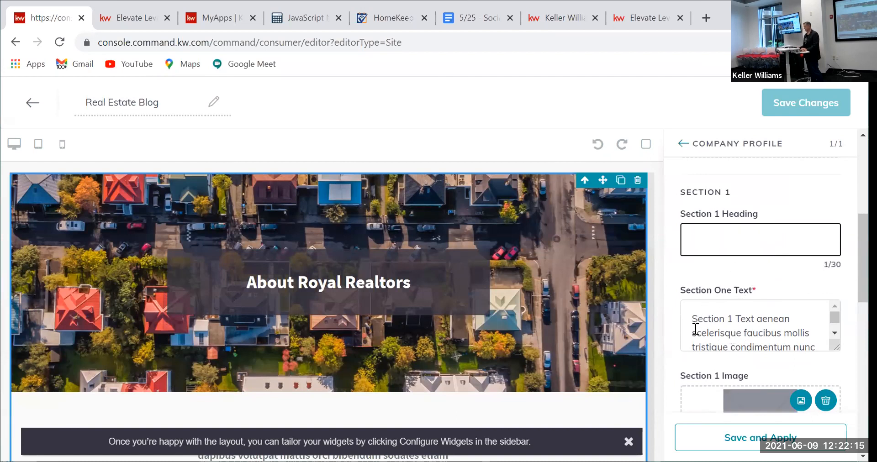
pyautogui.moveTo(691, 316); pyautogui.dragTo(803, 362)
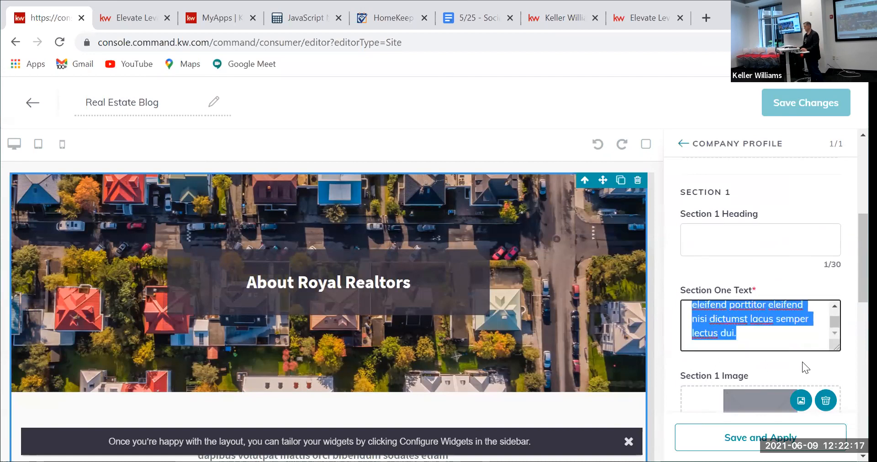
pyautogui.press('BackSpace')
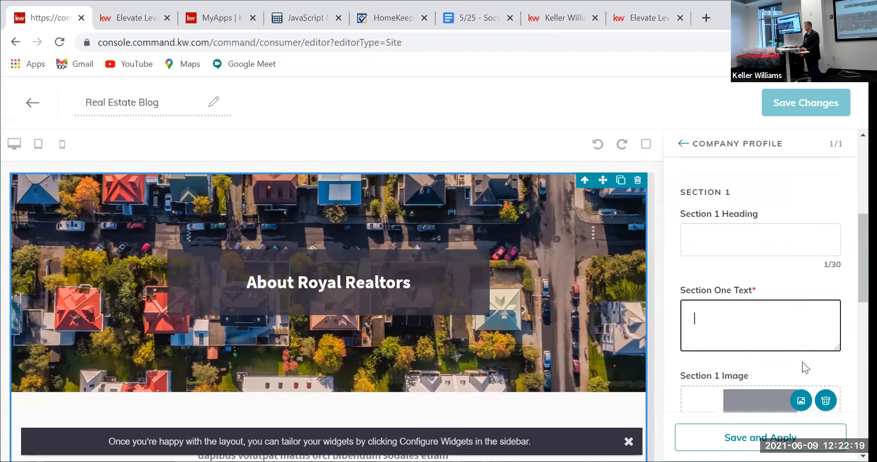
pyautogui.scroll(-1, 722, 302)
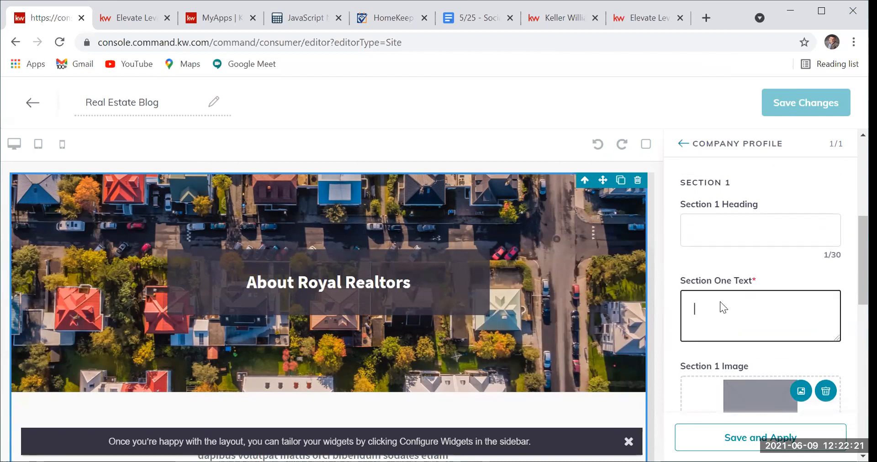
pyautogui.scroll(-3, 720, 302)
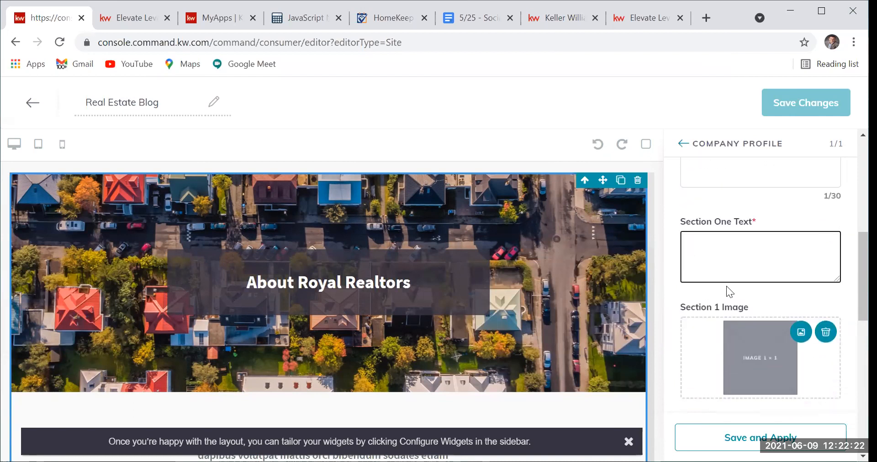
pyautogui.click(826, 334)
# Step: Clear the Section 2 heading and Section Two Text, and remove the Section 2 image
pyautogui.scroll(-7, 740, 320)
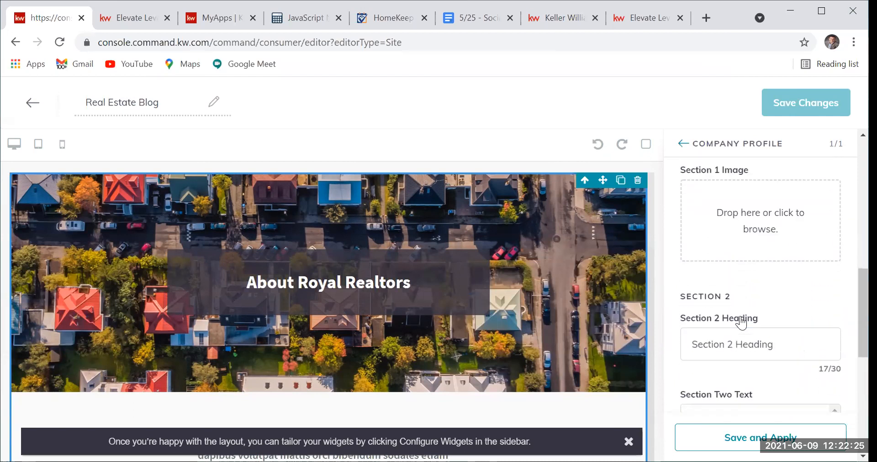
pyautogui.moveTo(784, 342); pyautogui.dragTo(659, 351)
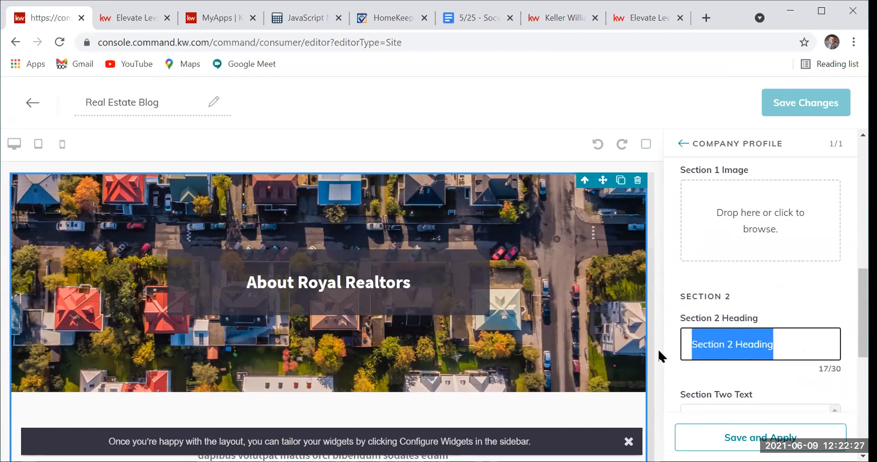
pyautogui.press('BackSpace')
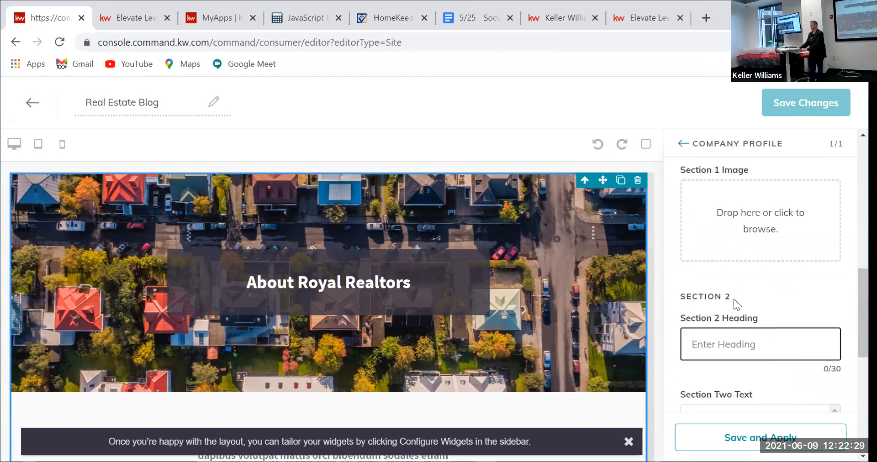
pyautogui.scroll(-2, 734, 298)
pyautogui.moveTo(690, 354); pyautogui.dragTo(787, 395)
pyautogui.press('BackSpace')
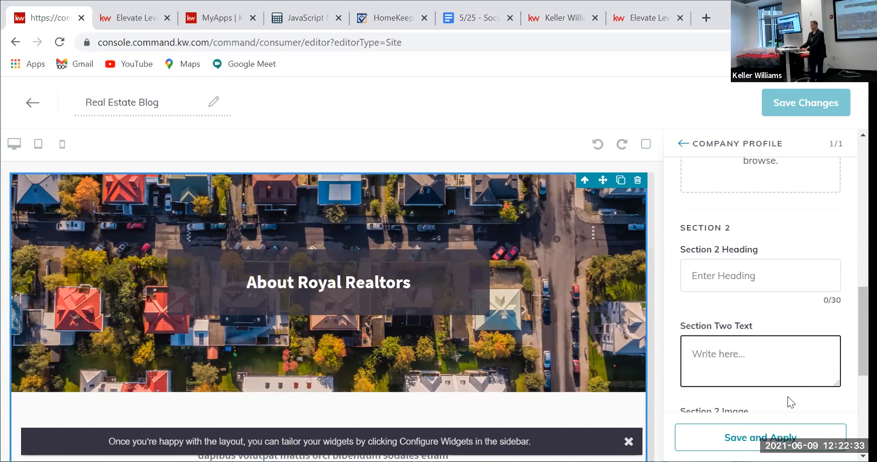
pyautogui.scroll(-2, 737, 302)
pyautogui.click(827, 370)
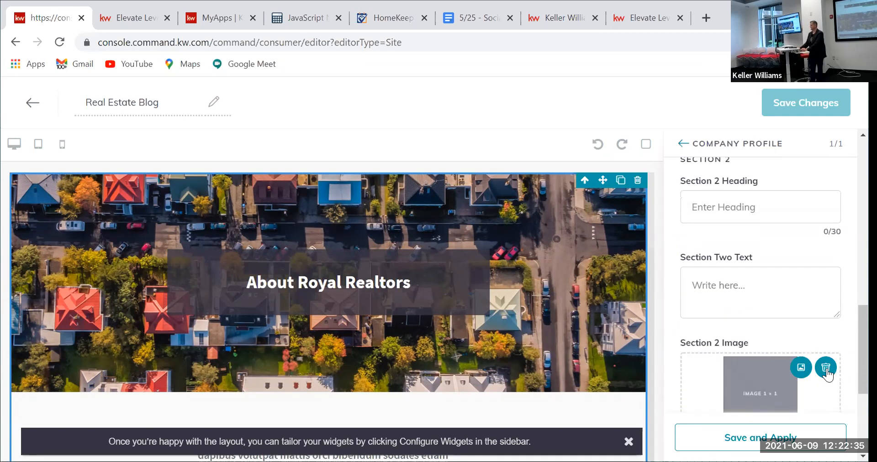
pyautogui.scroll(-2, 760, 313)
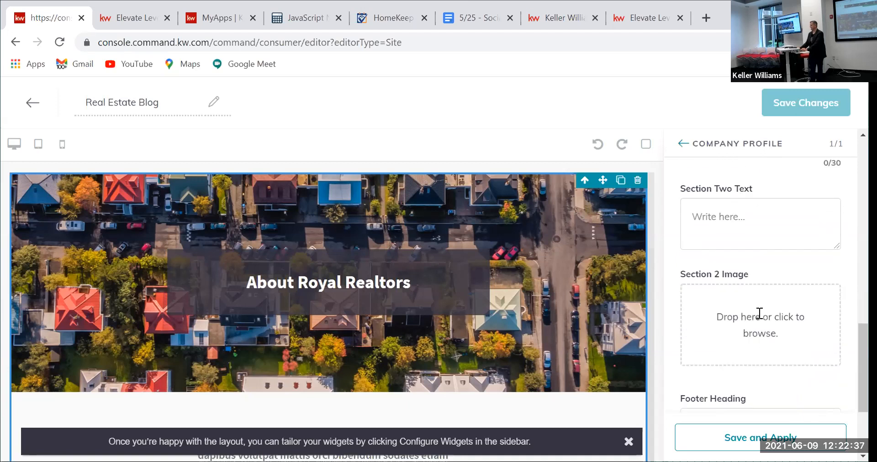
pyautogui.scroll(-2, 760, 322)
pyautogui.scroll(10, 760, 320)
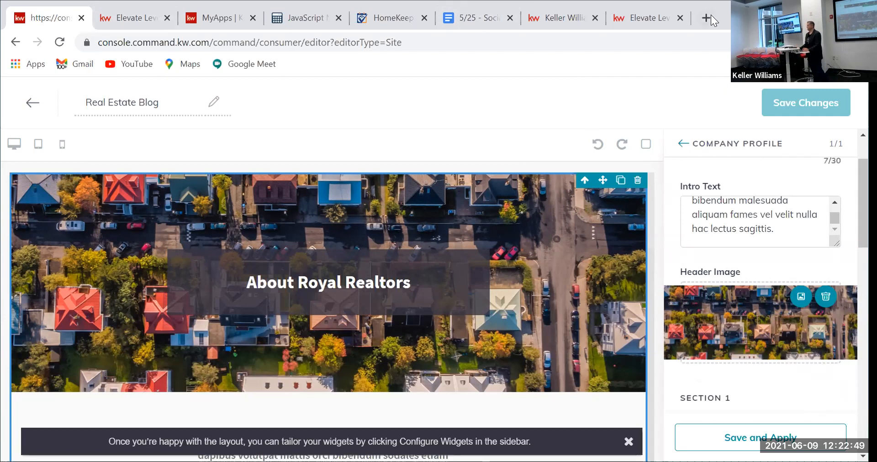
# Step: Review the owned apps list in KW Marketplace, return to the blog editor, and start a new tab
pyautogui.click(218, 19)
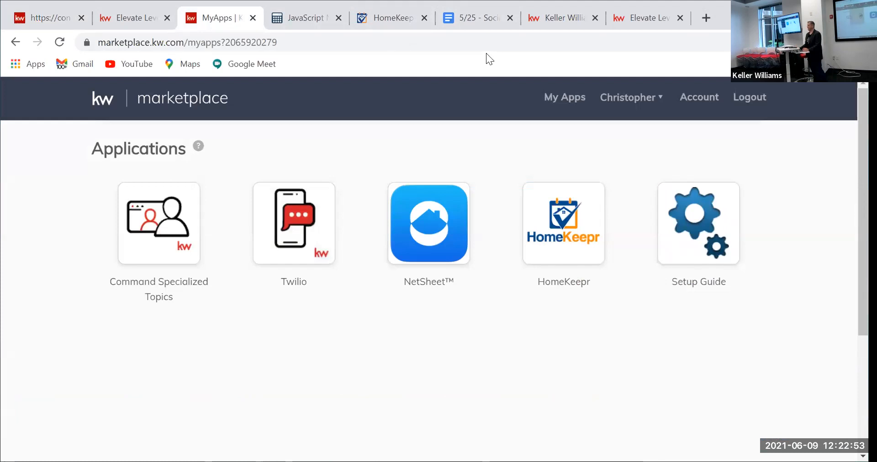
pyautogui.moveTo(550, 218)
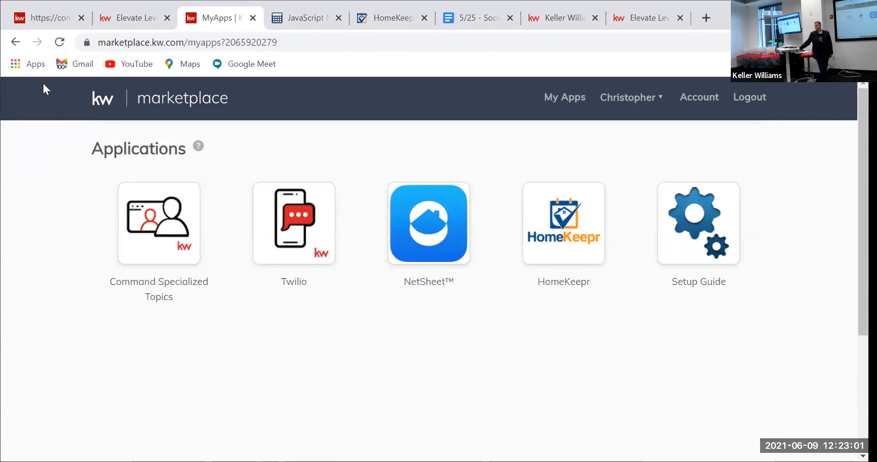
pyautogui.click(53, 19)
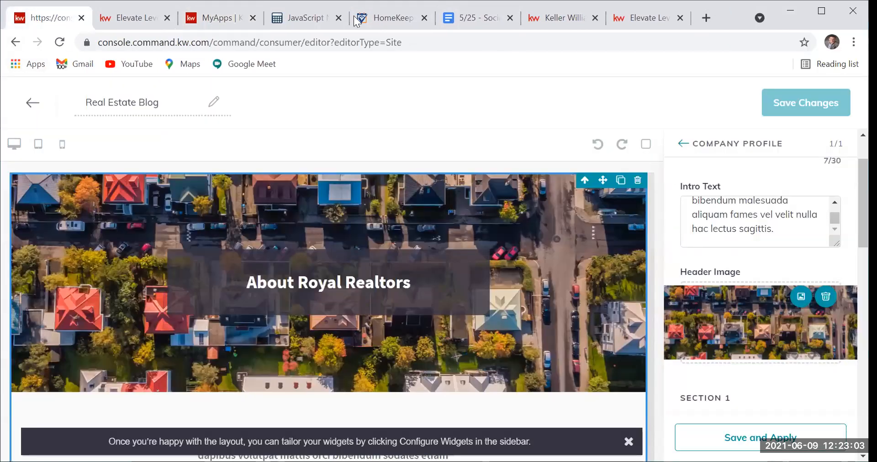
pyautogui.click(704, 21)
# Step: Load agent.kw.com in the new tab and launch KW Marketplace from the Command top bar
pyautogui.write('c')
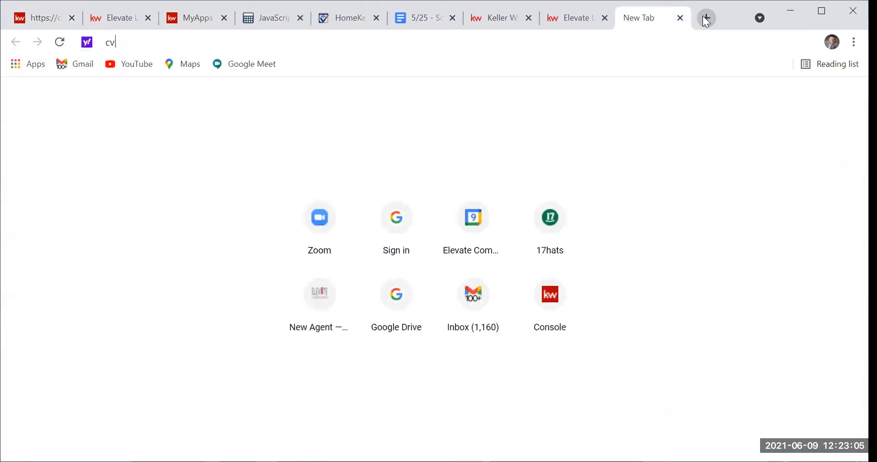
pyautogui.press('BackSpace')
pyautogui.write('age')
pyautogui.press('Return')
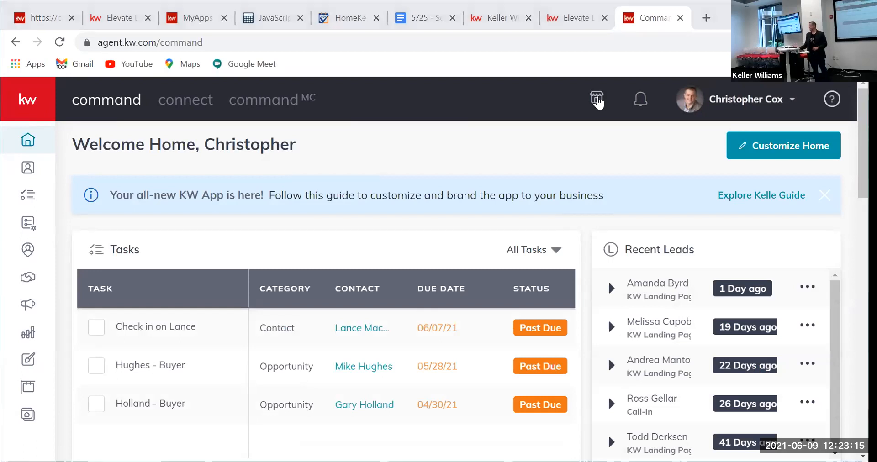
pyautogui.click(597, 100)
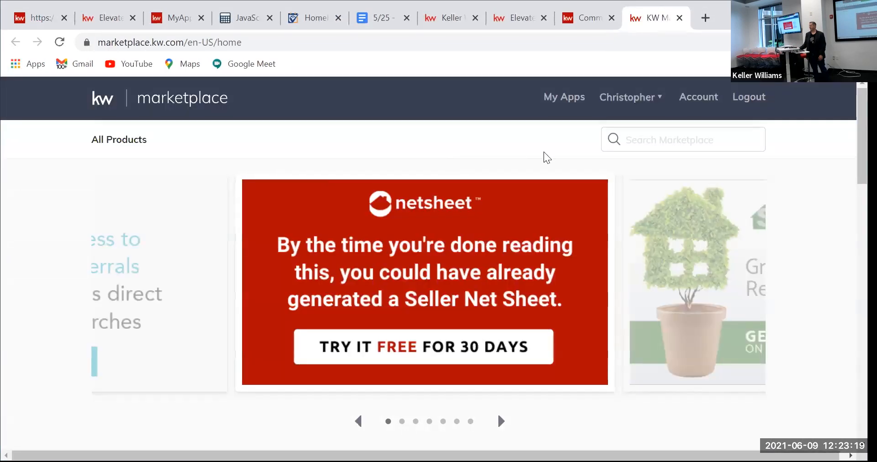
# Step: Search the Marketplace for HomeKeepr and open its app details
pyautogui.click(648, 138)
pyautogui.write('hoi')
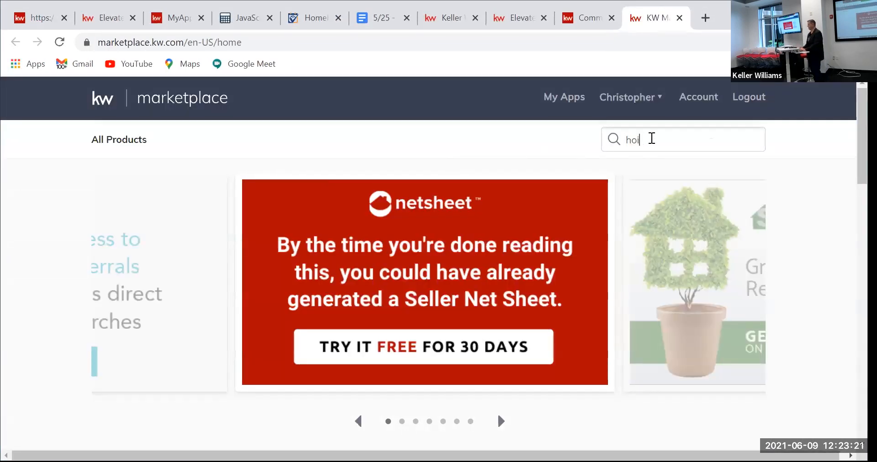
pyautogui.write('mekeep')
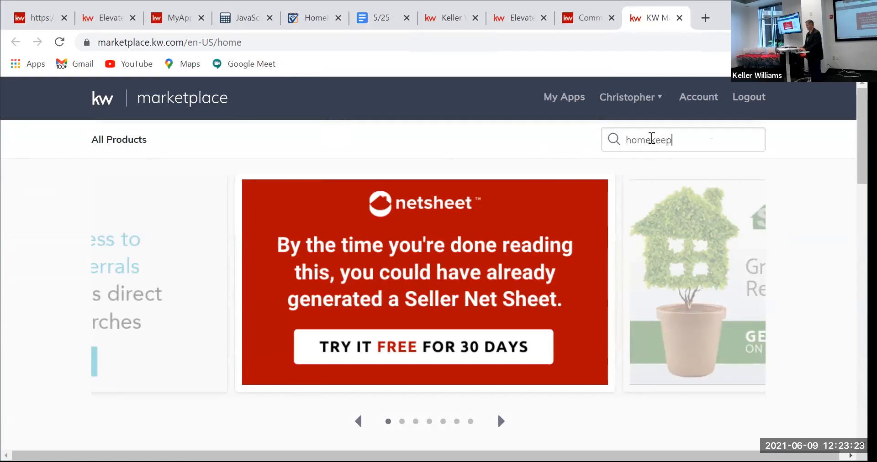
pyautogui.write('rt')
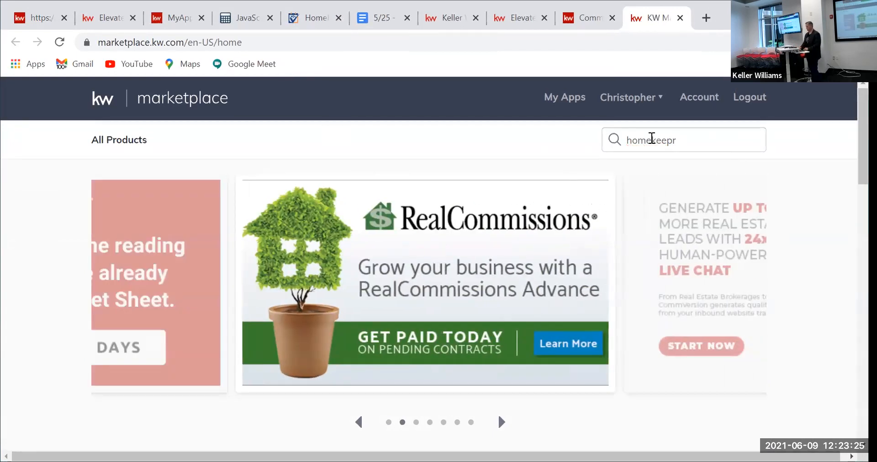
pyautogui.press('Return')
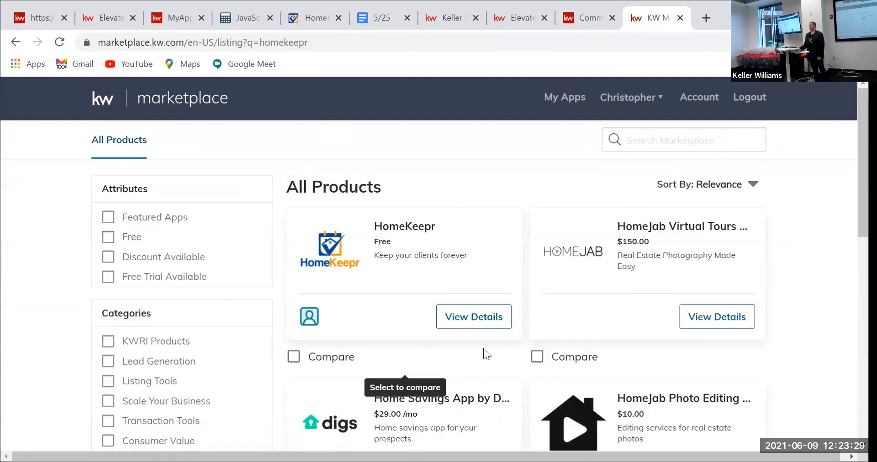
pyautogui.click(464, 315)
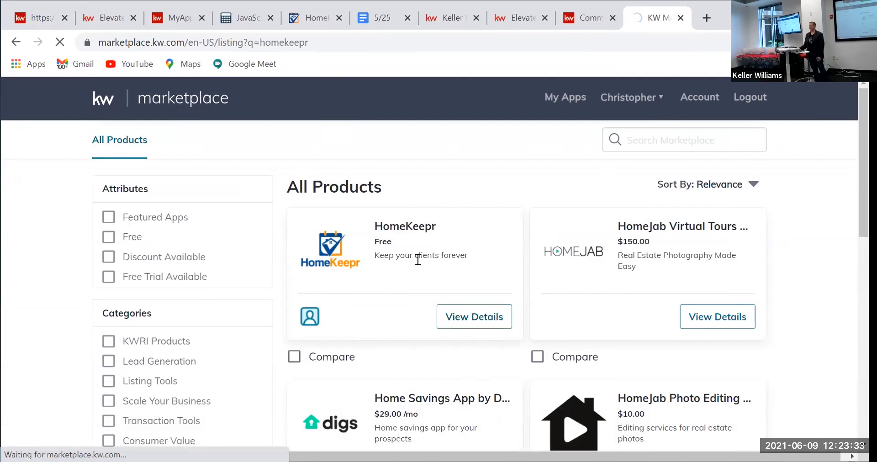
pyautogui.scroll(-8, 411, 265)
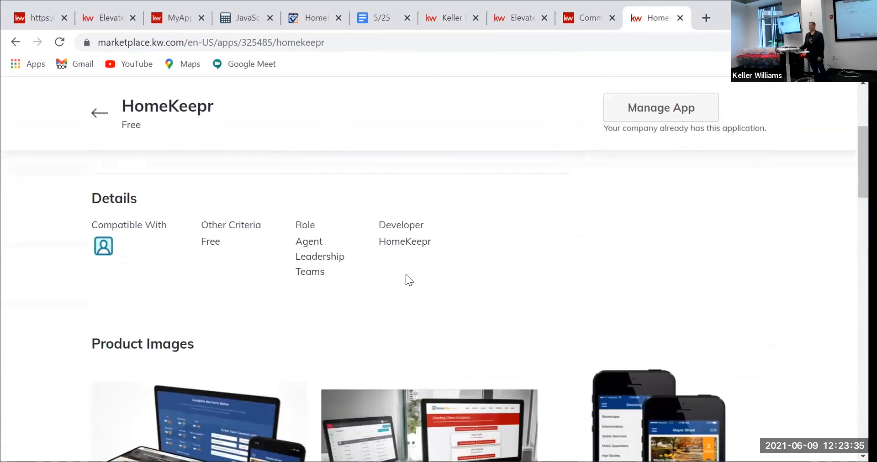
pyautogui.scroll(-2, 406, 280)
pyautogui.scroll(7, 411, 284)
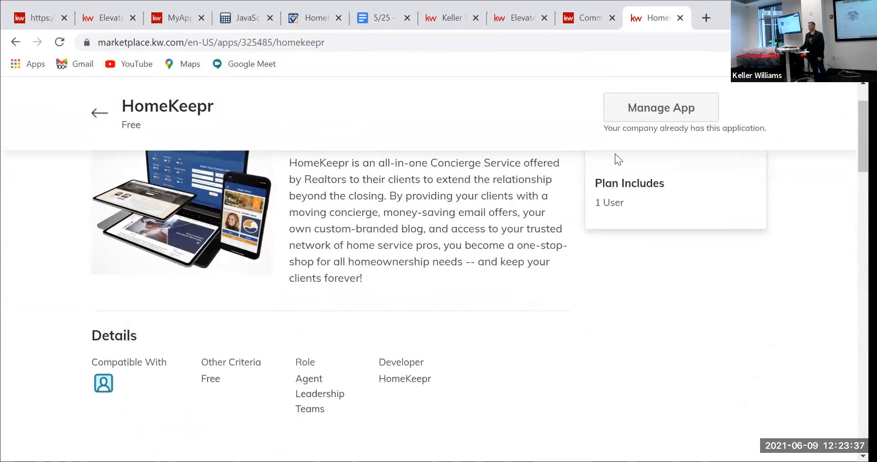
# Step: Open HomeKeepr's subscription management page, then switch to the HomeKeepr for Pros tab
pyautogui.click(666, 115)
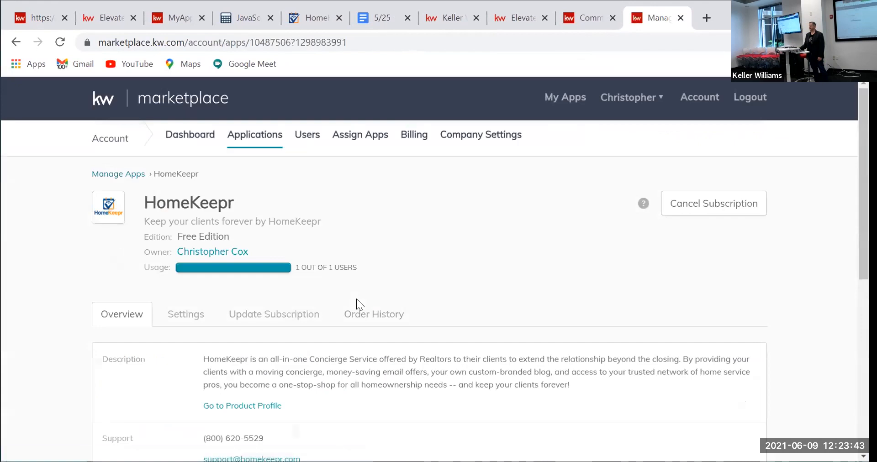
pyautogui.scroll(-3, 234, 304)
pyautogui.scroll(3, 238, 319)
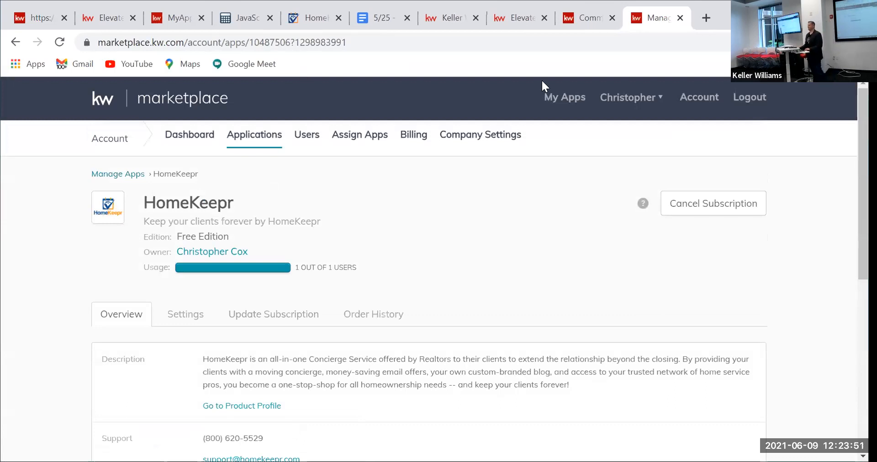
pyautogui.click(300, 16)
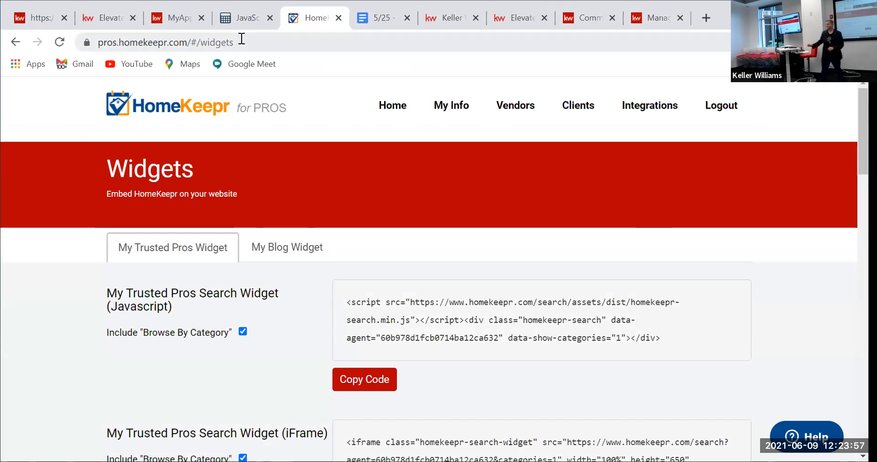
# Step: From the HomeKeepr dashboard's Widgets page, copy the iFrame code for the My Trusted Pros Search Widget
pyautogui.click(131, 107)
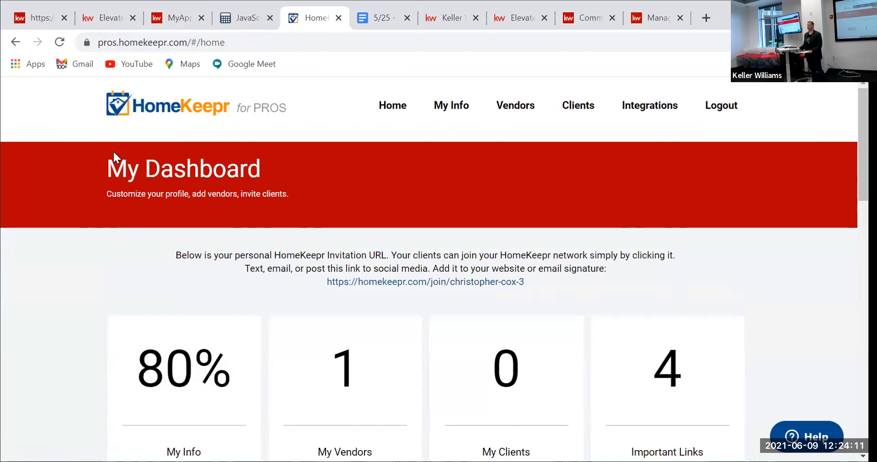
pyautogui.scroll(-5, 128, 174)
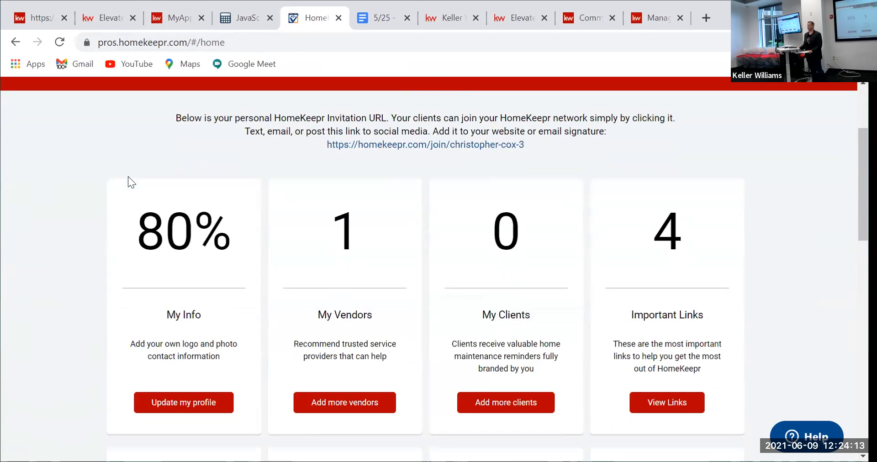
pyautogui.scroll(-1, 134, 189)
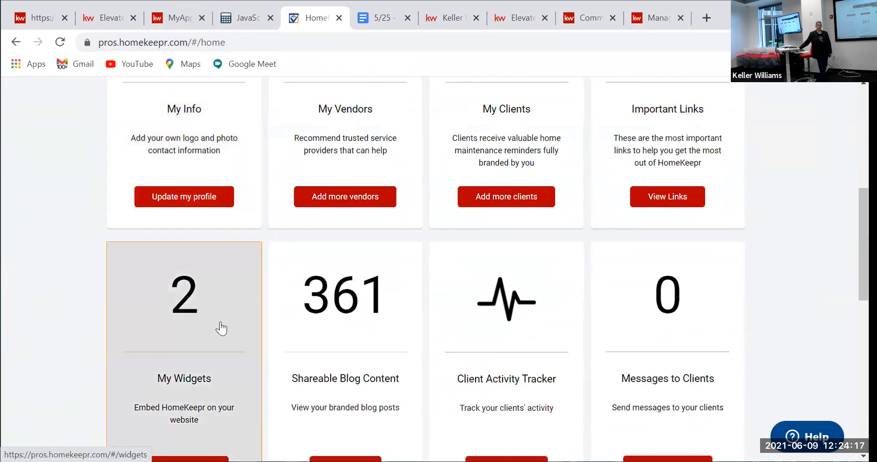
pyautogui.scroll(-1, 227, 320)
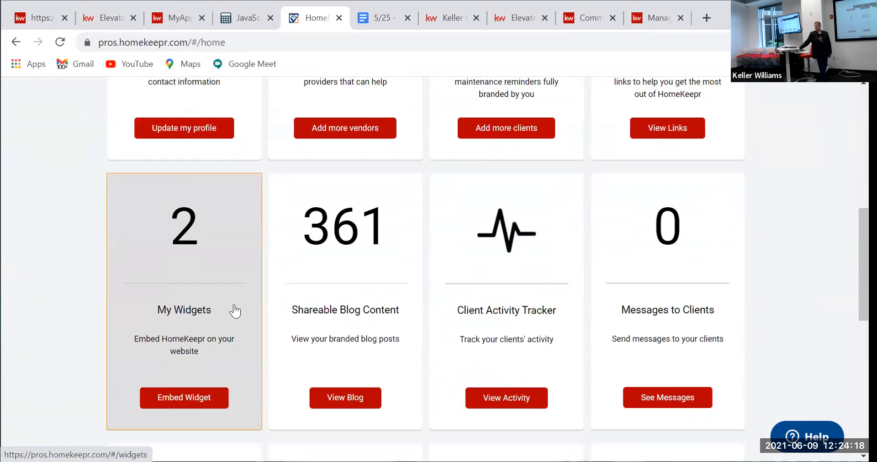
pyautogui.click(204, 393)
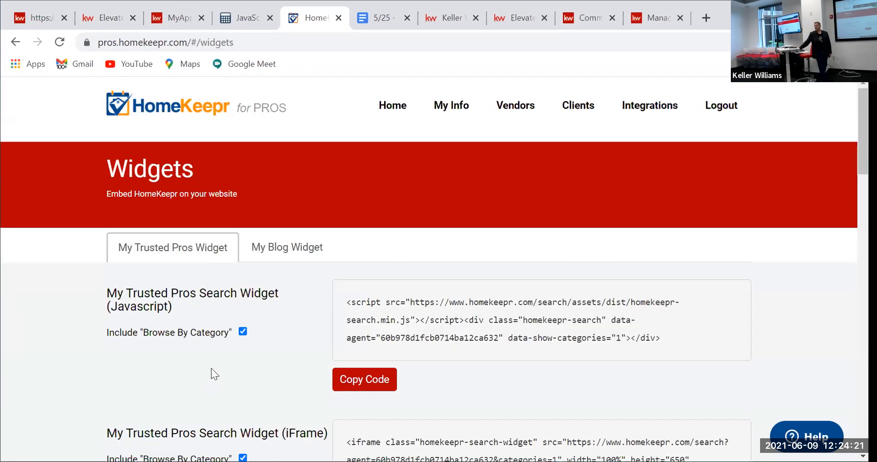
pyautogui.scroll(-1, 229, 361)
pyautogui.scroll(-1, 242, 256)
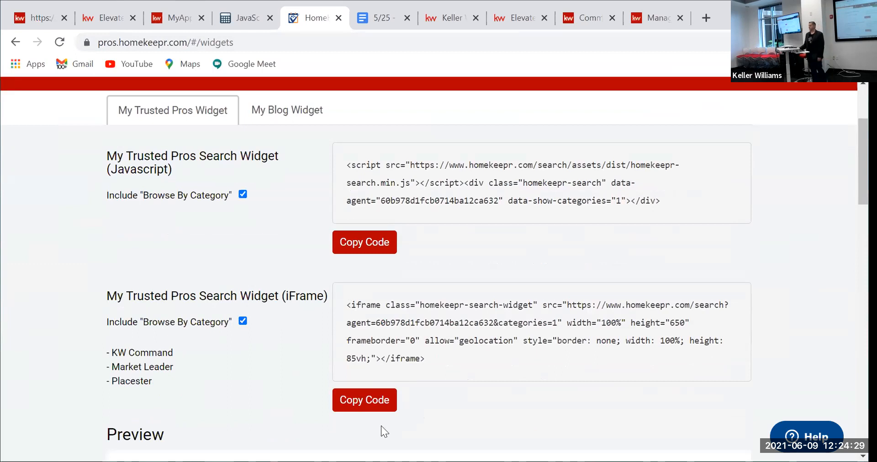
pyautogui.click(370, 408)
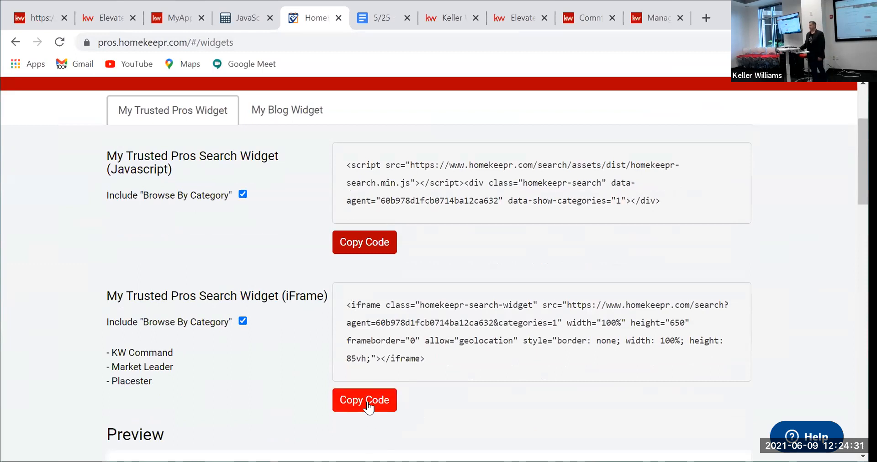
pyautogui.scroll(-3, 293, 332)
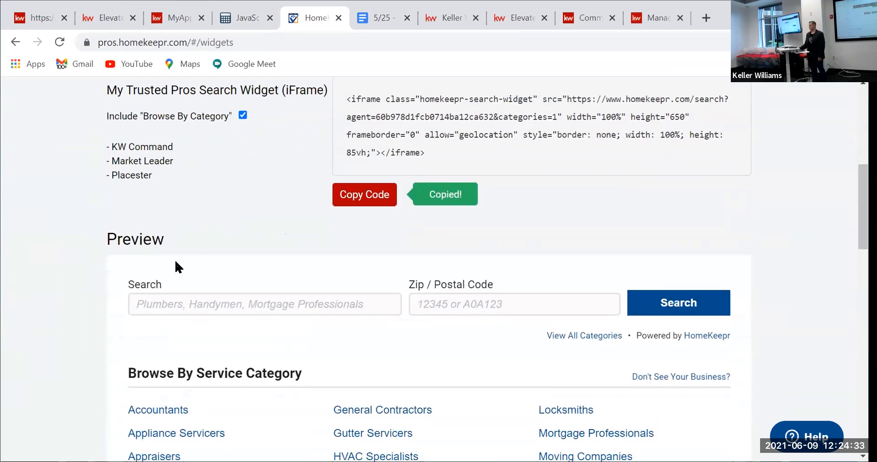
pyautogui.scroll(7, 247, 206)
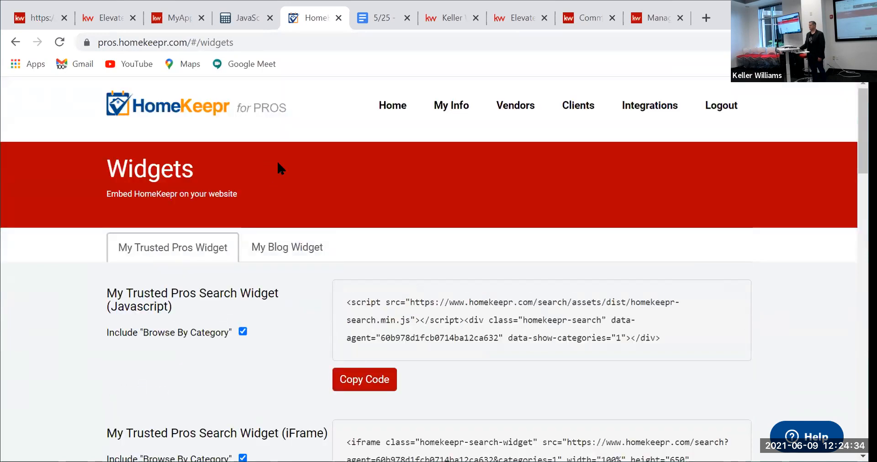
pyautogui.click(14, 44)
# Step: Copy the My Blog Widget's iframe code from HomeKeepr's Widgets page, then return to the KW Command tab
pyautogui.scroll(-8, 170, 274)
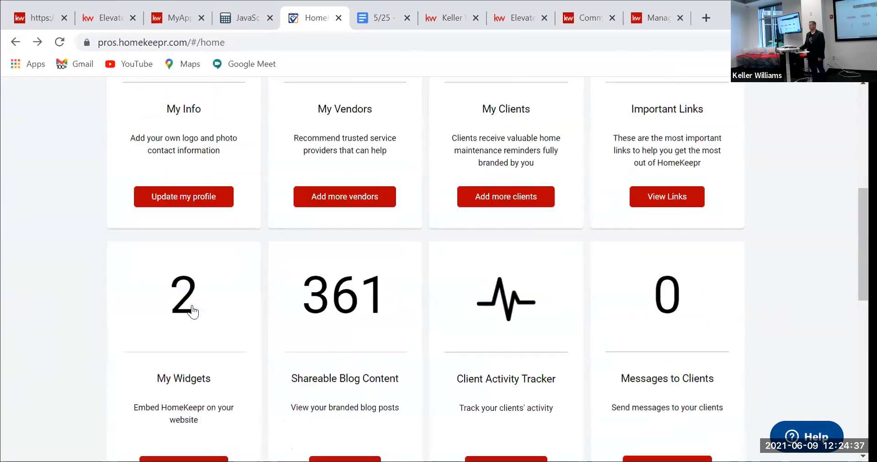
pyautogui.scroll(-3, 192, 311)
pyautogui.click(200, 243)
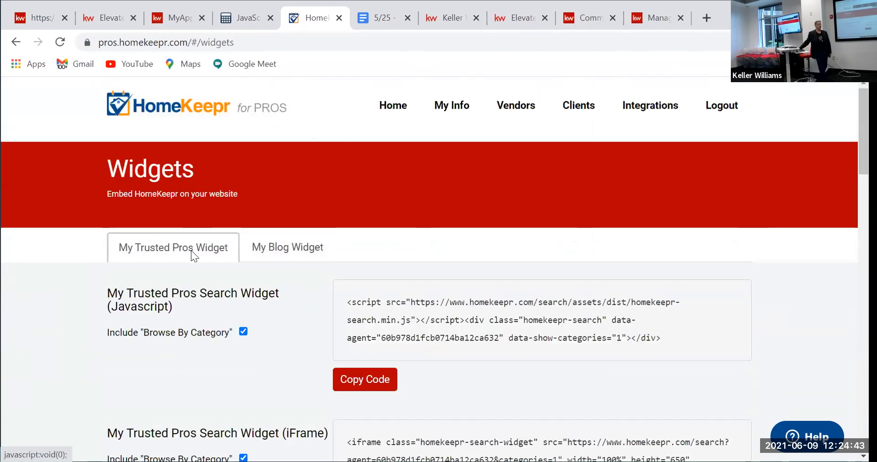
pyautogui.click(283, 250)
pyautogui.scroll(-2, 293, 250)
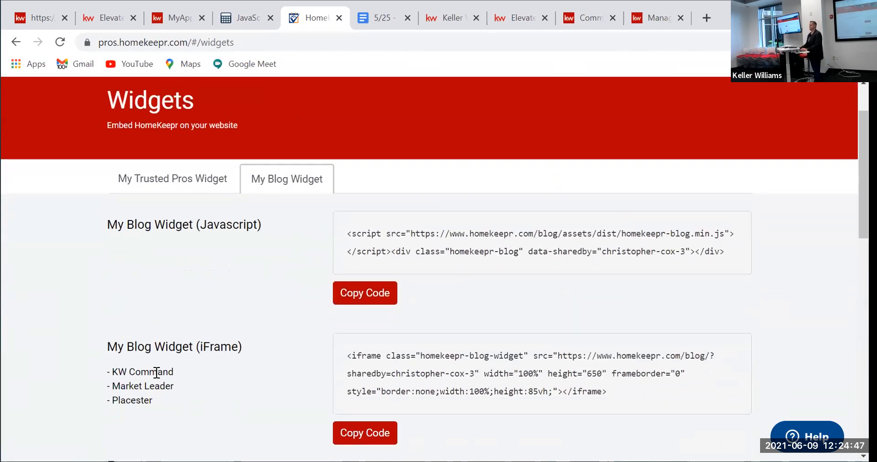
pyautogui.click(359, 439)
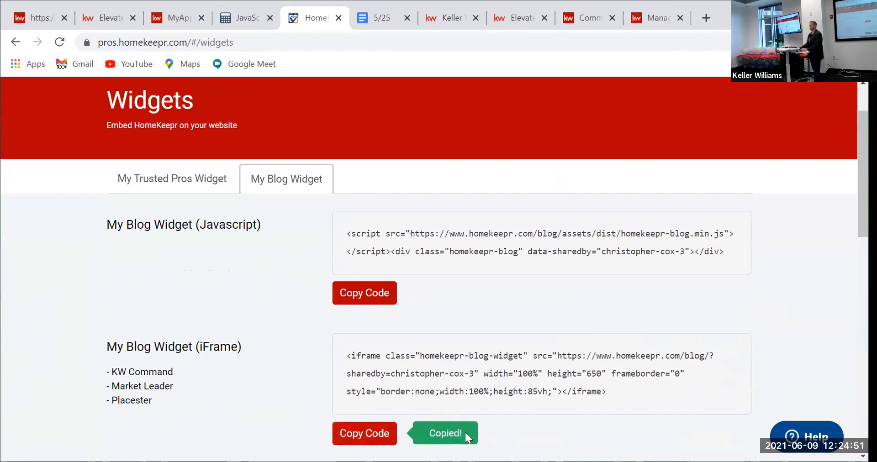
pyautogui.scroll(-6, 260, 318)
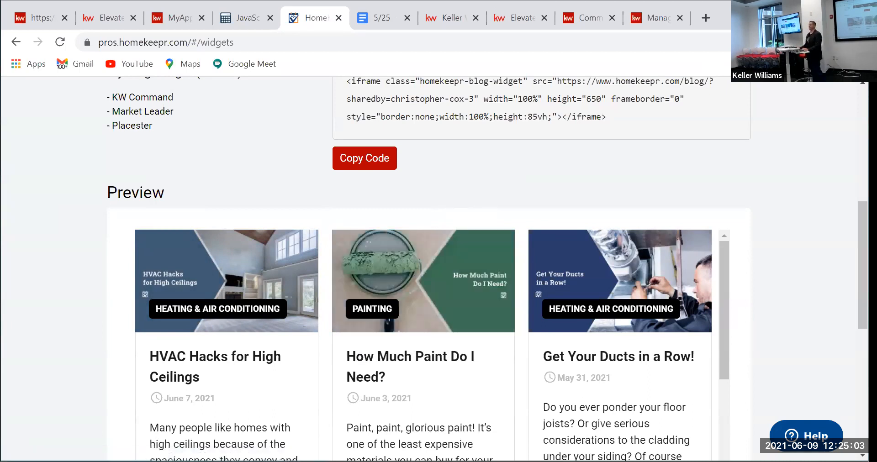
pyautogui.click(32, 15)
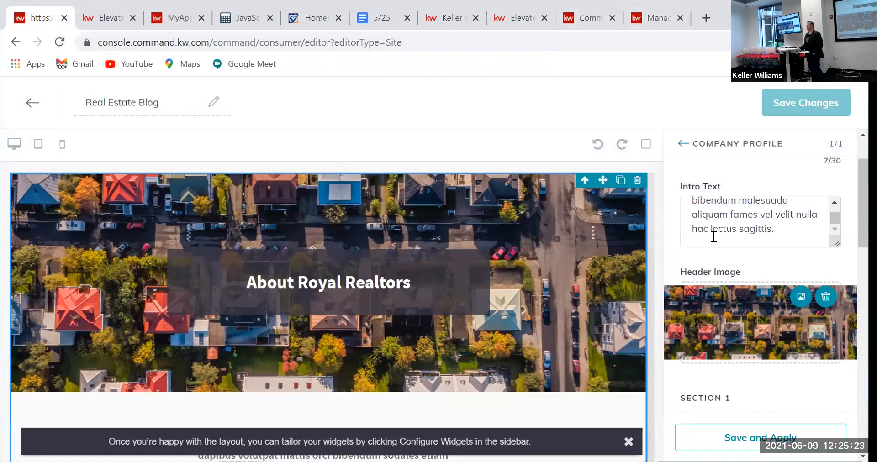
# Step: Replace the old Intro Text with the pasted HomeKeepr blog iframe code and apply it
pyautogui.scroll(5, 714, 237)
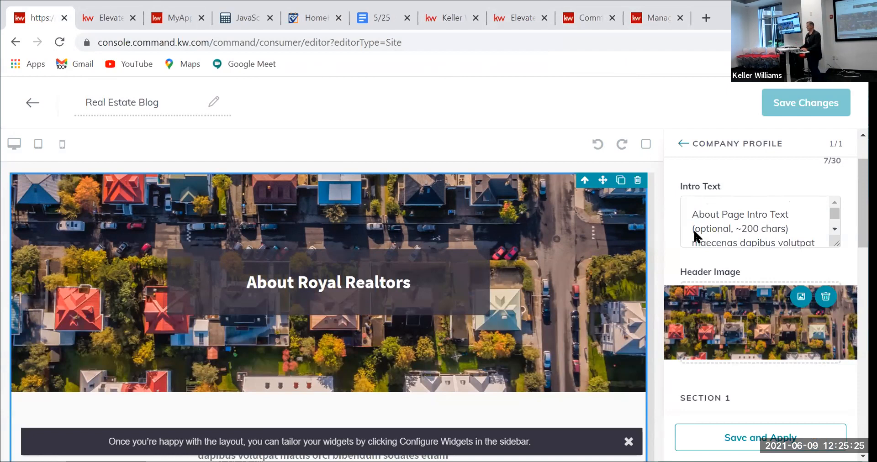
pyautogui.scroll(3, 695, 230)
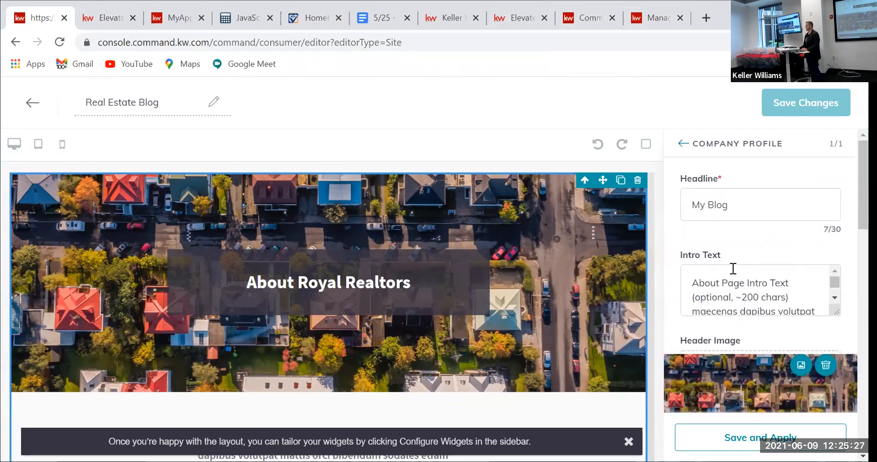
pyautogui.moveTo(693, 281); pyautogui.dragTo(819, 337)
pyautogui.press('BackSpace')
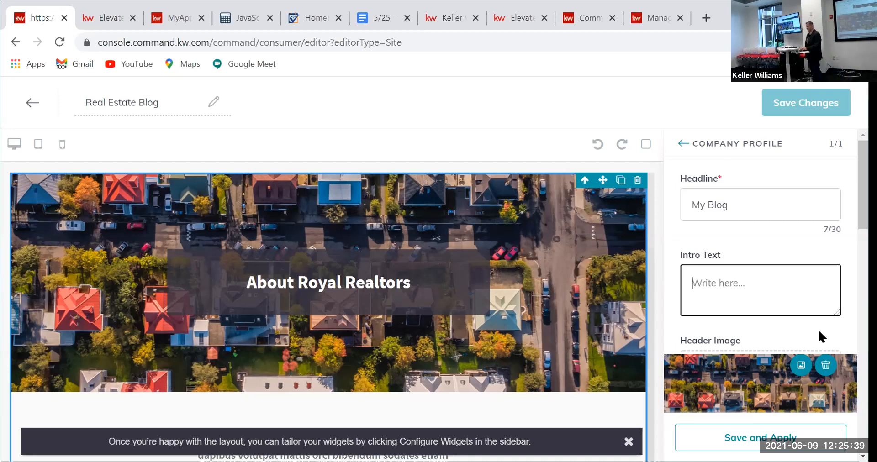
pyautogui.hotkey('ctrl', 'v')
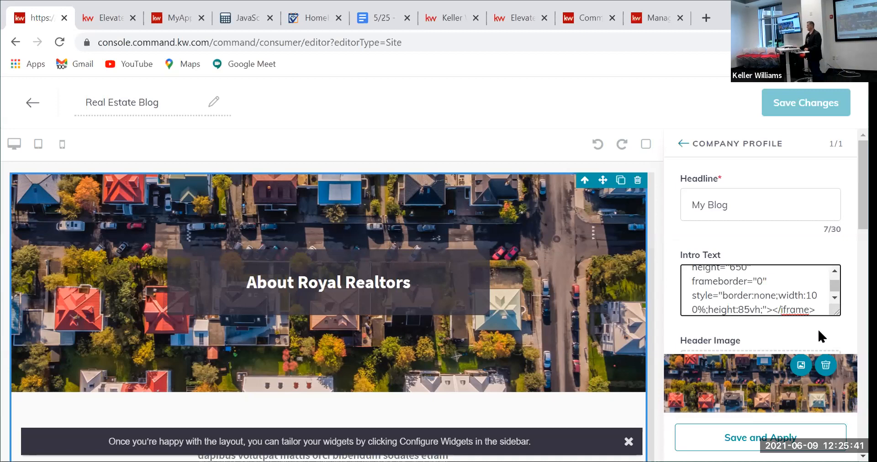
pyautogui.click(759, 440)
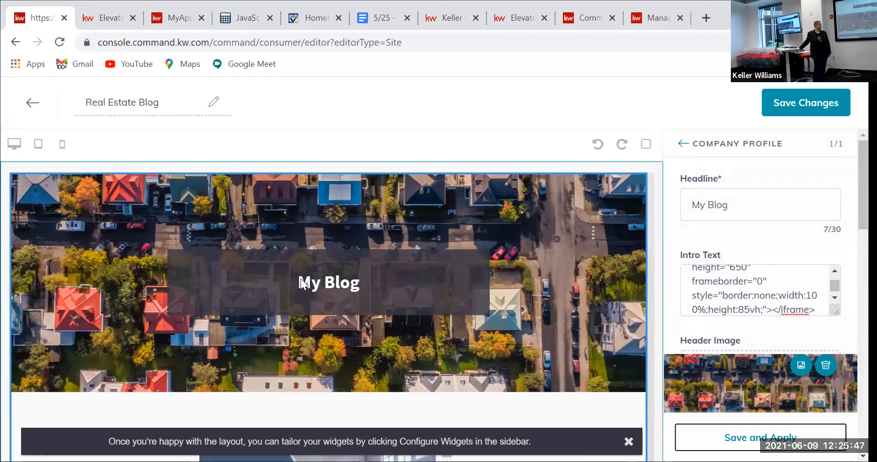
# Step: Check the blog cards in the preview, then save the Real Estate Blog page changes
pyautogui.scroll(-2, 401, 297)
pyautogui.scroll(-1, 403, 298)
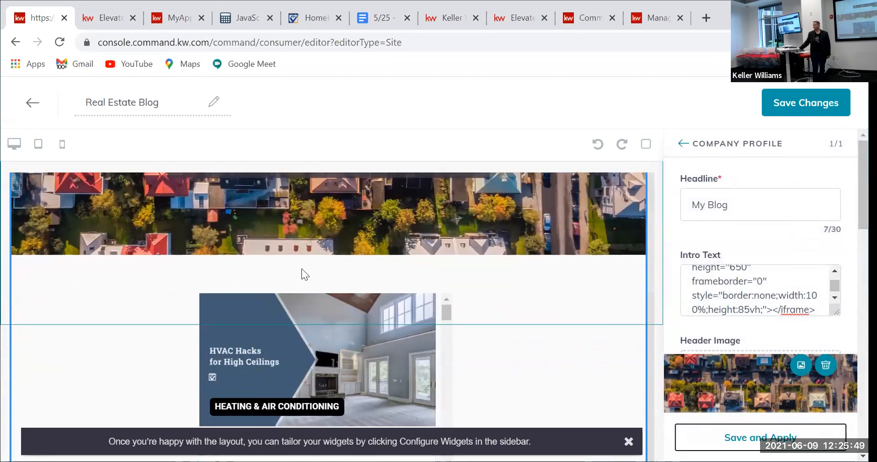
pyautogui.scroll(-2, 202, 292)
pyautogui.scroll(-3, 169, 319)
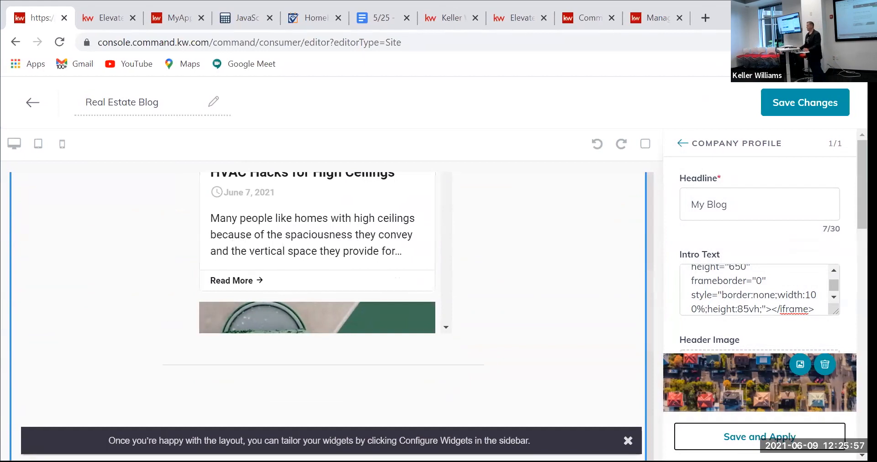
pyautogui.click(433, 299)
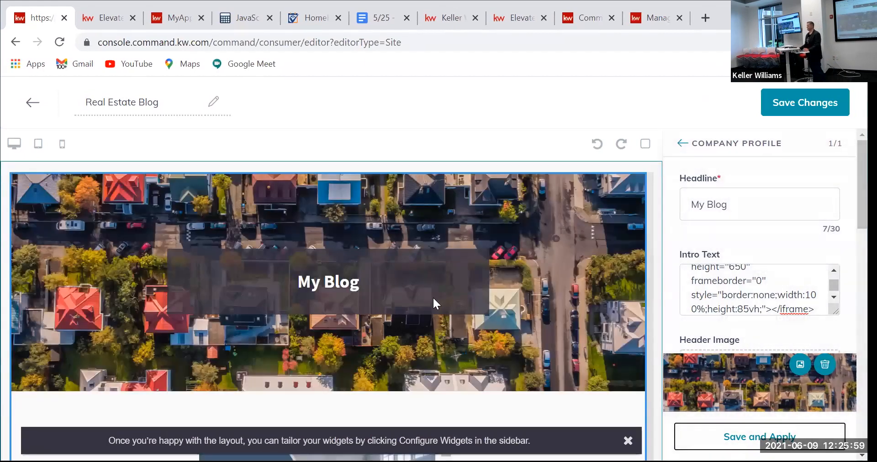
pyautogui.click(797, 104)
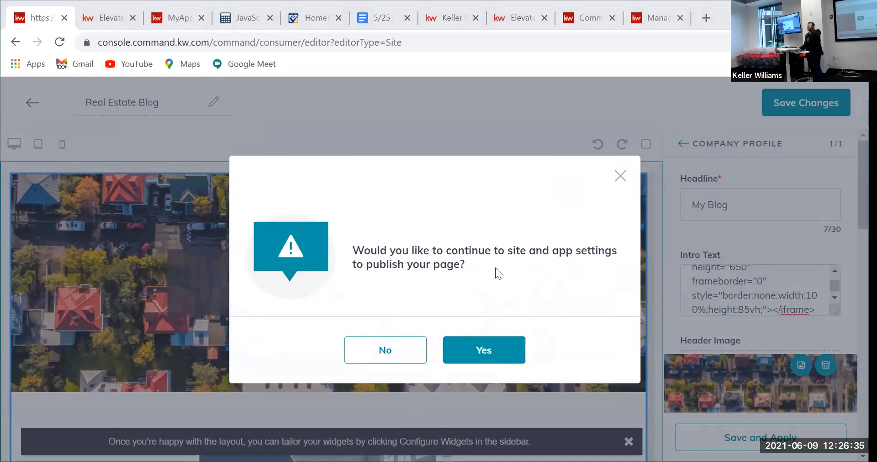
# Step: Continue to site settings and add a new page from the Agent Site Pages list
pyautogui.click(488, 353)
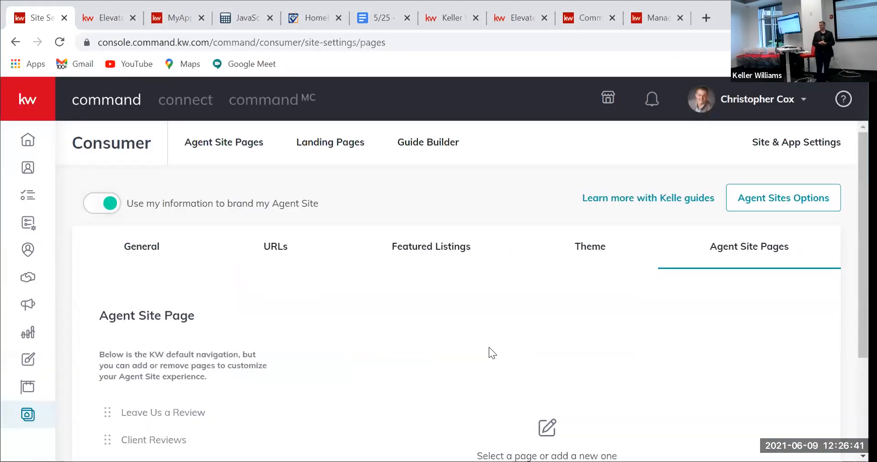
pyautogui.scroll(-1, 189, 319)
pyautogui.scroll(-3, 149, 307)
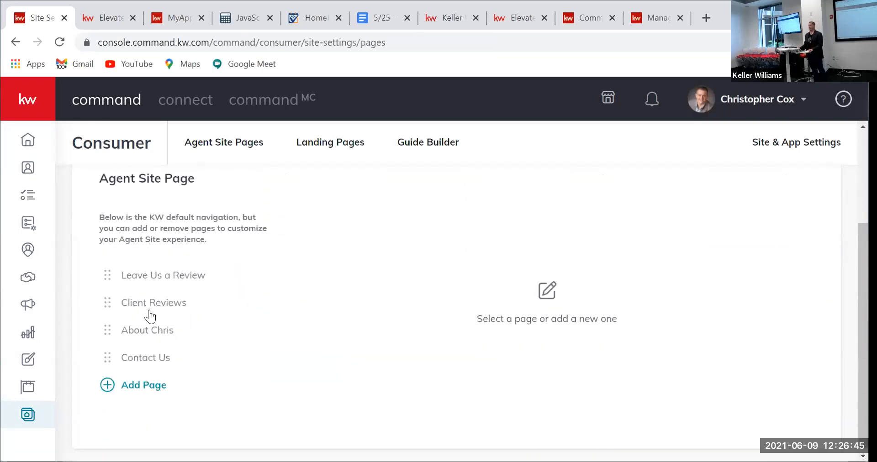
pyautogui.click(139, 387)
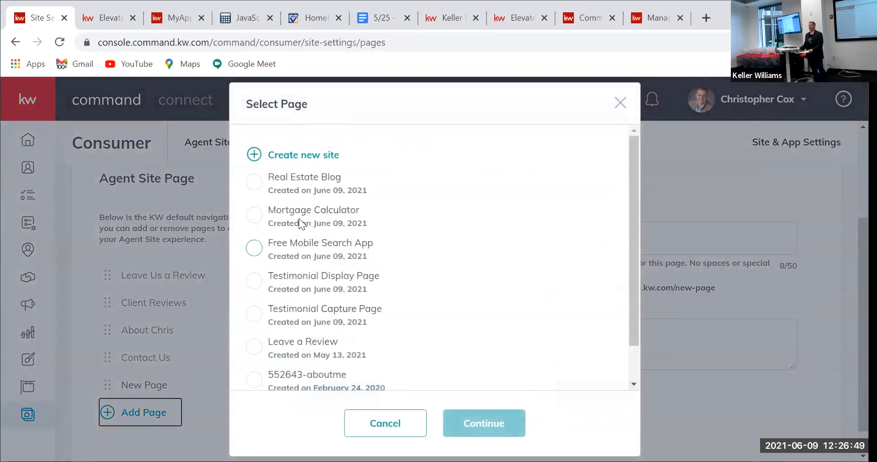
# Step: Link the Free Mobile Search App page and title it 'FREE Mobile Search App'
pyautogui.click(255, 249)
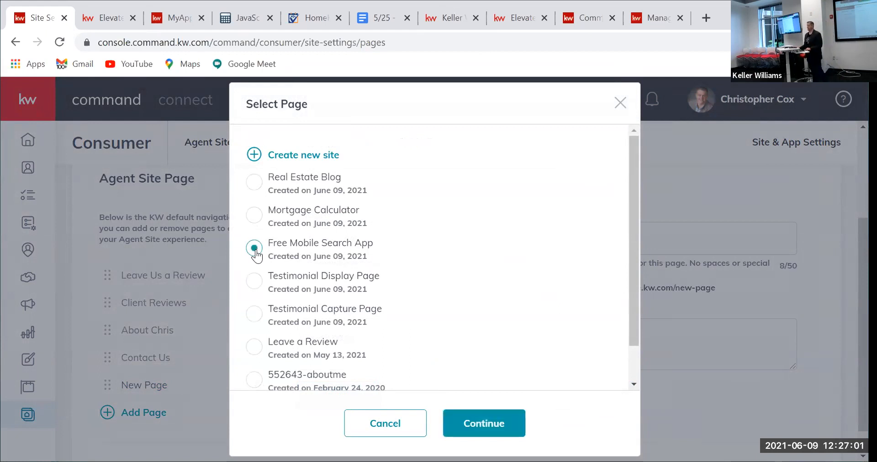
pyautogui.click(494, 429)
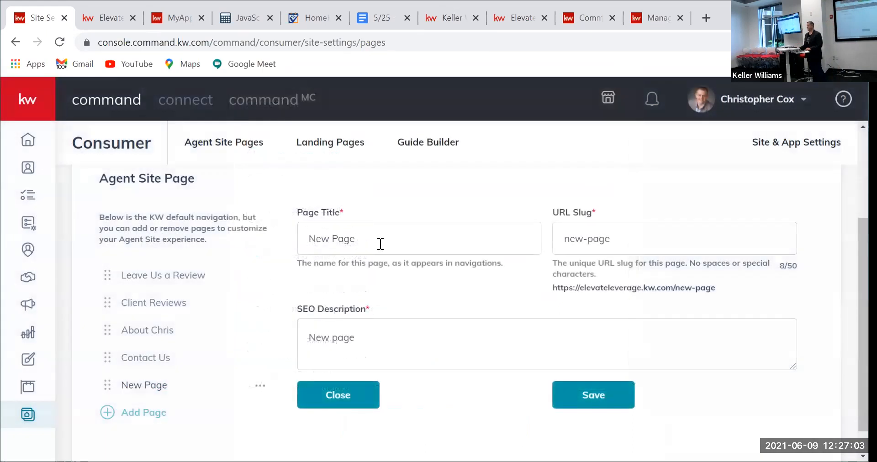
pyautogui.moveTo(377, 242); pyautogui.dragTo(257, 235)
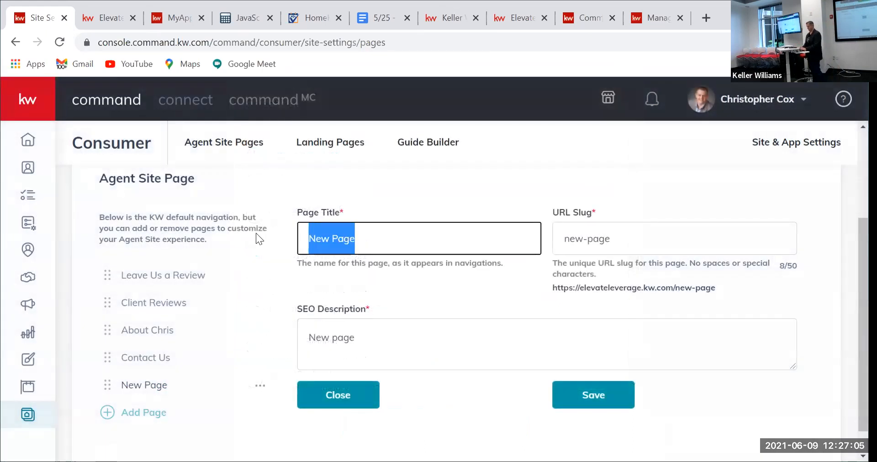
pyautogui.write('Download m')
pyautogui.press('BackSpace')
pyautogui.write('M')
pyautogui.press('BackSpace')
pyautogui.press('BackSpace')
pyautogui.press('BackSpace')
pyautogui.press('BackSpace')
pyautogui.press('BackSpace')
pyautogui.press('BackSpace')
pyautogui.press('BackSpace')
pyautogui.press('BackSpace')
pyautogui.press('BackSpace')
pyautogui.press('BackSpace')
pyautogui.write('FREE Mobile Search App')
# Step: Set slug mobile-app and description 'Search homes for sale on your mobile device', then save
pyautogui.press('Tab')
pyautogui.write('mobileapp')
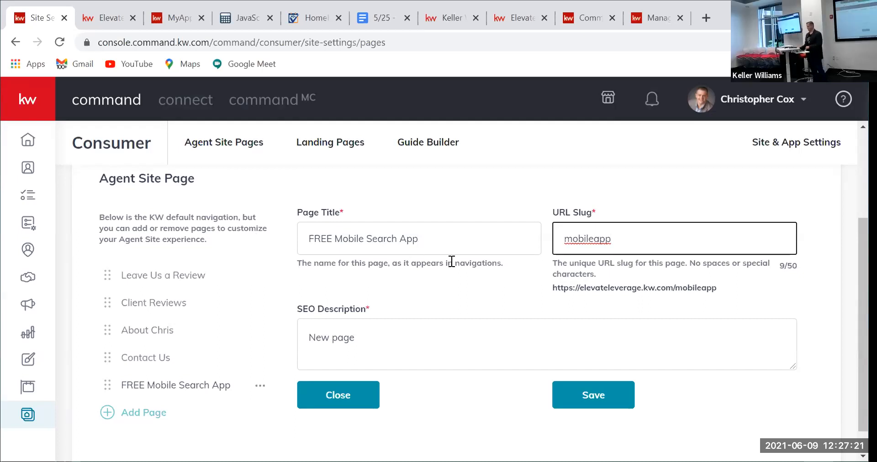
pyautogui.click(590, 238)
pyautogui.write('-')
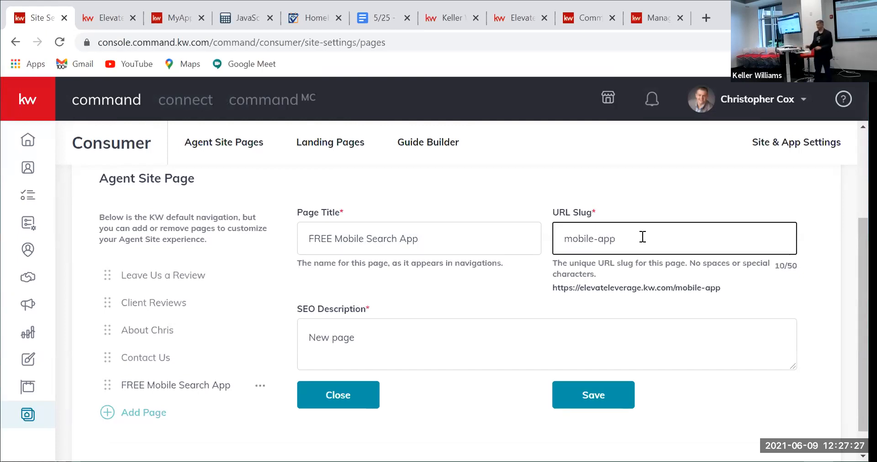
pyautogui.click(403, 331)
pyautogui.press('BackSpace')
pyautogui.press('BackSpace')
pyautogui.press('BackSpace')
pyautogui.press('BackSpace')
pyautogui.write('Sear')
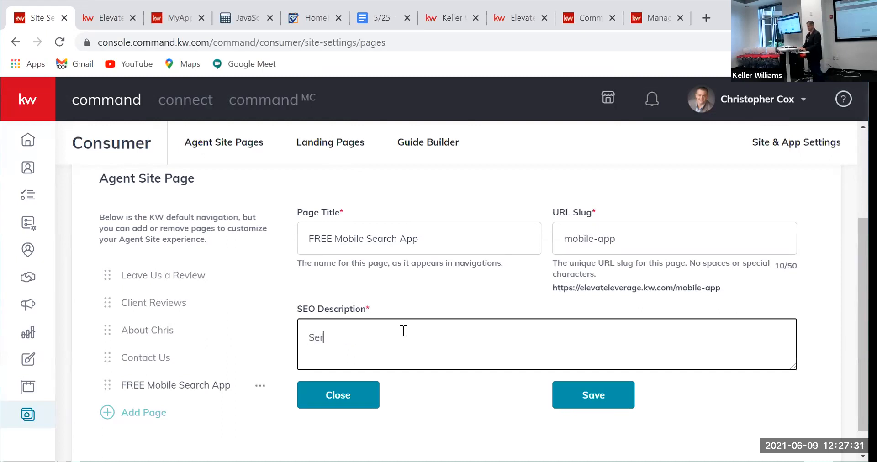
pyautogui.write('ch hopmes for sa')
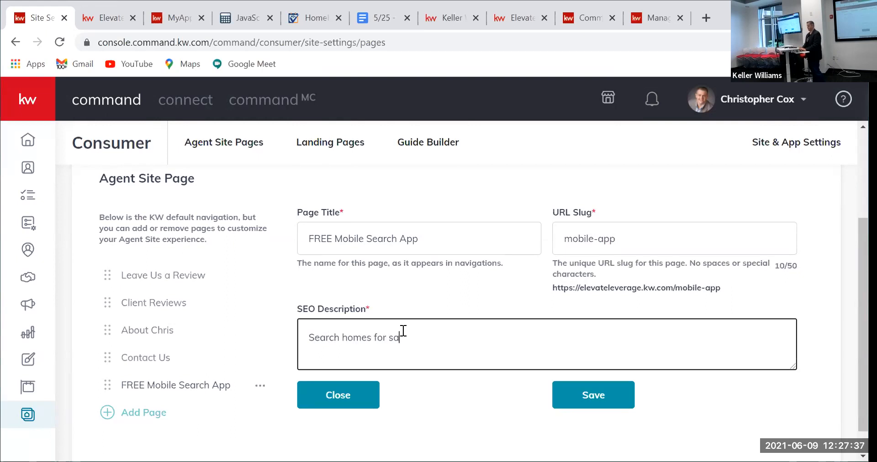
pyautogui.write(' your mobile device')
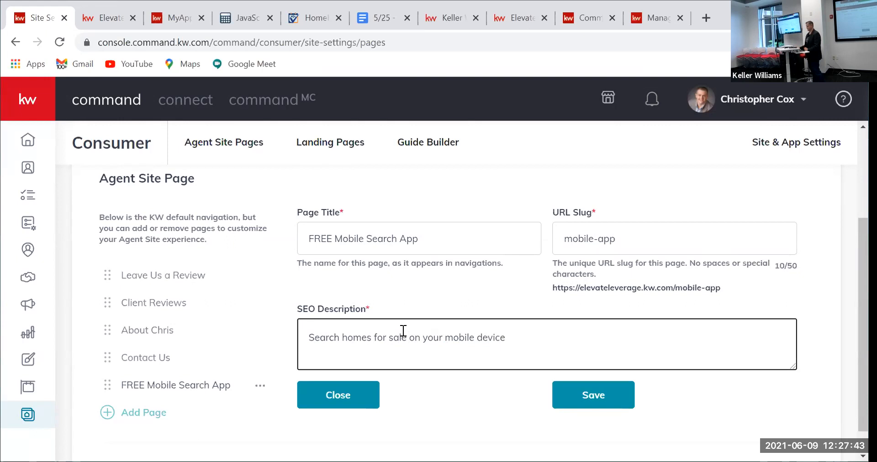
pyautogui.click(602, 397)
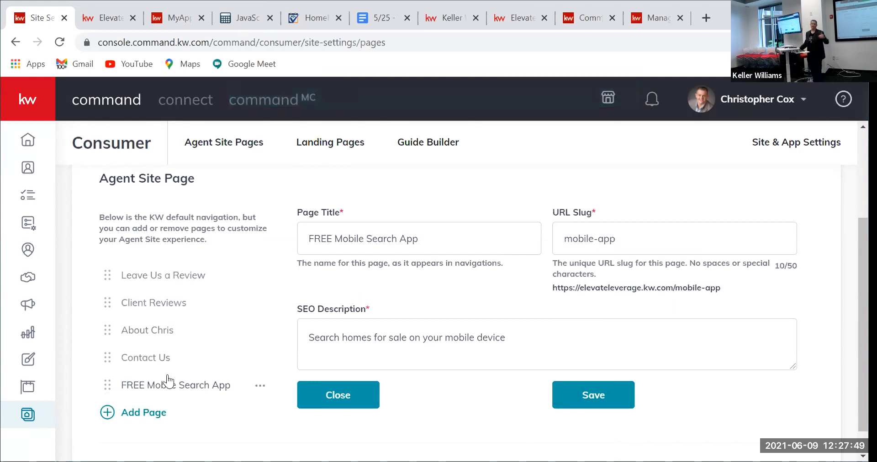
# Step: Add a navigation page linked to the Mortgage Calculator, titled Mortgage Calculator
pyautogui.click(147, 415)
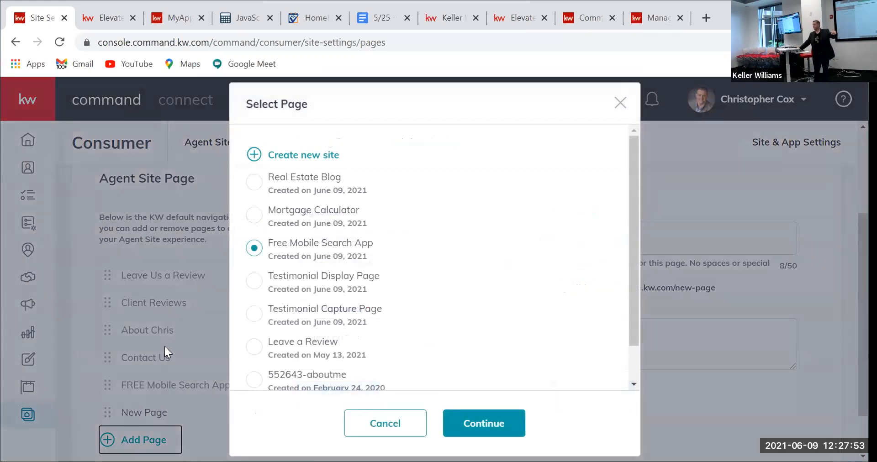
pyautogui.click(254, 216)
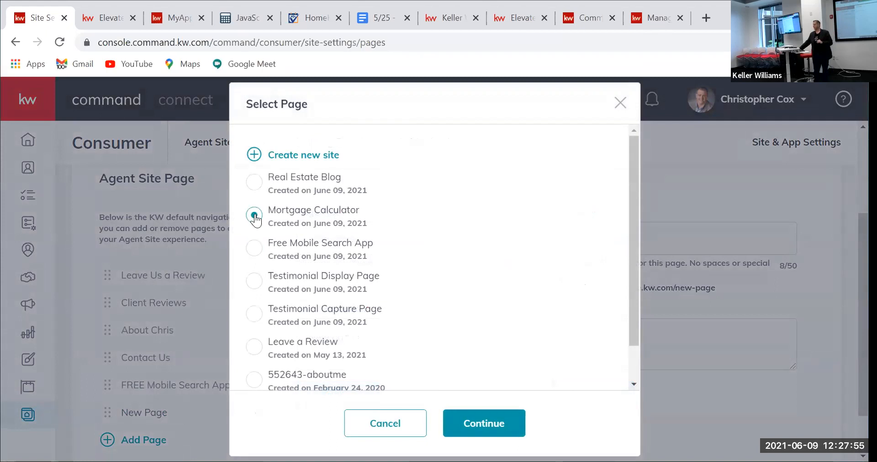
pyautogui.click(489, 419)
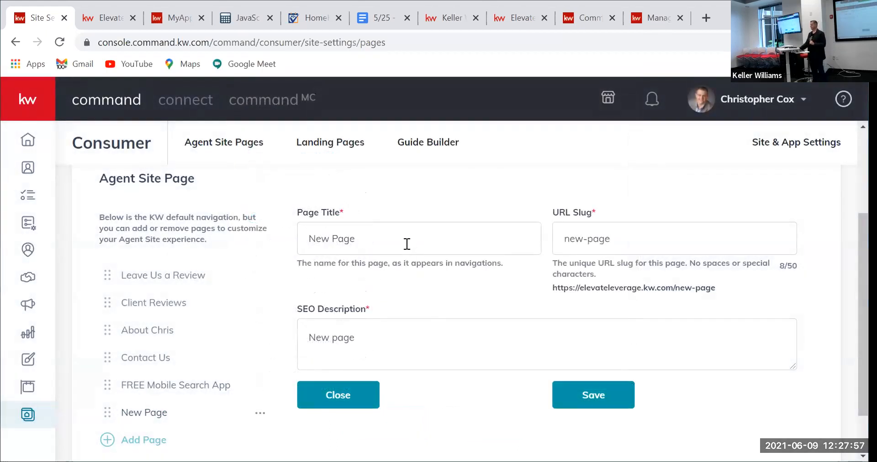
pyautogui.moveTo(407, 242); pyautogui.dragTo(192, 243)
pyautogui.write('Morgt')
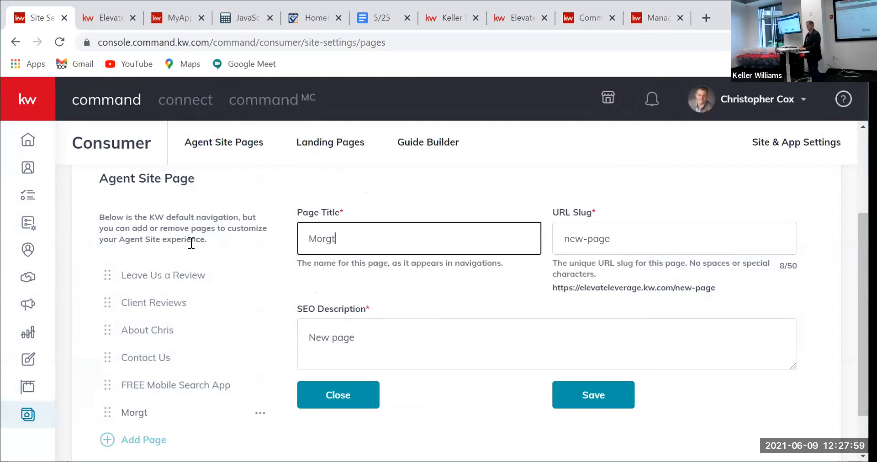
pyautogui.press('BackSpace')
pyautogui.press('BackSpace')
pyautogui.write('tgag')
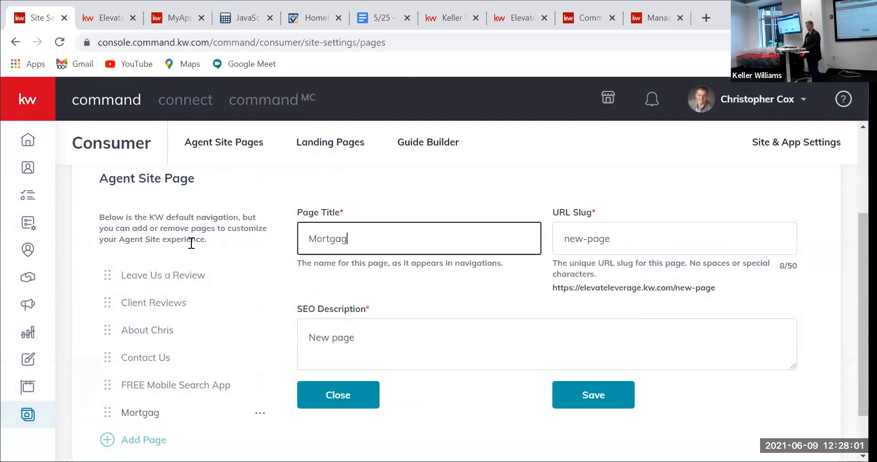
pyautogui.write('e Calculator')
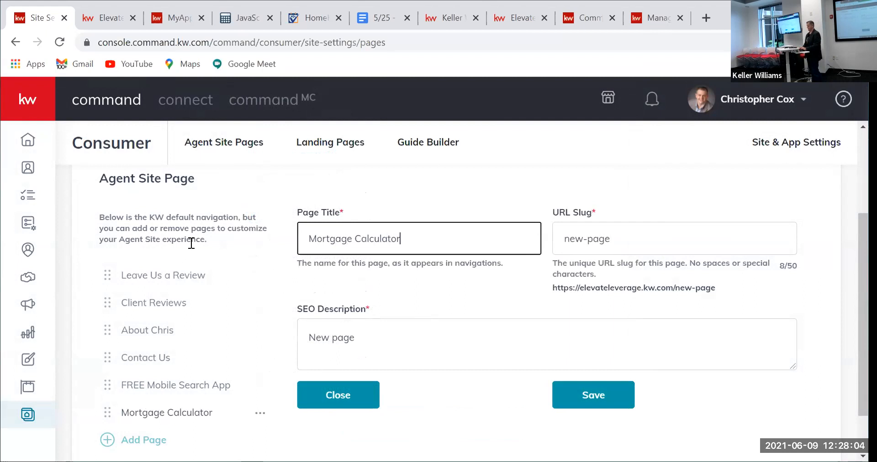
# Step: Set slug mortgage-calculator and description 'Use our free mortgage calculator tool', then save
pyautogui.press('Tab')
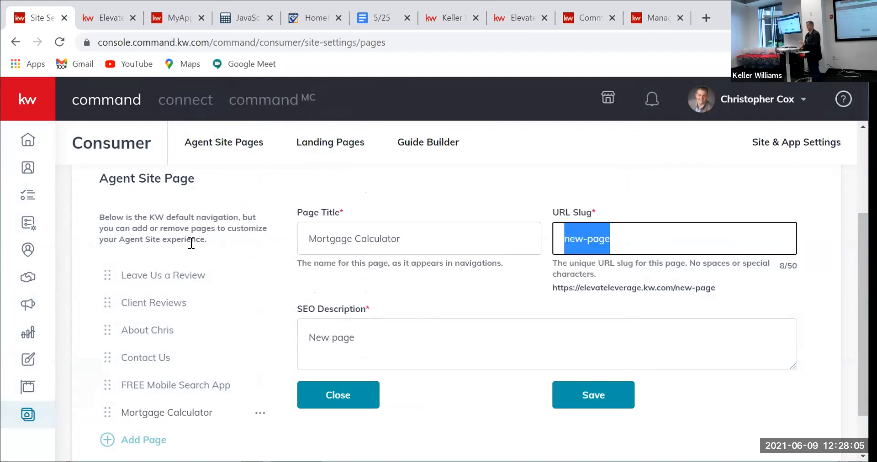
pyautogui.write('mor')
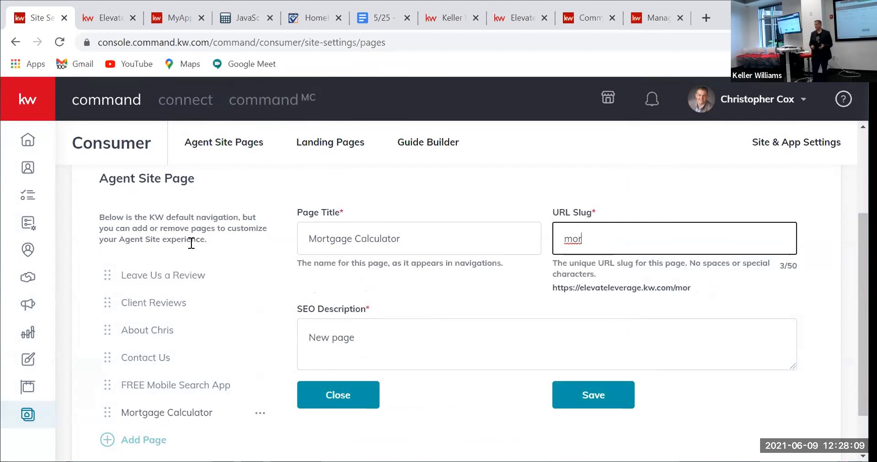
pyautogui.write('tgage-ca')
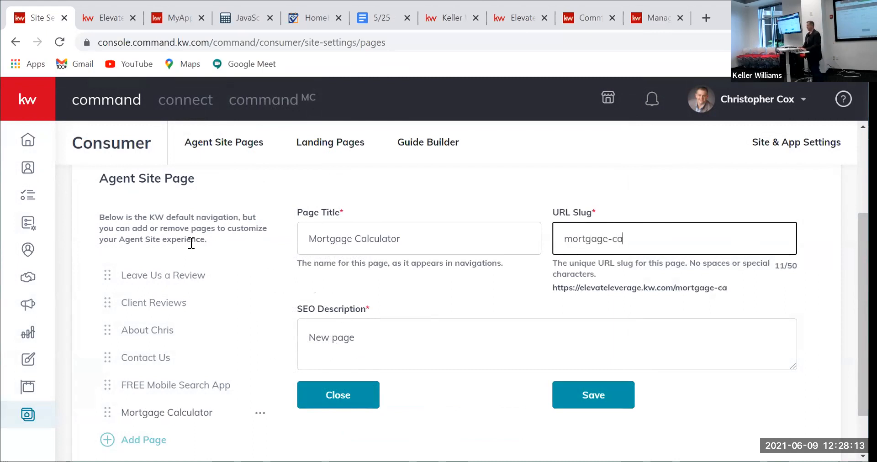
pyautogui.write('lcu')
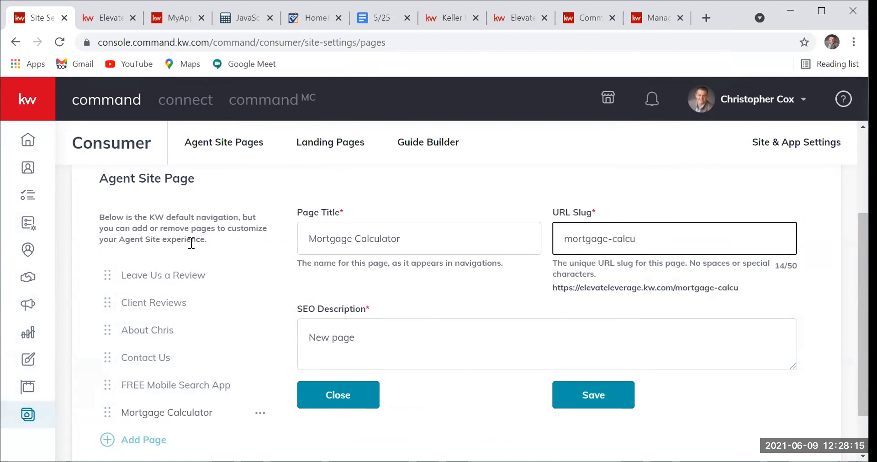
pyautogui.write('ulator')
pyautogui.press('BackSpace')
pyautogui.write('Use our free mortgage calculator ')
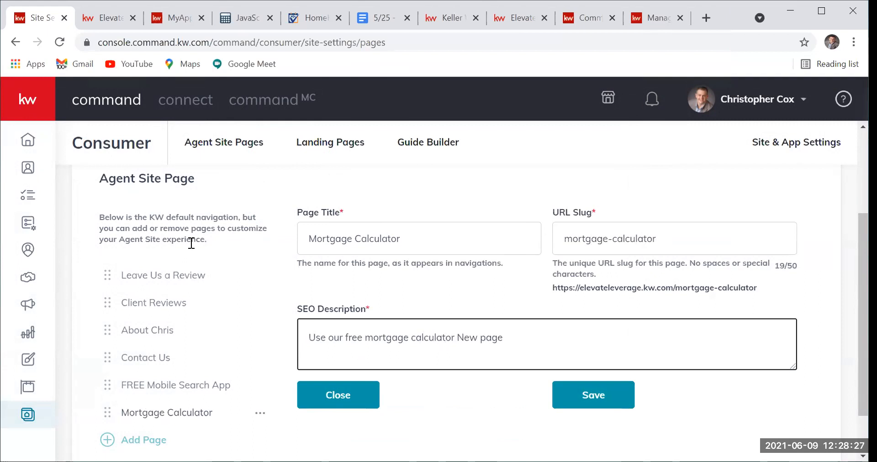
pyautogui.write('tool')
pyautogui.click(533, 337)
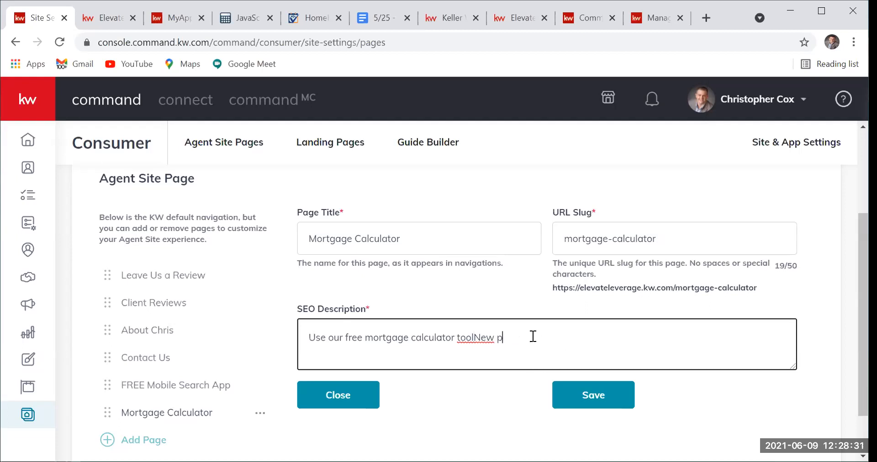
pyautogui.press('BackSpace')
pyautogui.press('BackSpace')
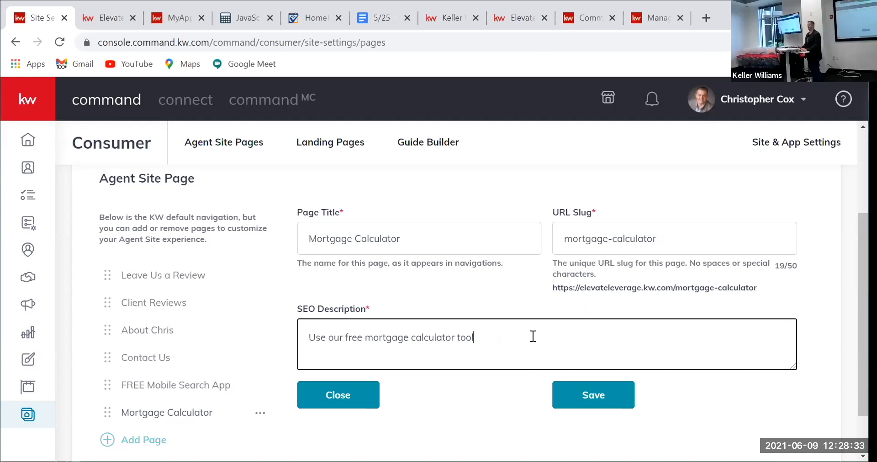
pyautogui.click(592, 401)
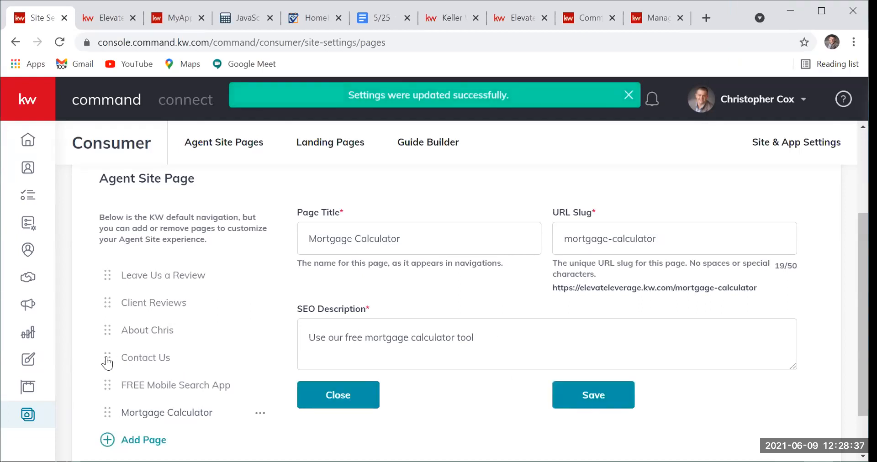
# Step: Add a navigation page linked to the Real Estate Blog, titled My Blog
pyautogui.click(137, 441)
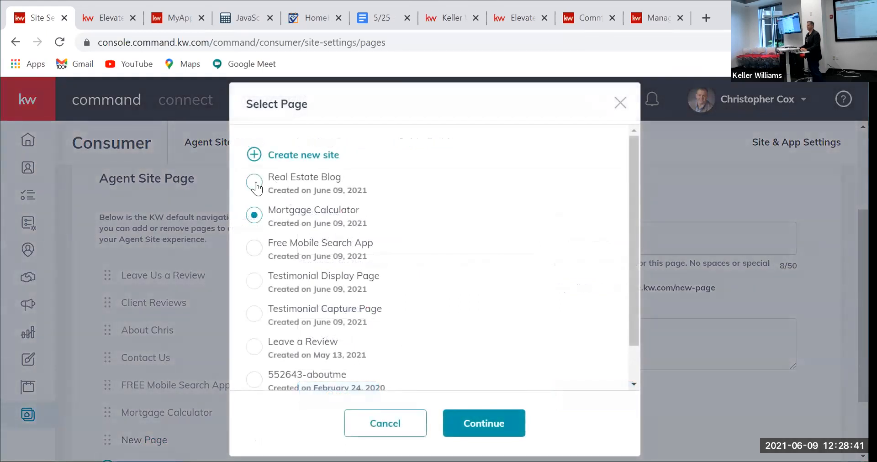
pyautogui.click(255, 183)
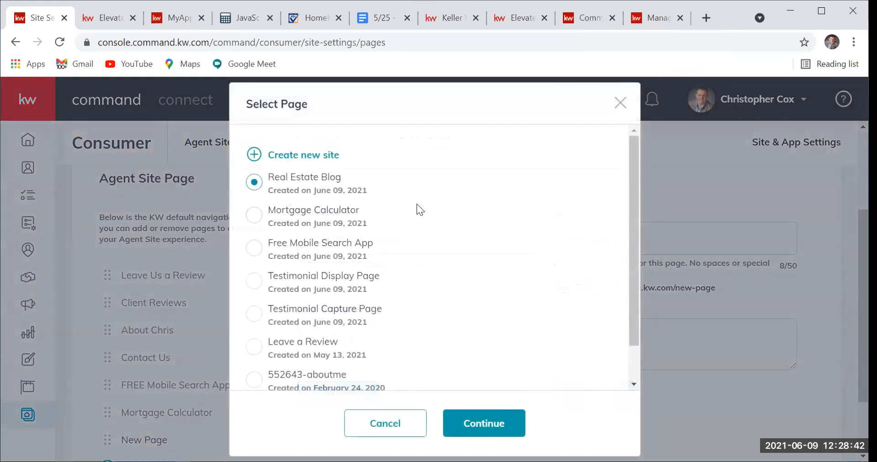
pyautogui.click(485, 421)
pyautogui.click(379, 228)
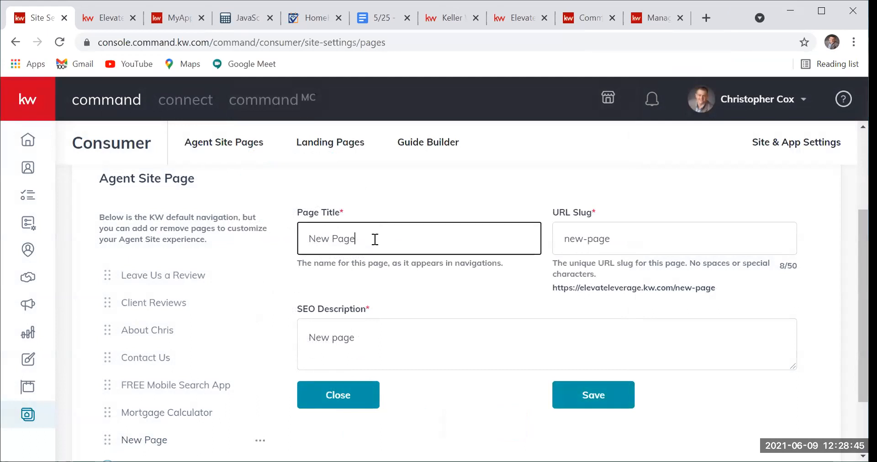
pyautogui.hotkey('ctrl', 'a')
pyautogui.write('My Blog')
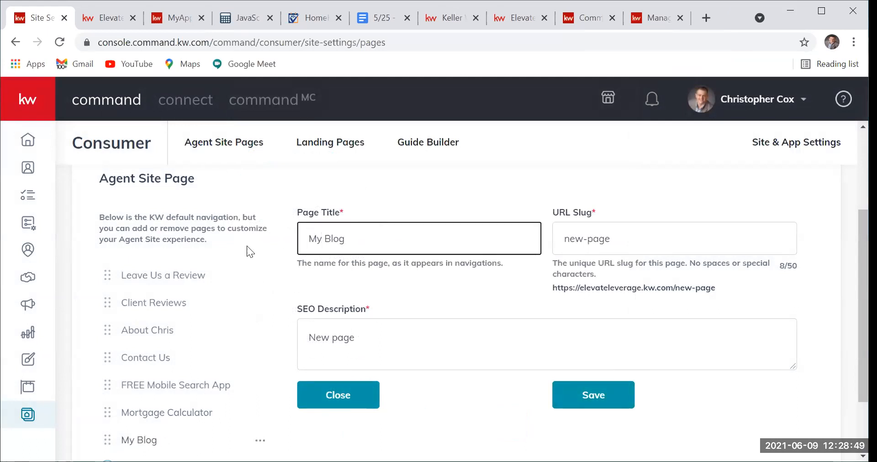
# Step: Set slug blog and description 'real estate blog and updates', then save
pyautogui.press('Tab')
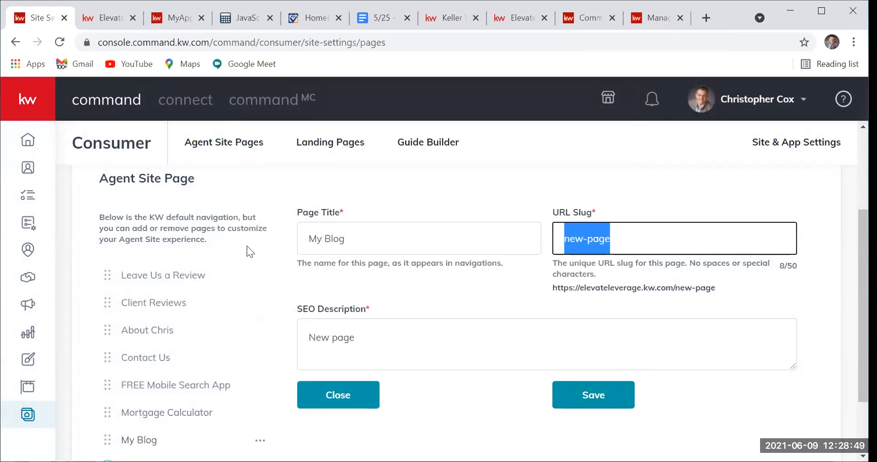
pyautogui.write('blog')
pyautogui.press('Tab')
pyautogui.write('learn')
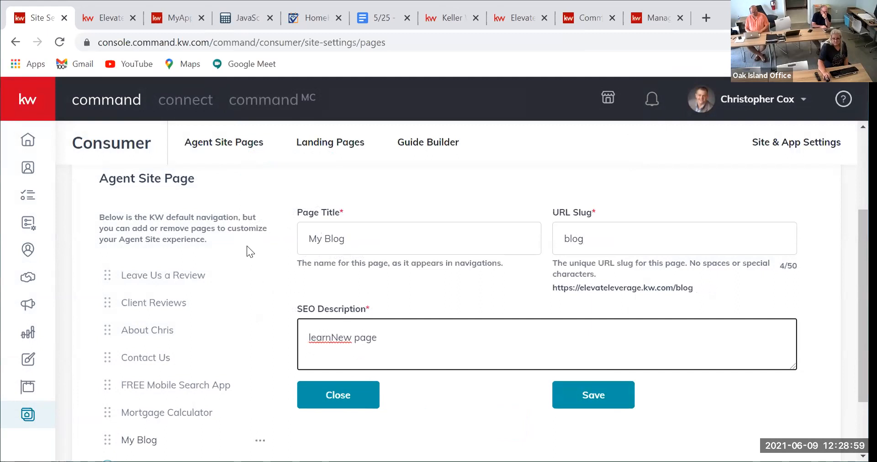
pyautogui.moveTo(393, 337); pyautogui.dragTo(281, 314)
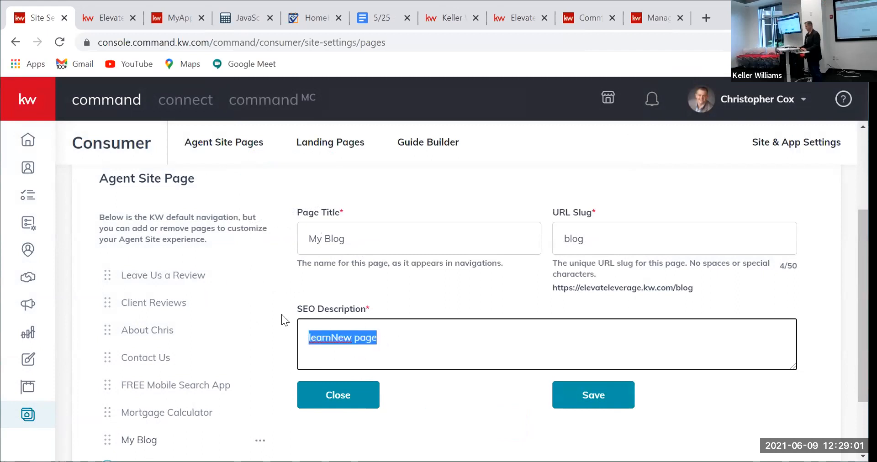
pyautogui.write('real estate blog and updates')
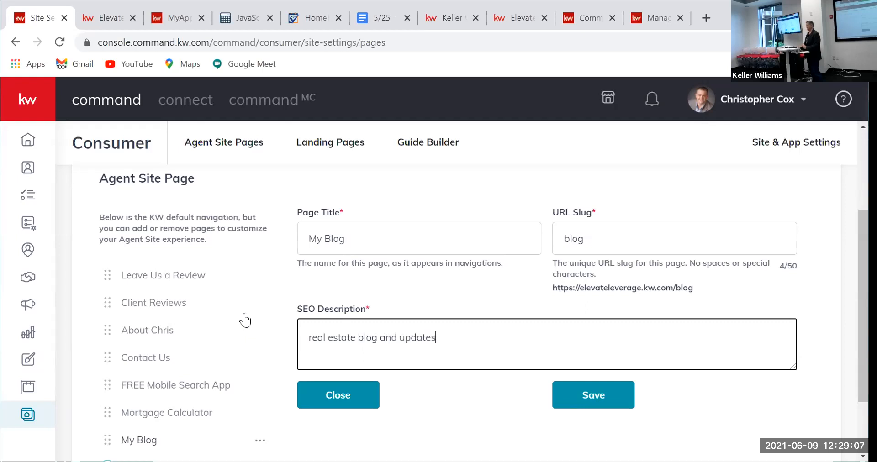
pyautogui.click(575, 401)
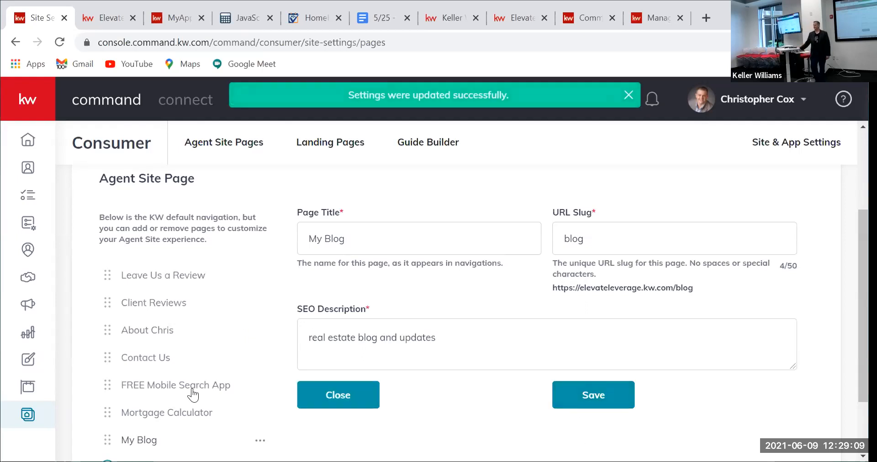
# Step: Drag My Blog, FREE Mobile Search App and Mortgage Calculator up the page list and save the order
pyautogui.moveTo(146, 441); pyautogui.dragTo(149, 303)
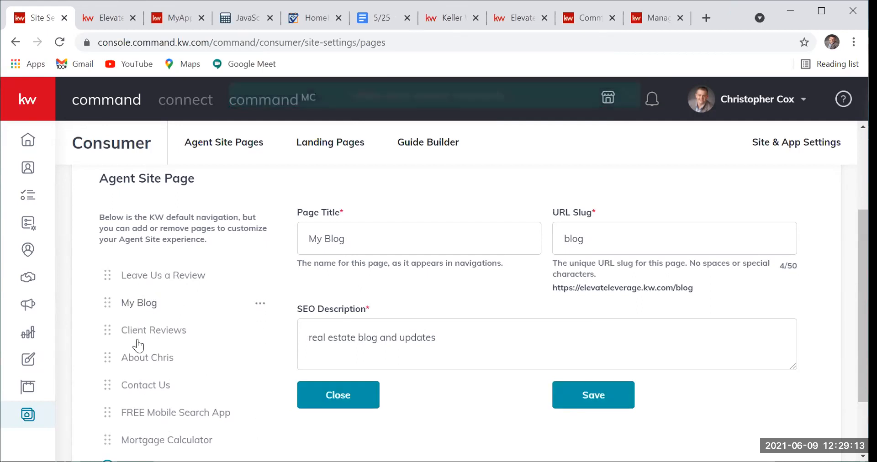
pyautogui.moveTo(136, 412); pyautogui.dragTo(138, 270)
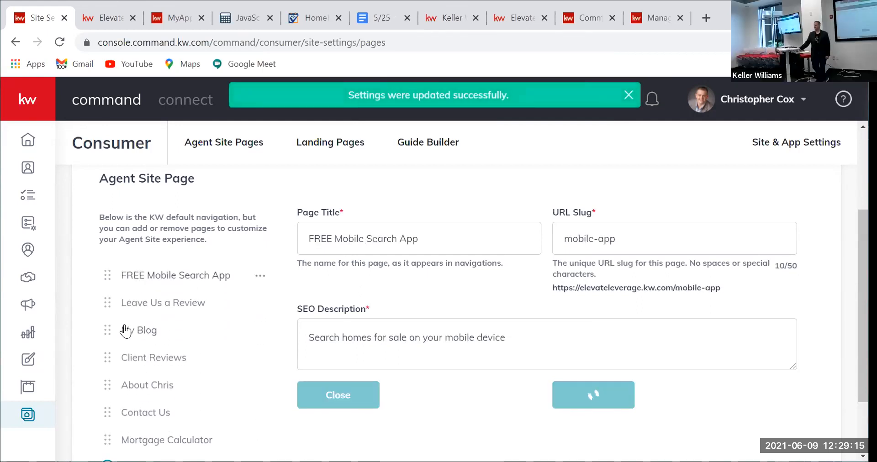
pyautogui.moveTo(145, 434); pyautogui.dragTo(137, 304)
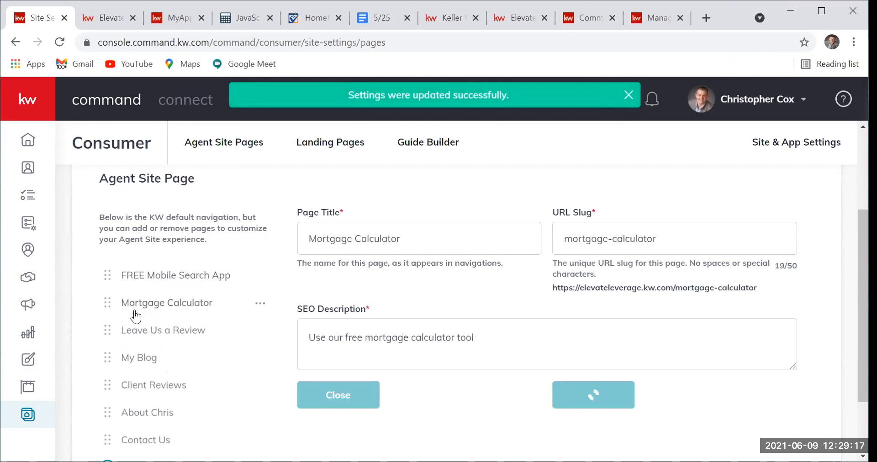
pyautogui.click(630, 394)
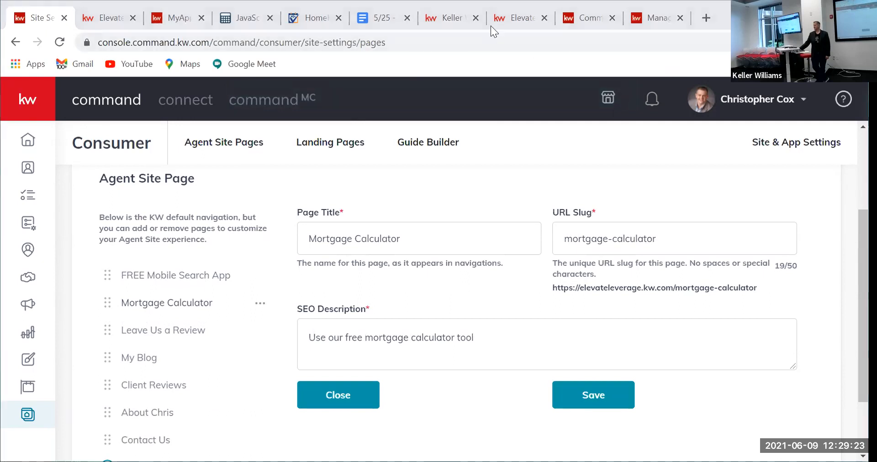
# Step: Reload the live agent site, go to My Blog from the menu, and open the HVAC Hacks for High Ceilings post
pyautogui.click(513, 18)
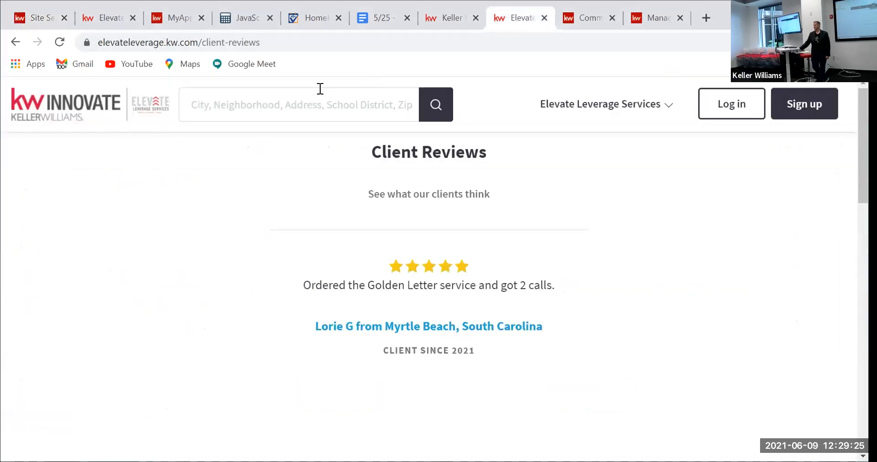
pyautogui.click(58, 41)
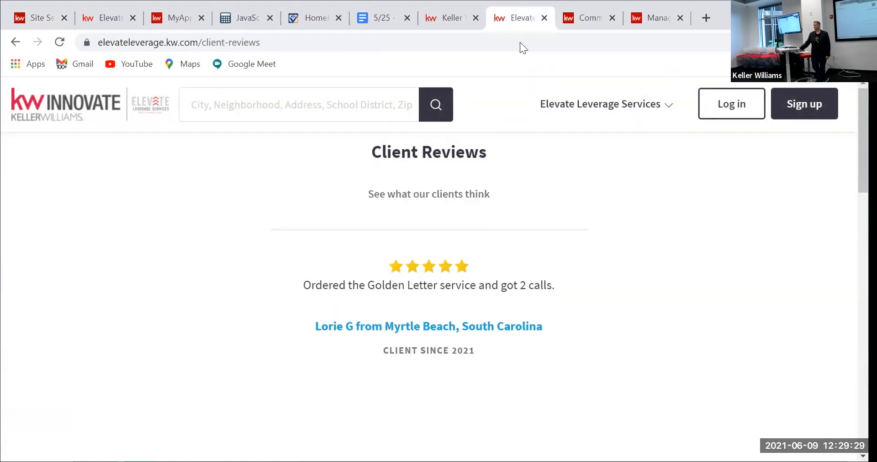
pyautogui.click(604, 112)
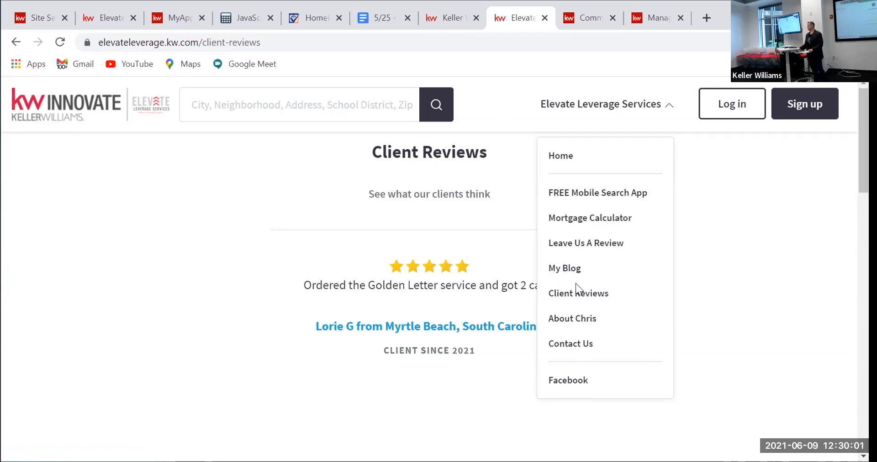
pyautogui.click(569, 271)
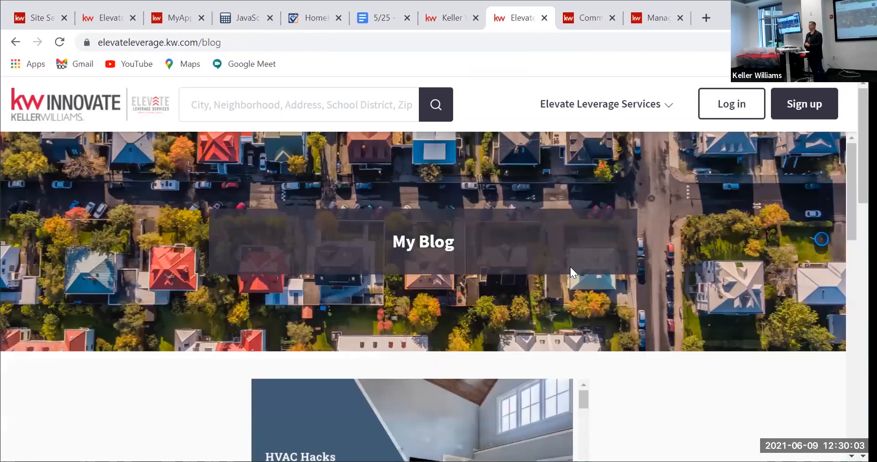
pyautogui.scroll(-5, 204, 348)
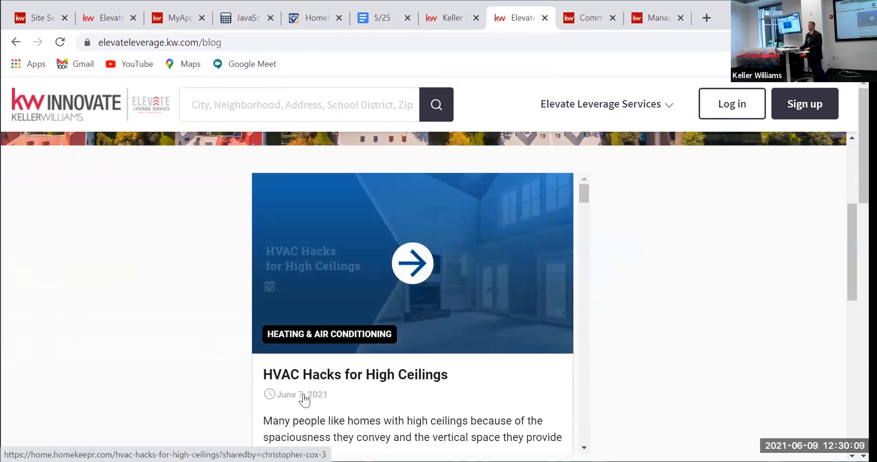
pyautogui.click(359, 270)
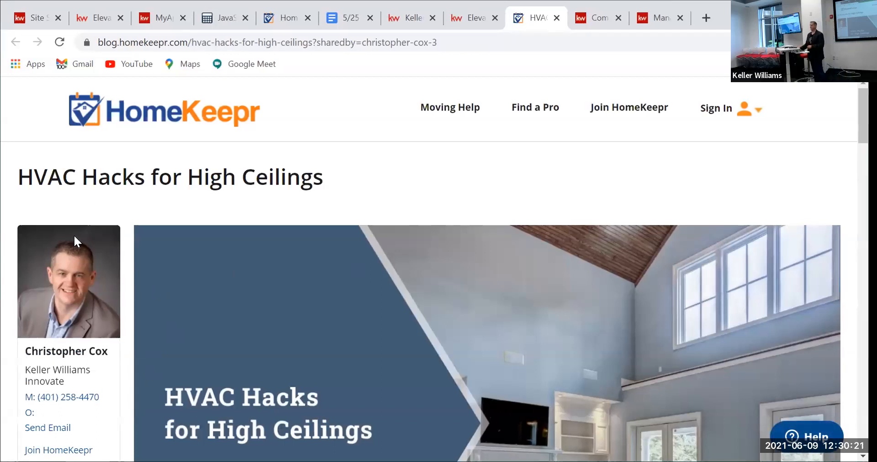
# Step: Scroll down through the HVAC Hacks for High Ceilings article on HomeKeepr, then back up
pyautogui.scroll(-7, 432, 310)
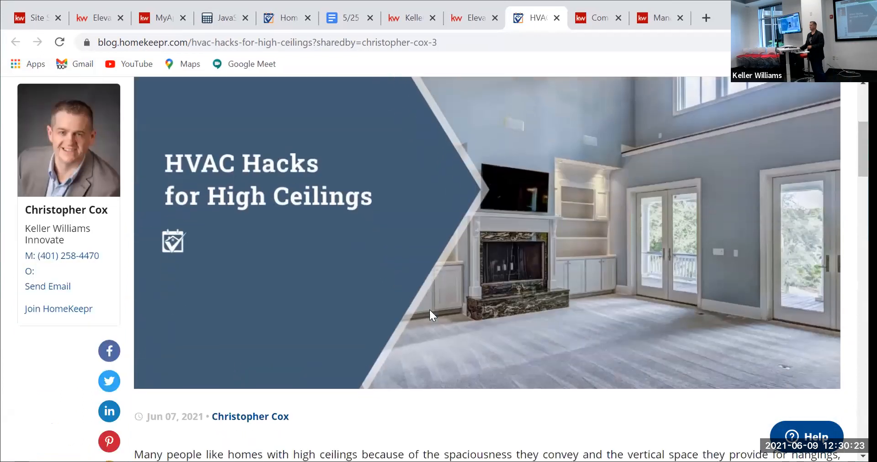
pyautogui.scroll(-2, 446, 297)
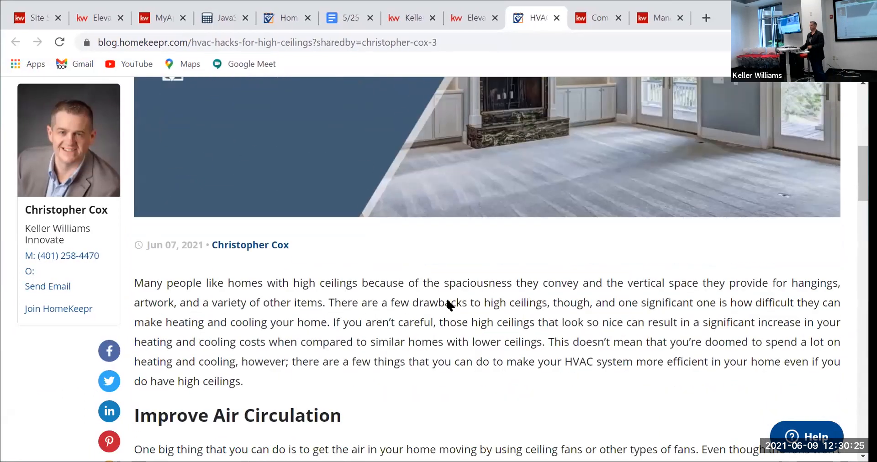
pyautogui.scroll(-10, 387, 313)
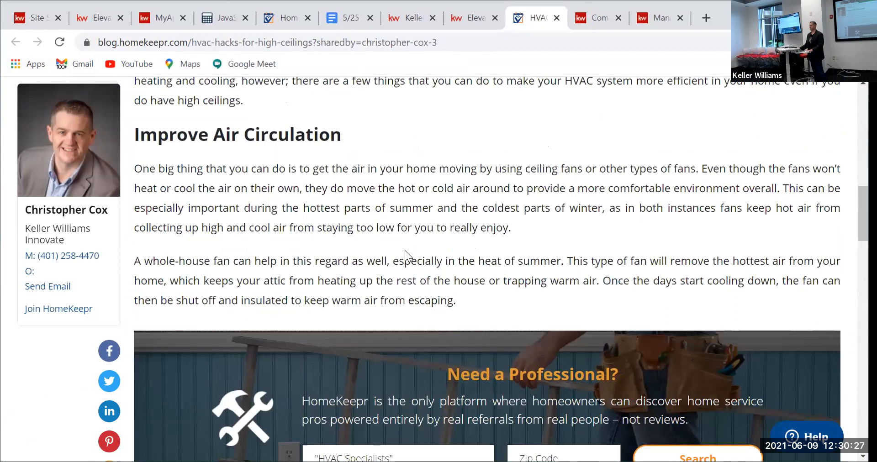
pyautogui.scroll(19, 405, 274)
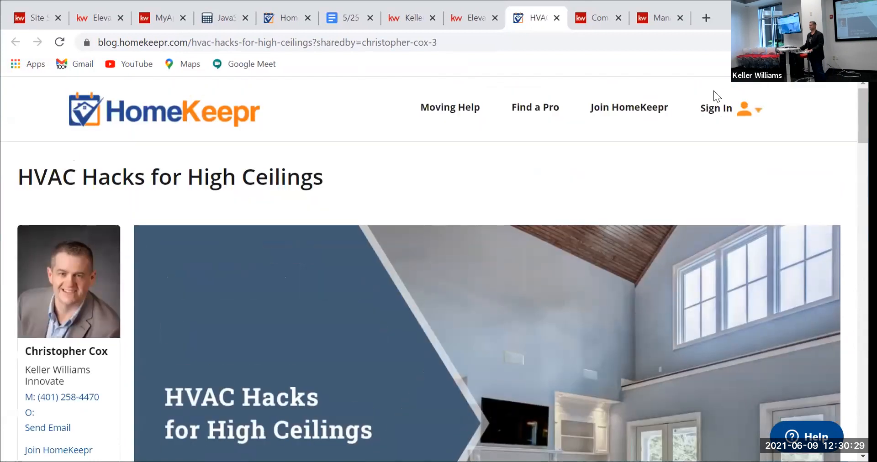